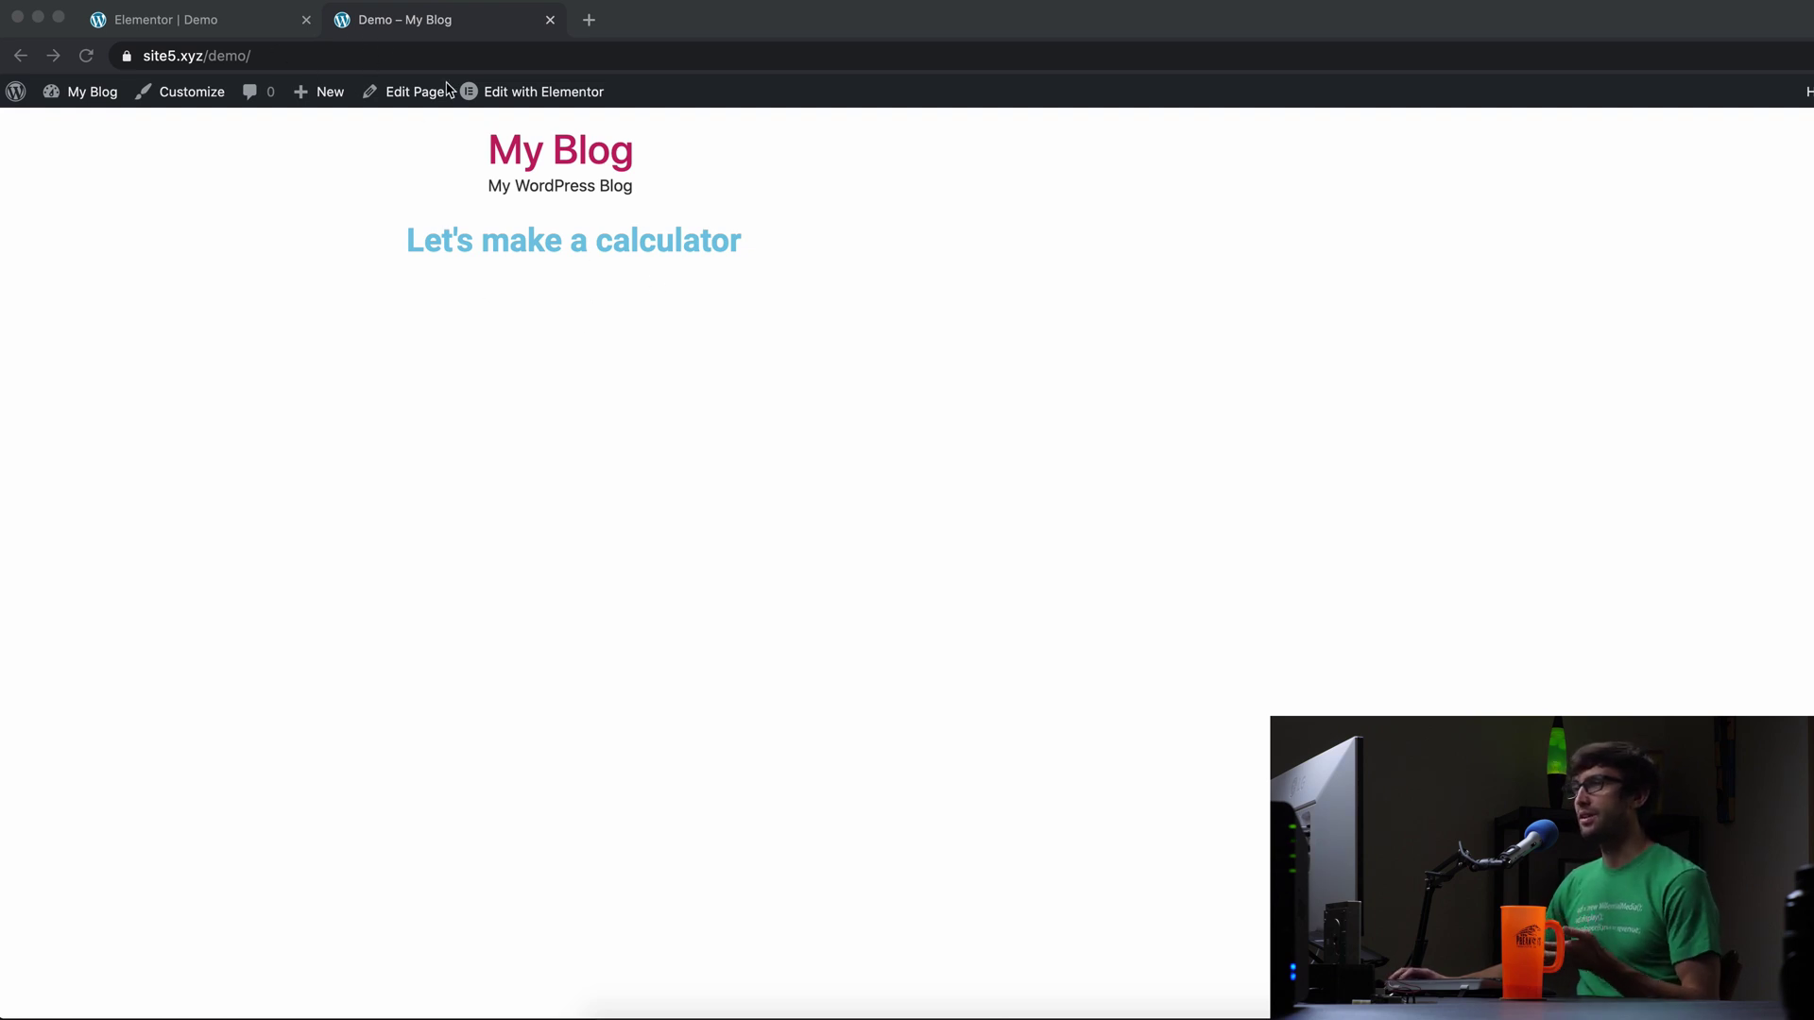
Step: Open the Demo page in Elementor and drag a Form widget below the calculator heading
{"action": "left_click", "coordinate": [236, 36]}
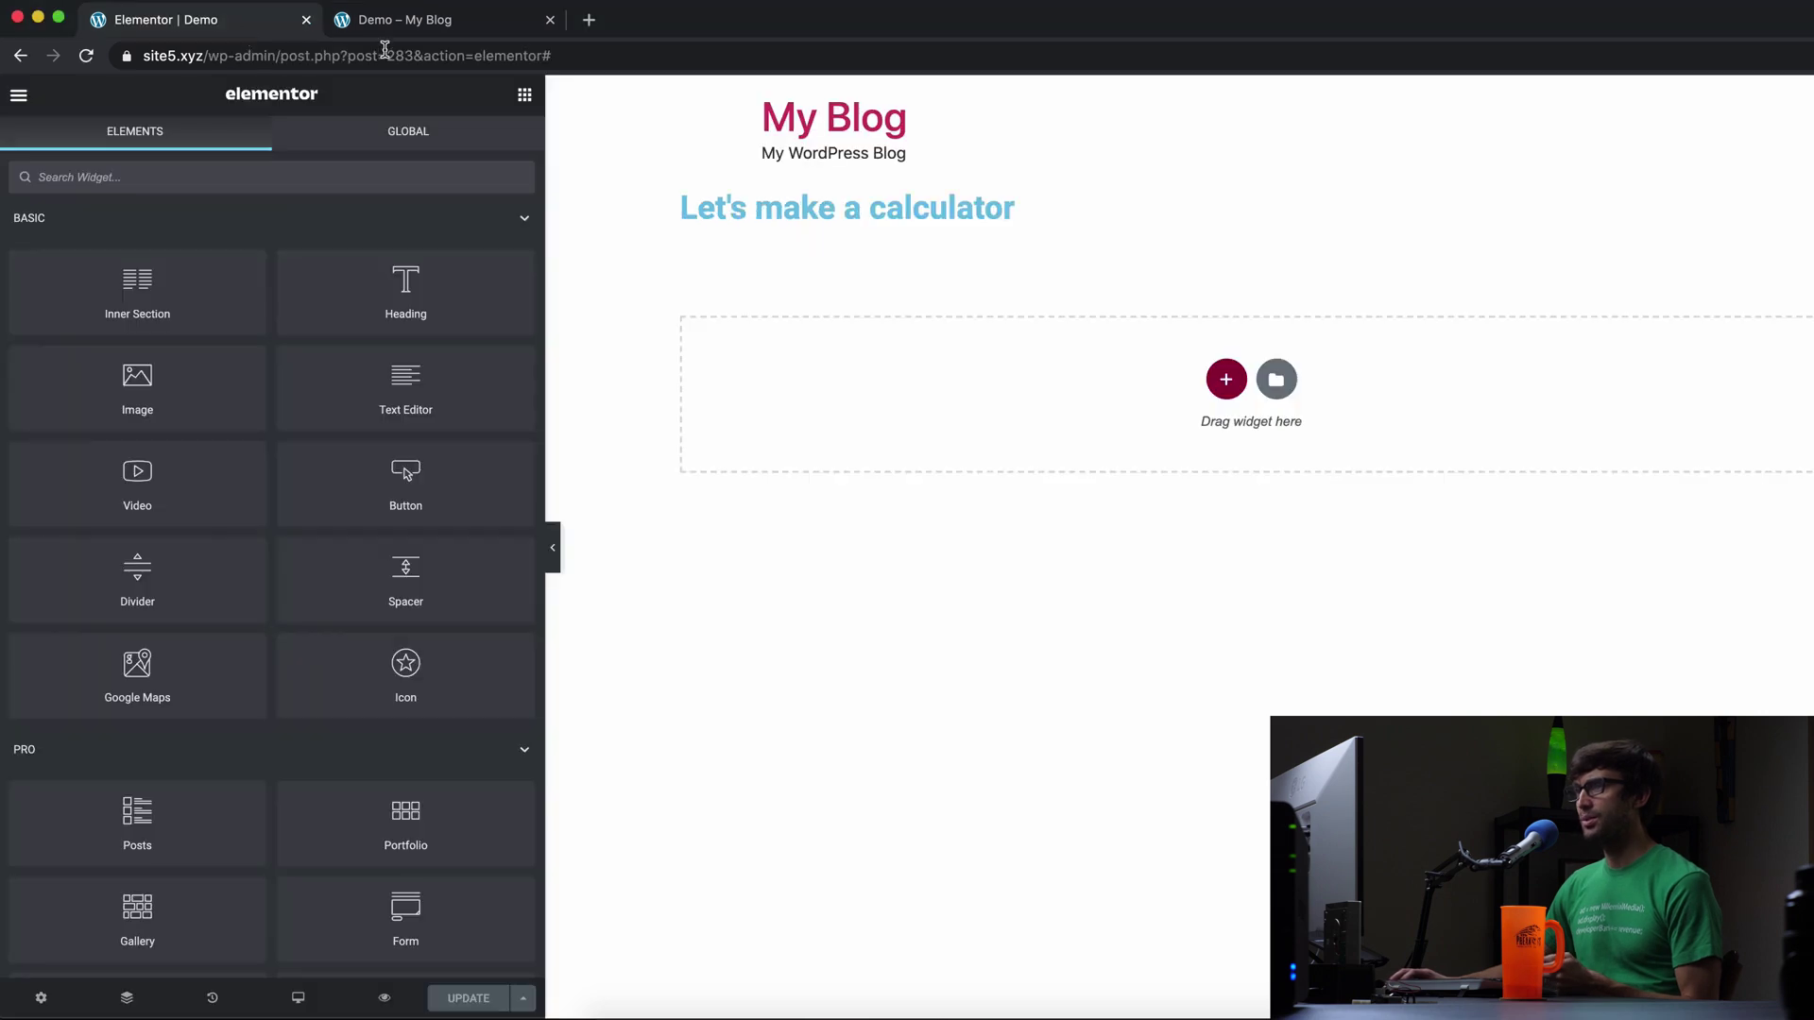
{"action": "left_click", "coordinate": [306, 20]}
{"action": "left_click", "coordinate": [541, 95]}
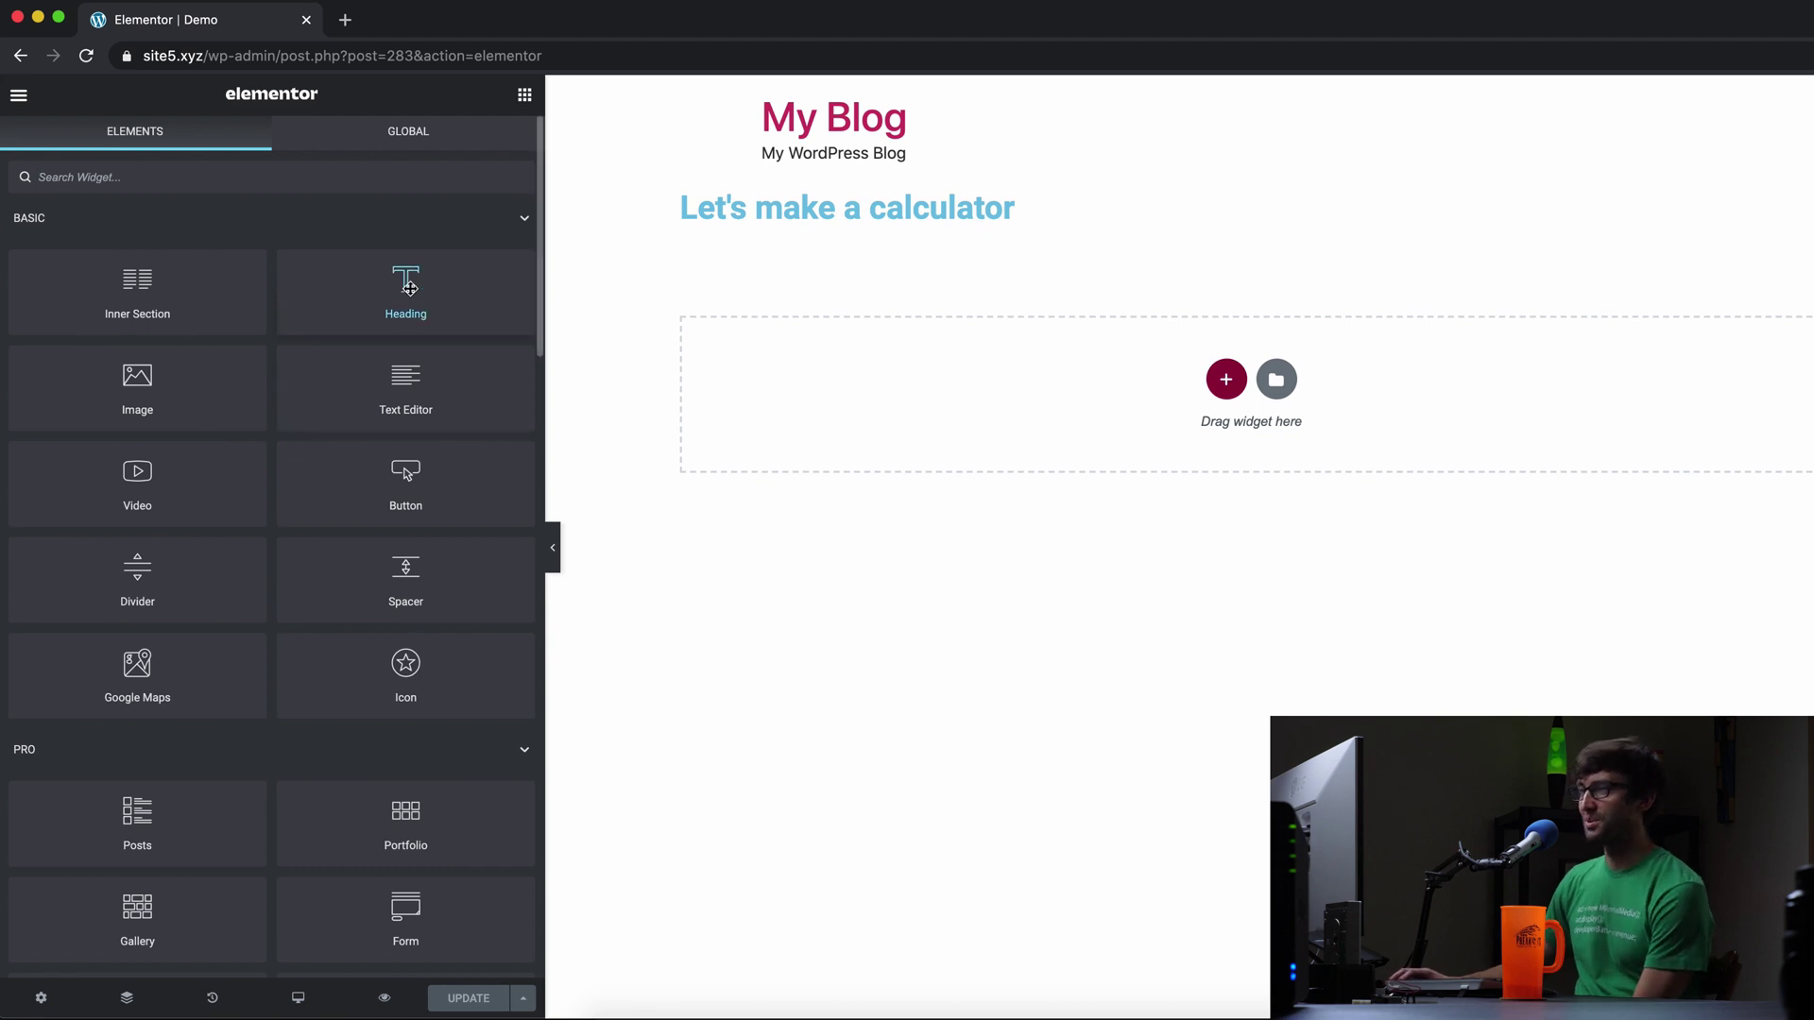
{"action": "type", "text": "fo"}
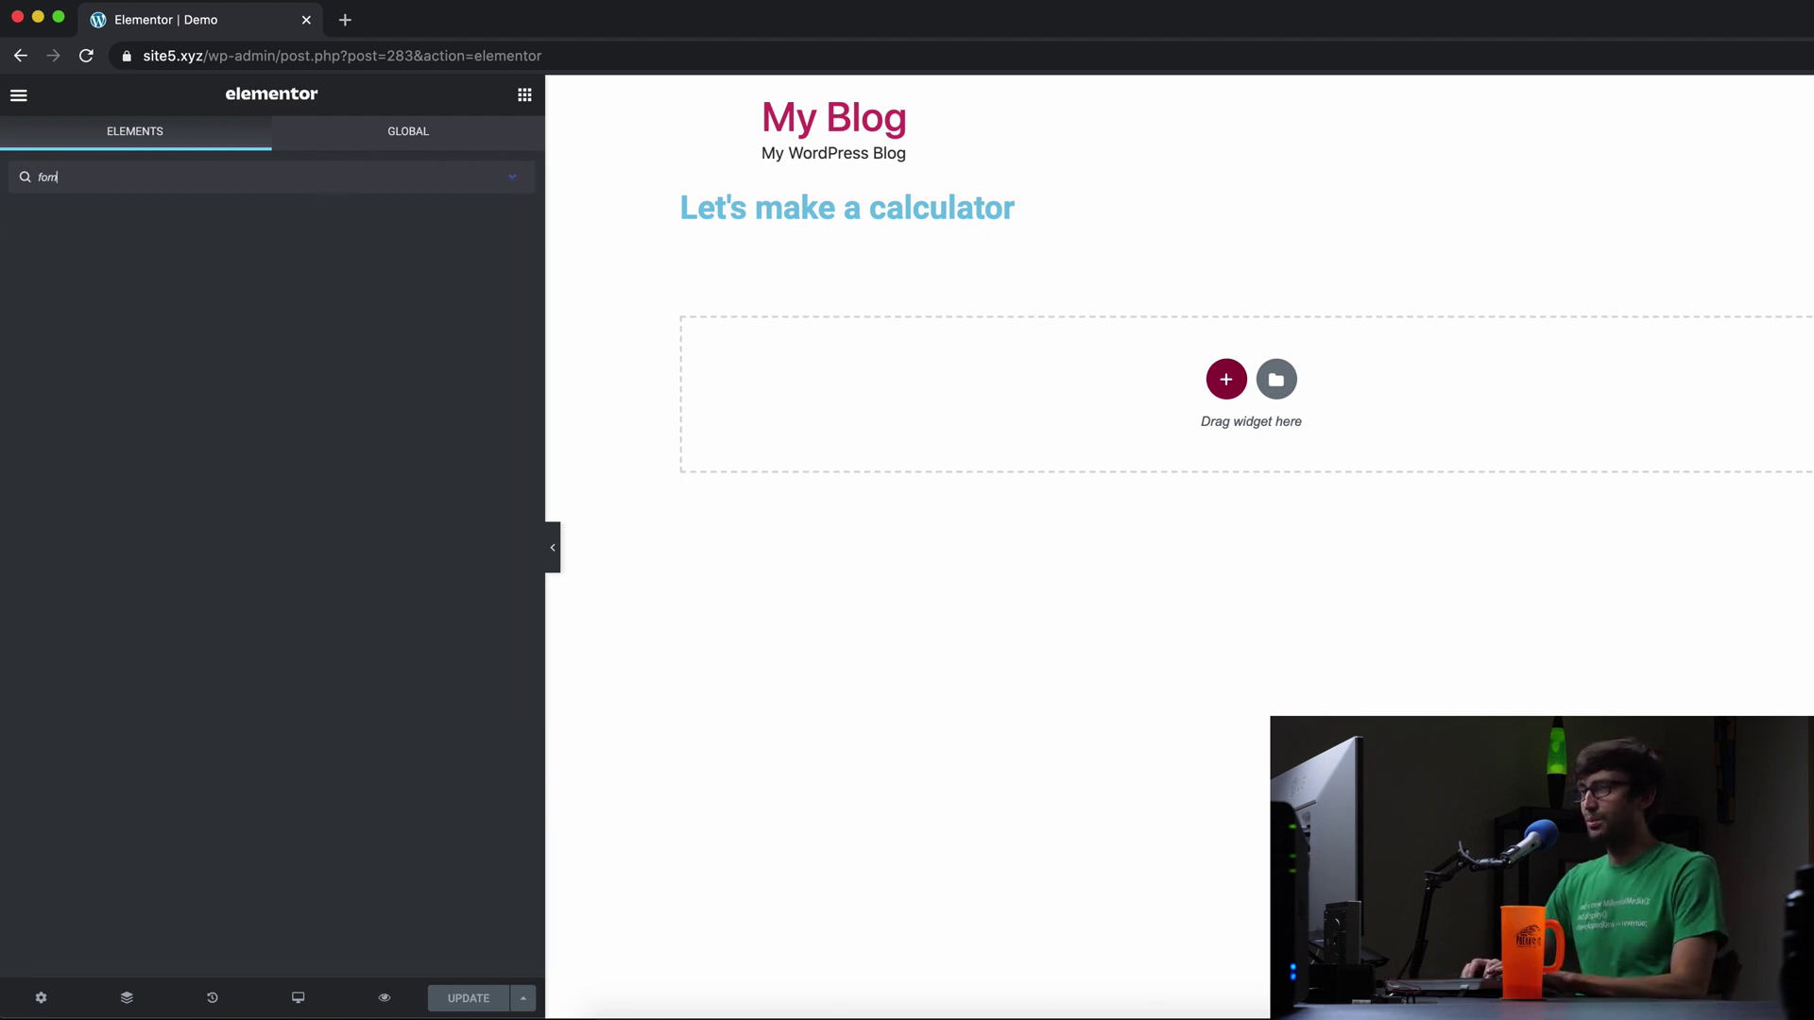
{"action": "type", "text": "r"}
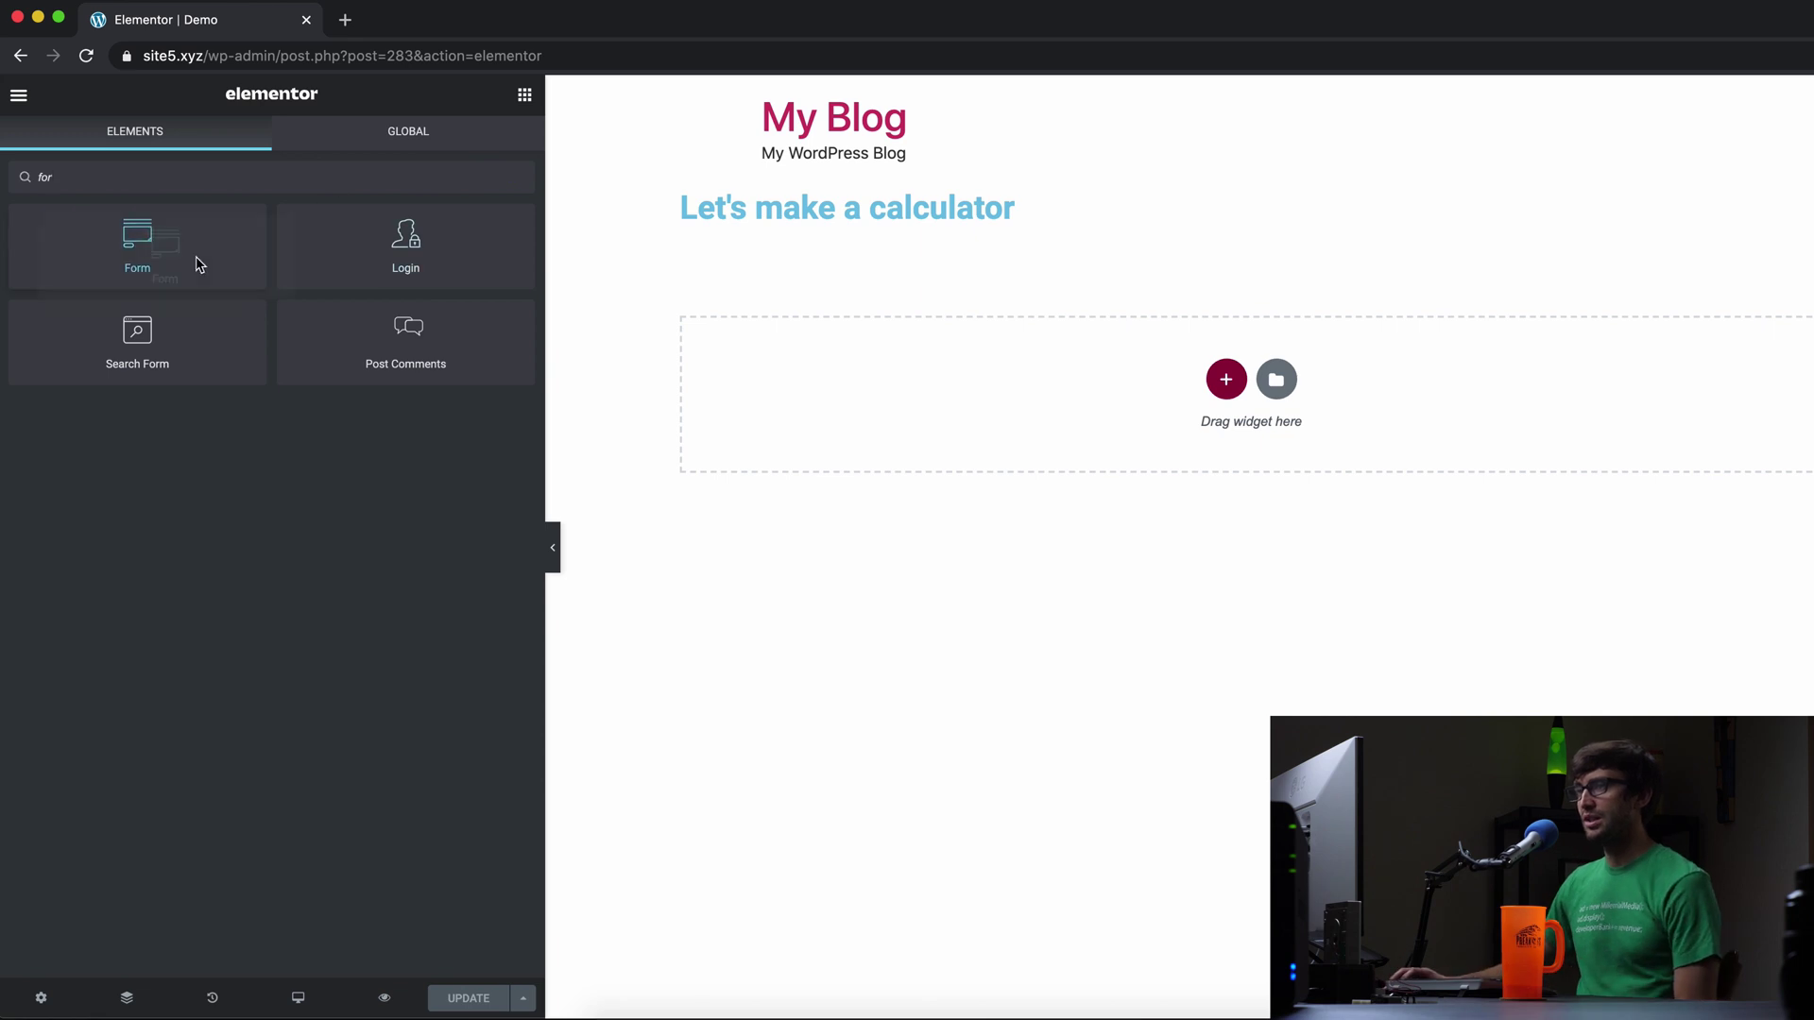
{"action": "left_click_drag", "start_coordinate": [194, 263], "coordinate": [1029, 368]}
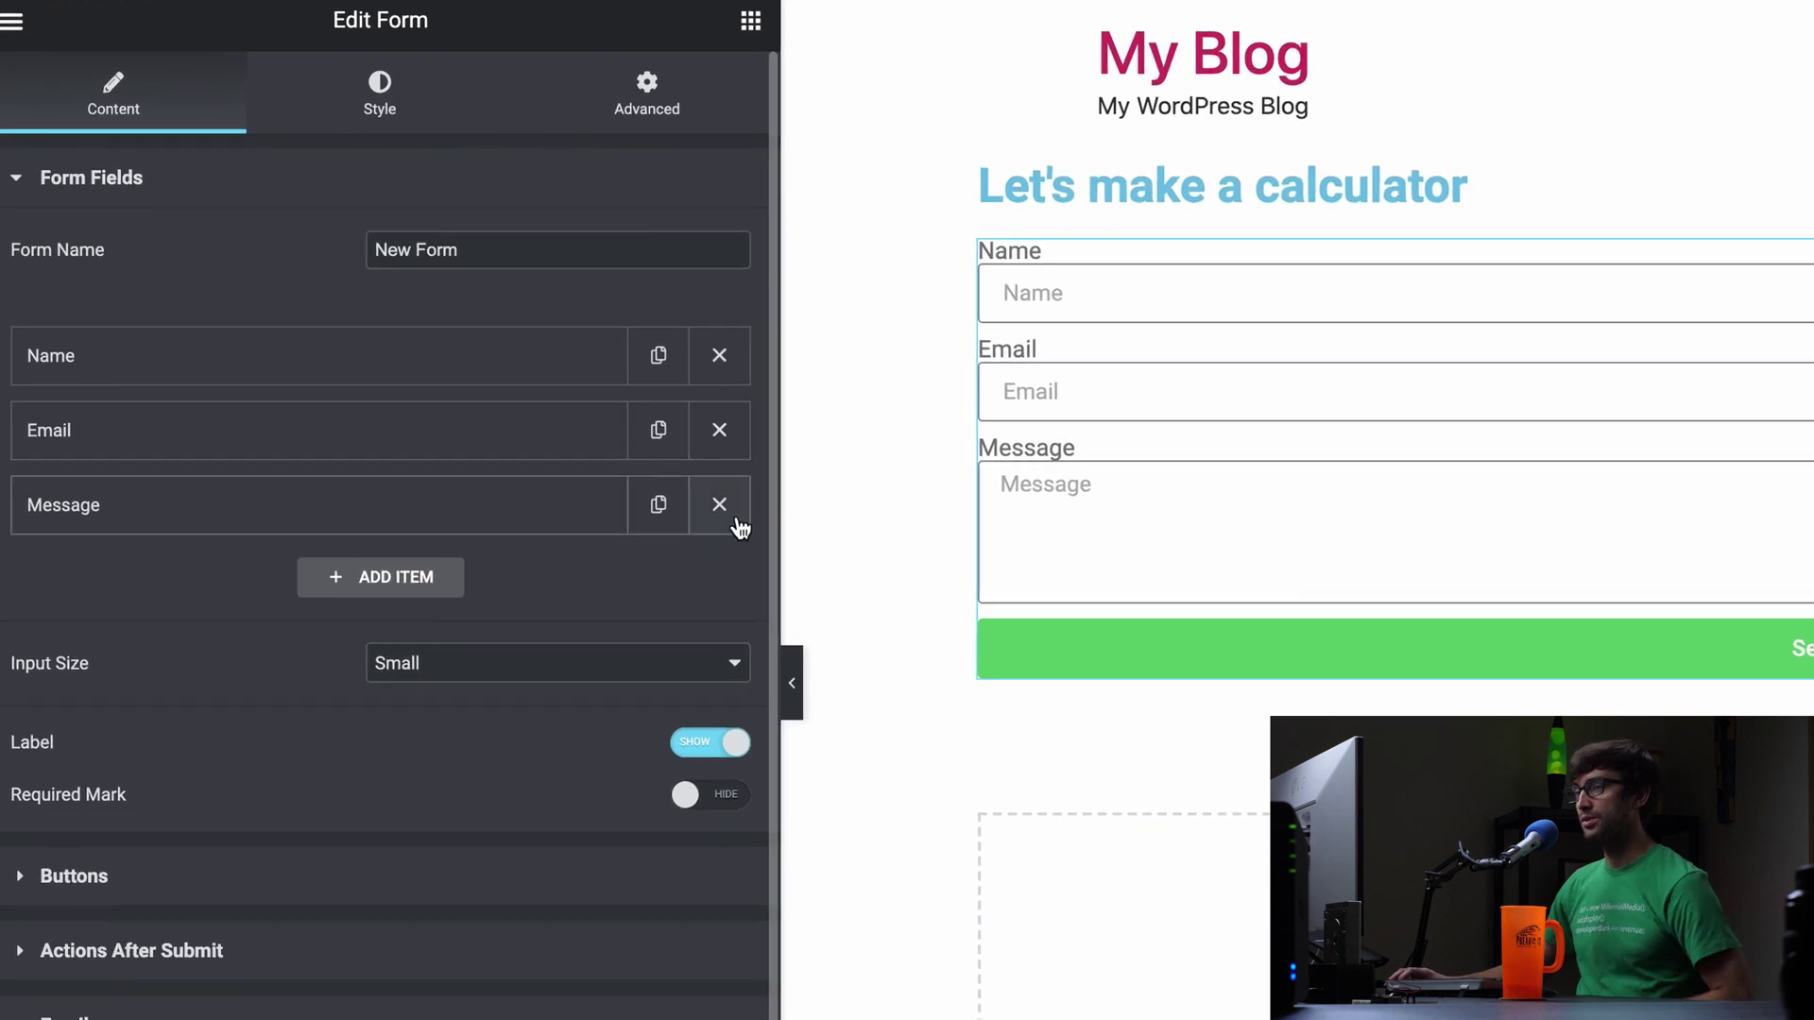
Step: Delete the Message field, then relabel Name as A with no placeholder and ID a
{"action": "left_click", "coordinate": [733, 515]}
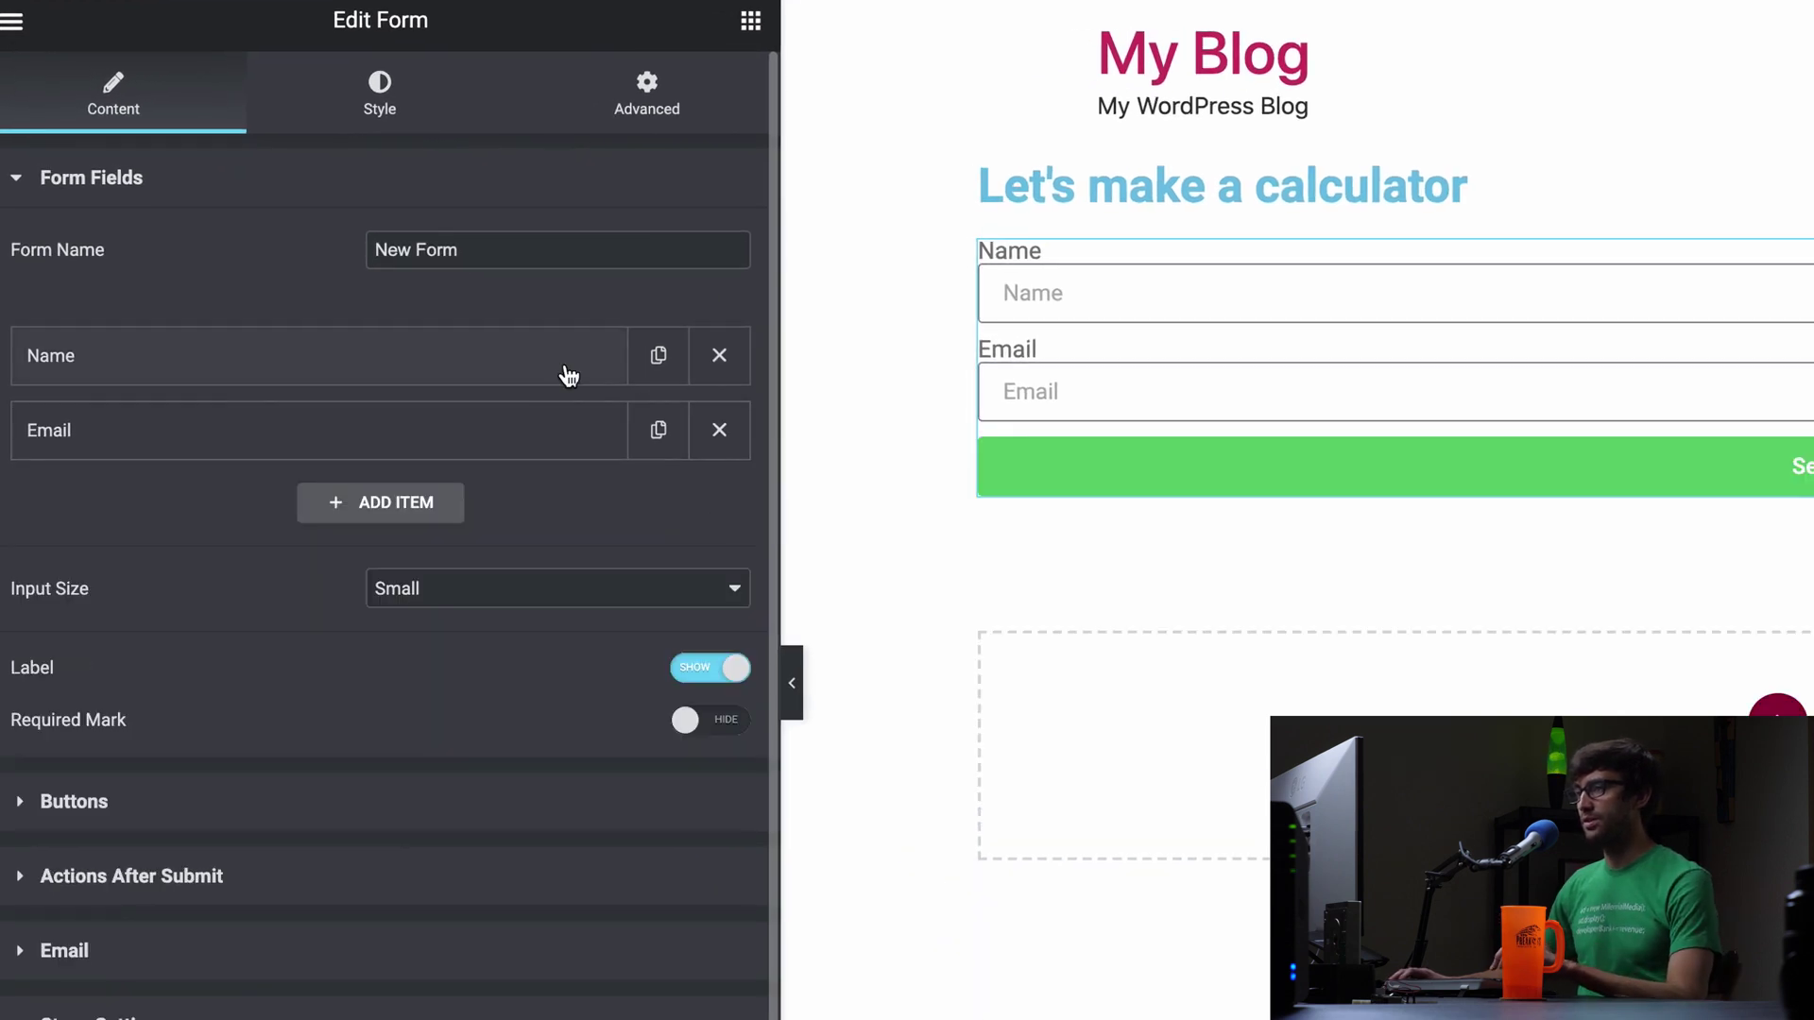
{"action": "left_click", "coordinate": [437, 358]}
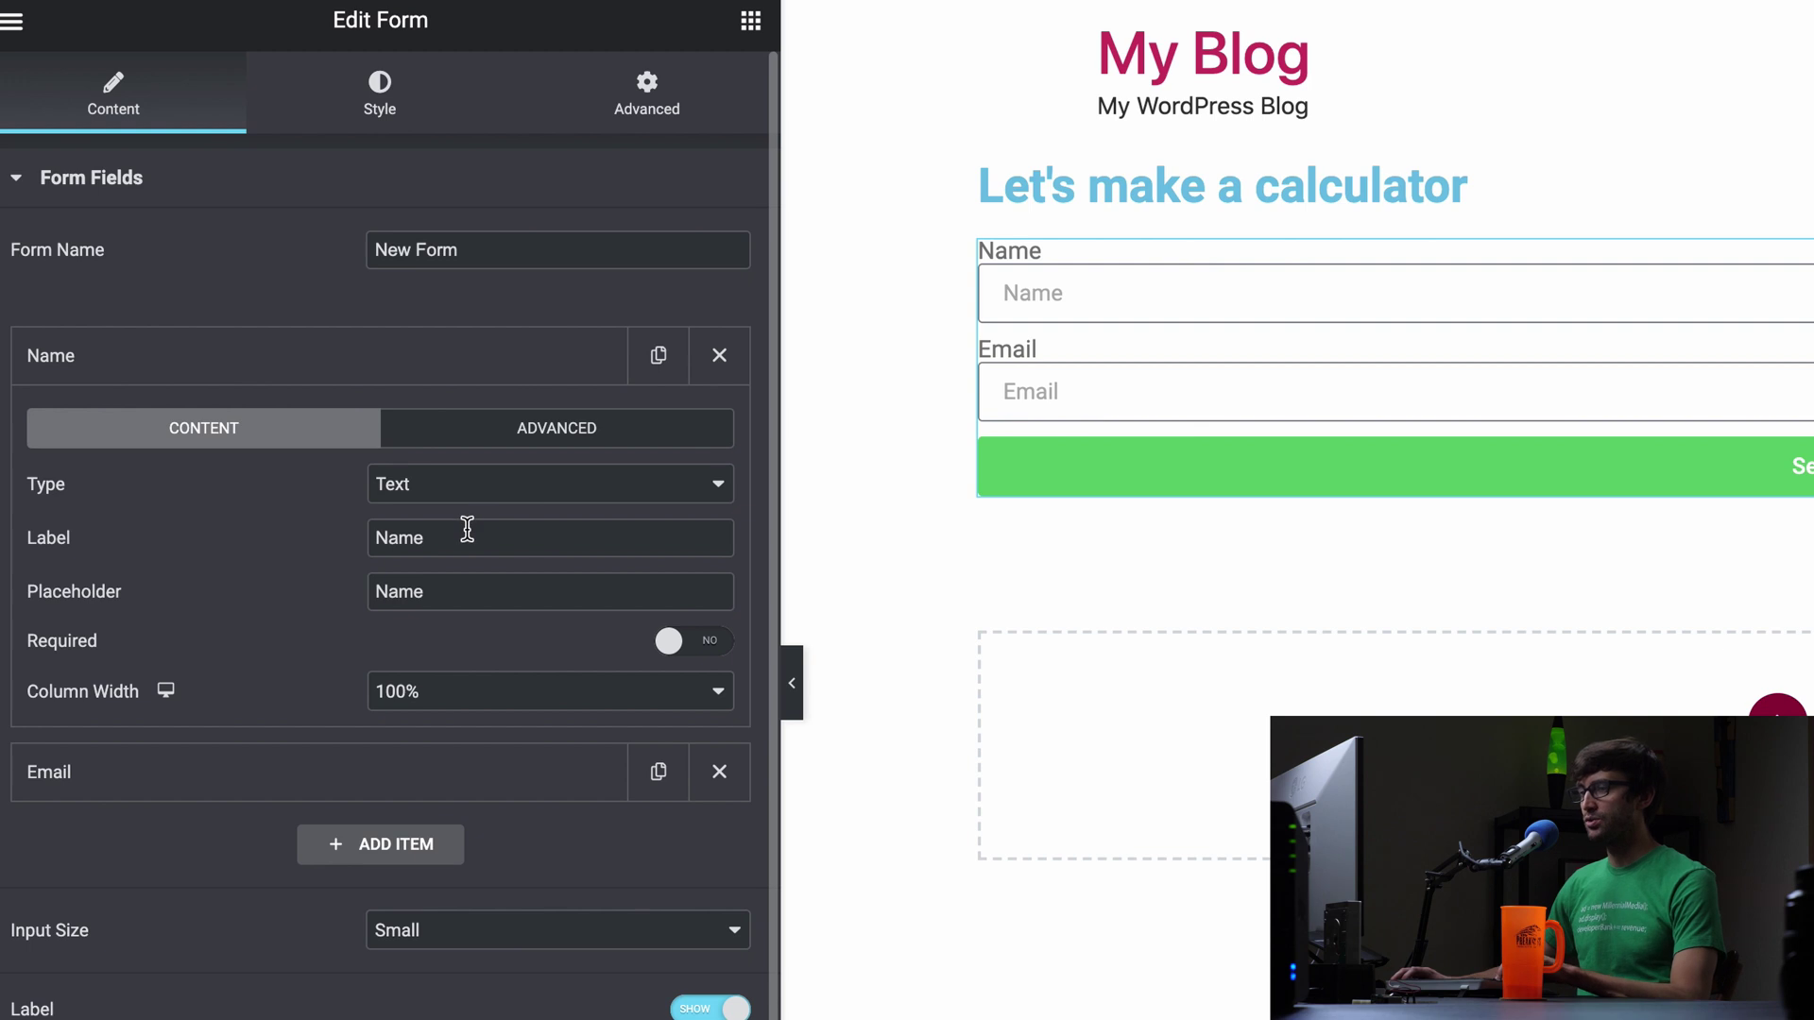
{"action": "left_click_drag", "start_coordinate": [471, 535], "coordinate": [357, 544]}
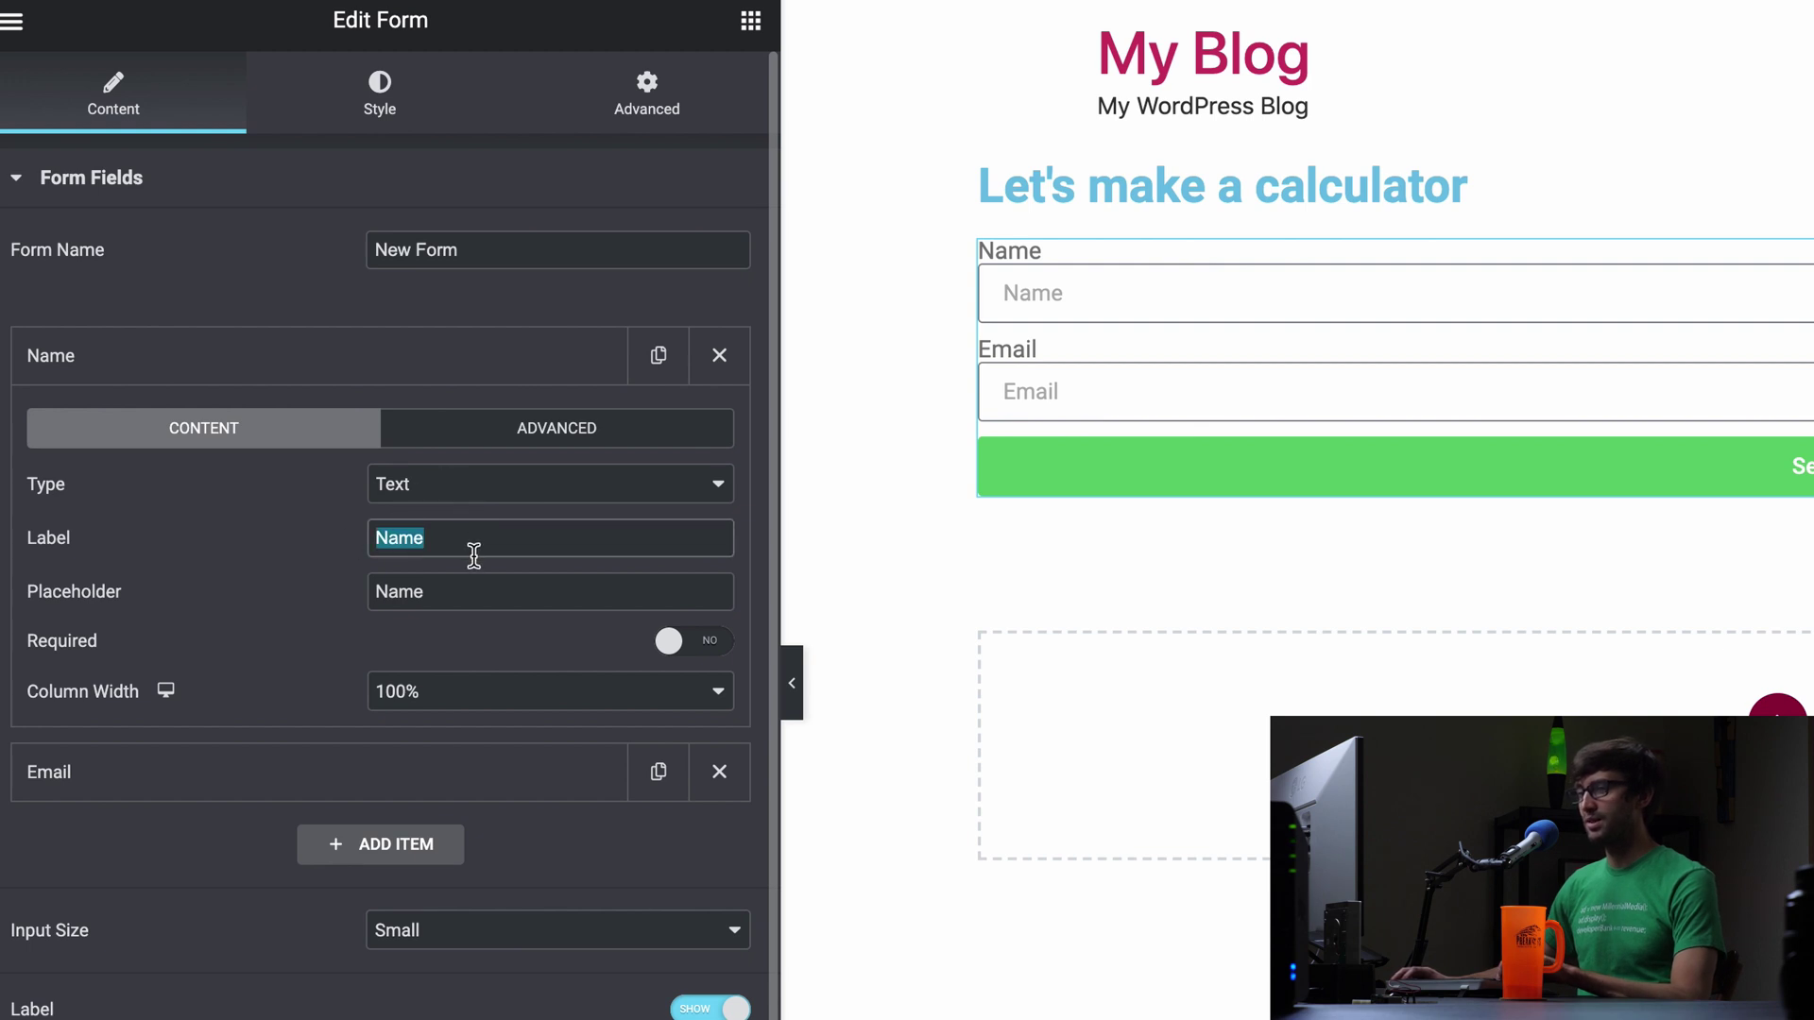
{"action": "type", "text": "A"}
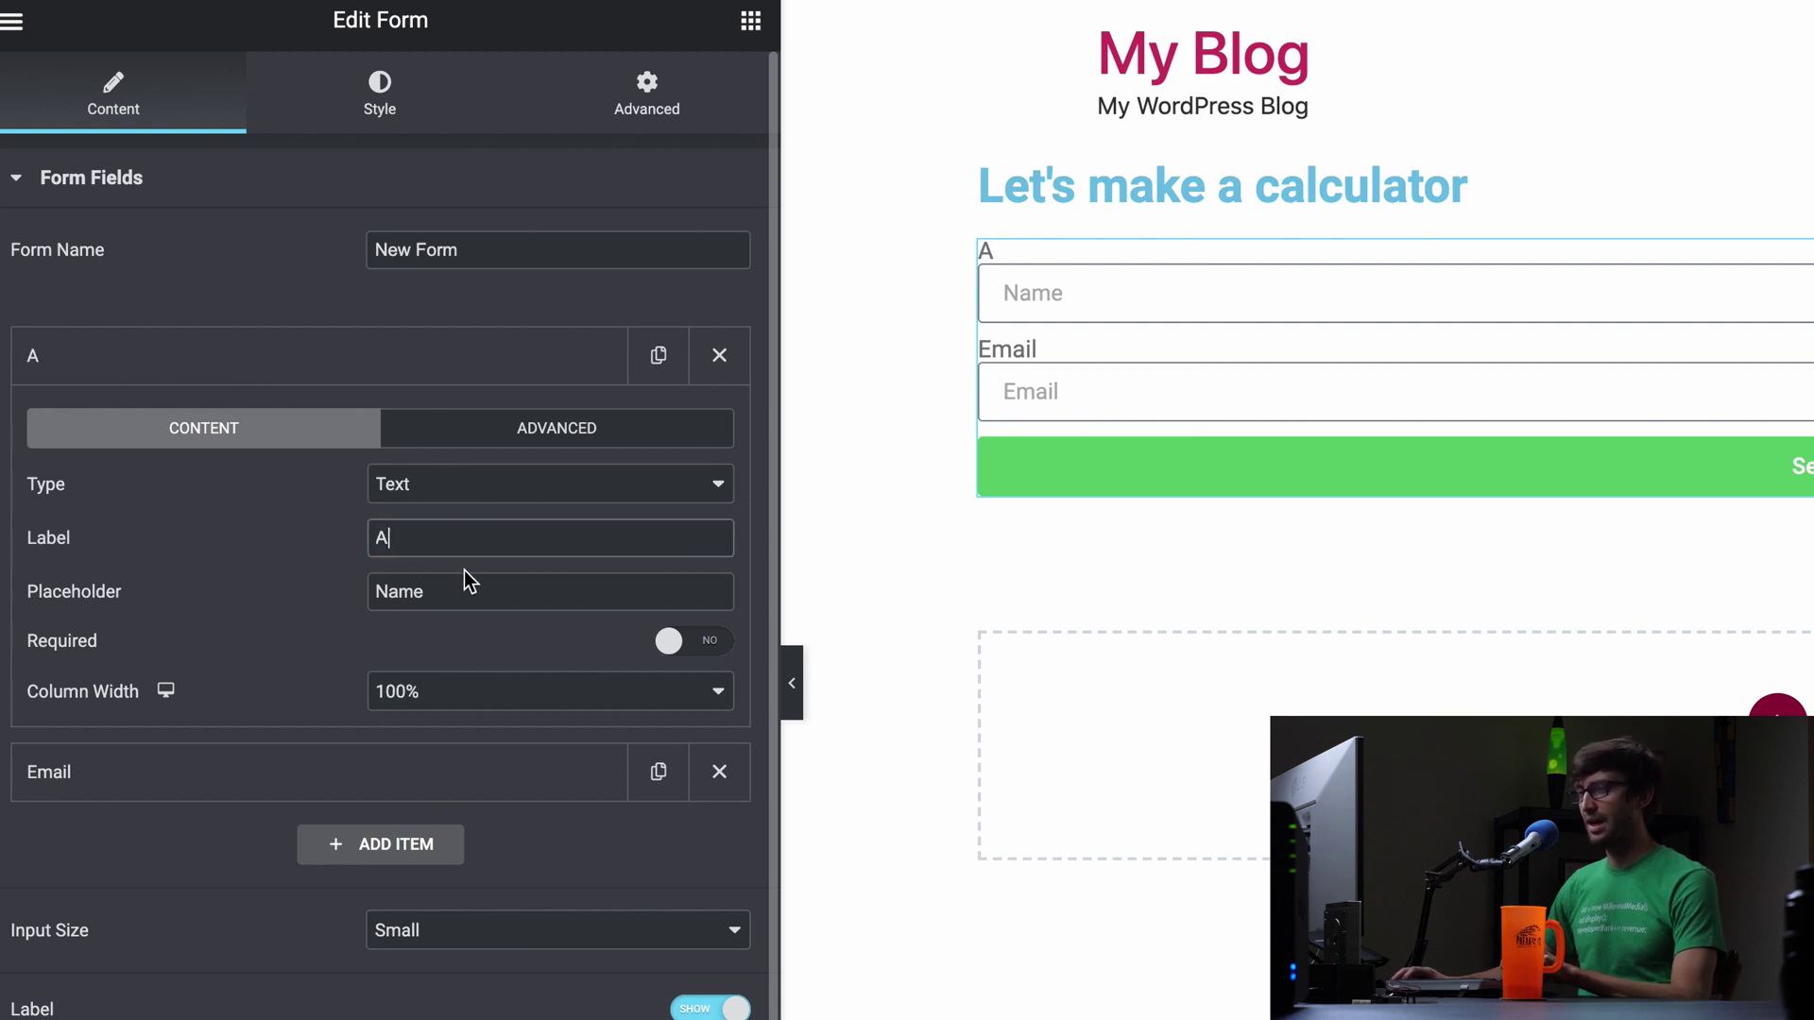
{"action": "left_click", "coordinate": [464, 594]}
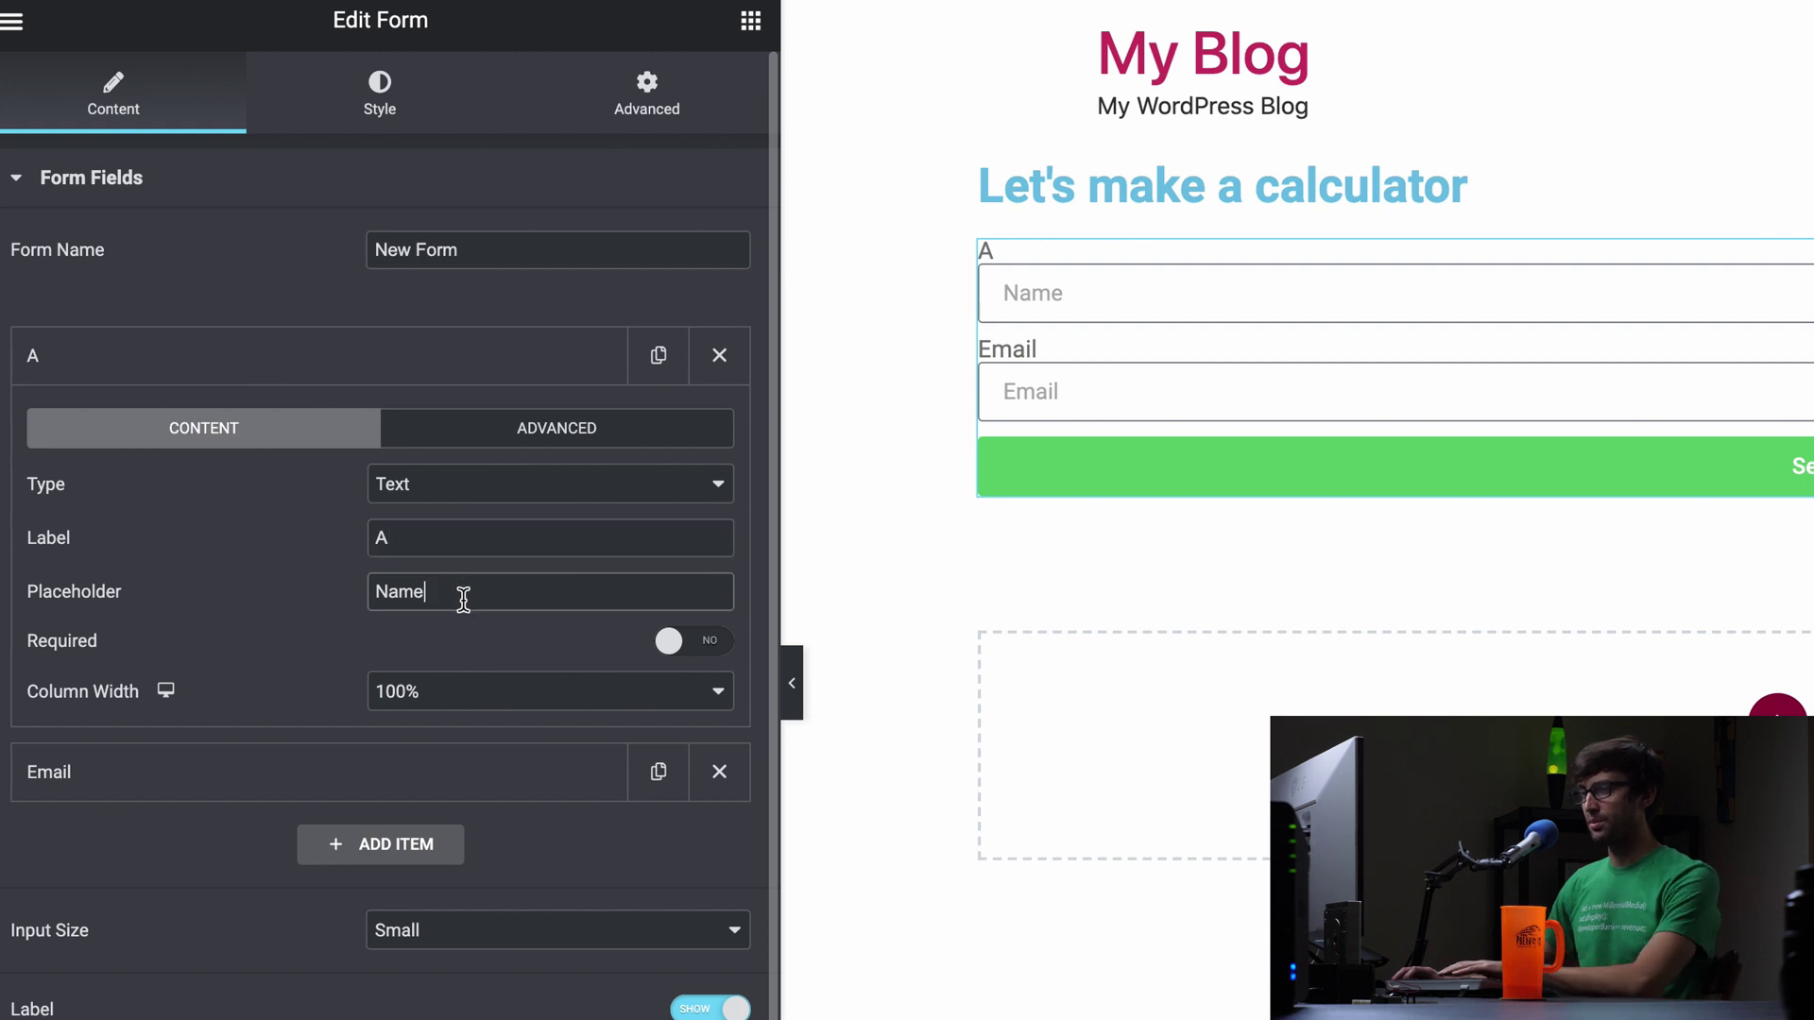
{"action": "left_click_drag", "start_coordinate": [459, 595], "coordinate": [377, 589]}
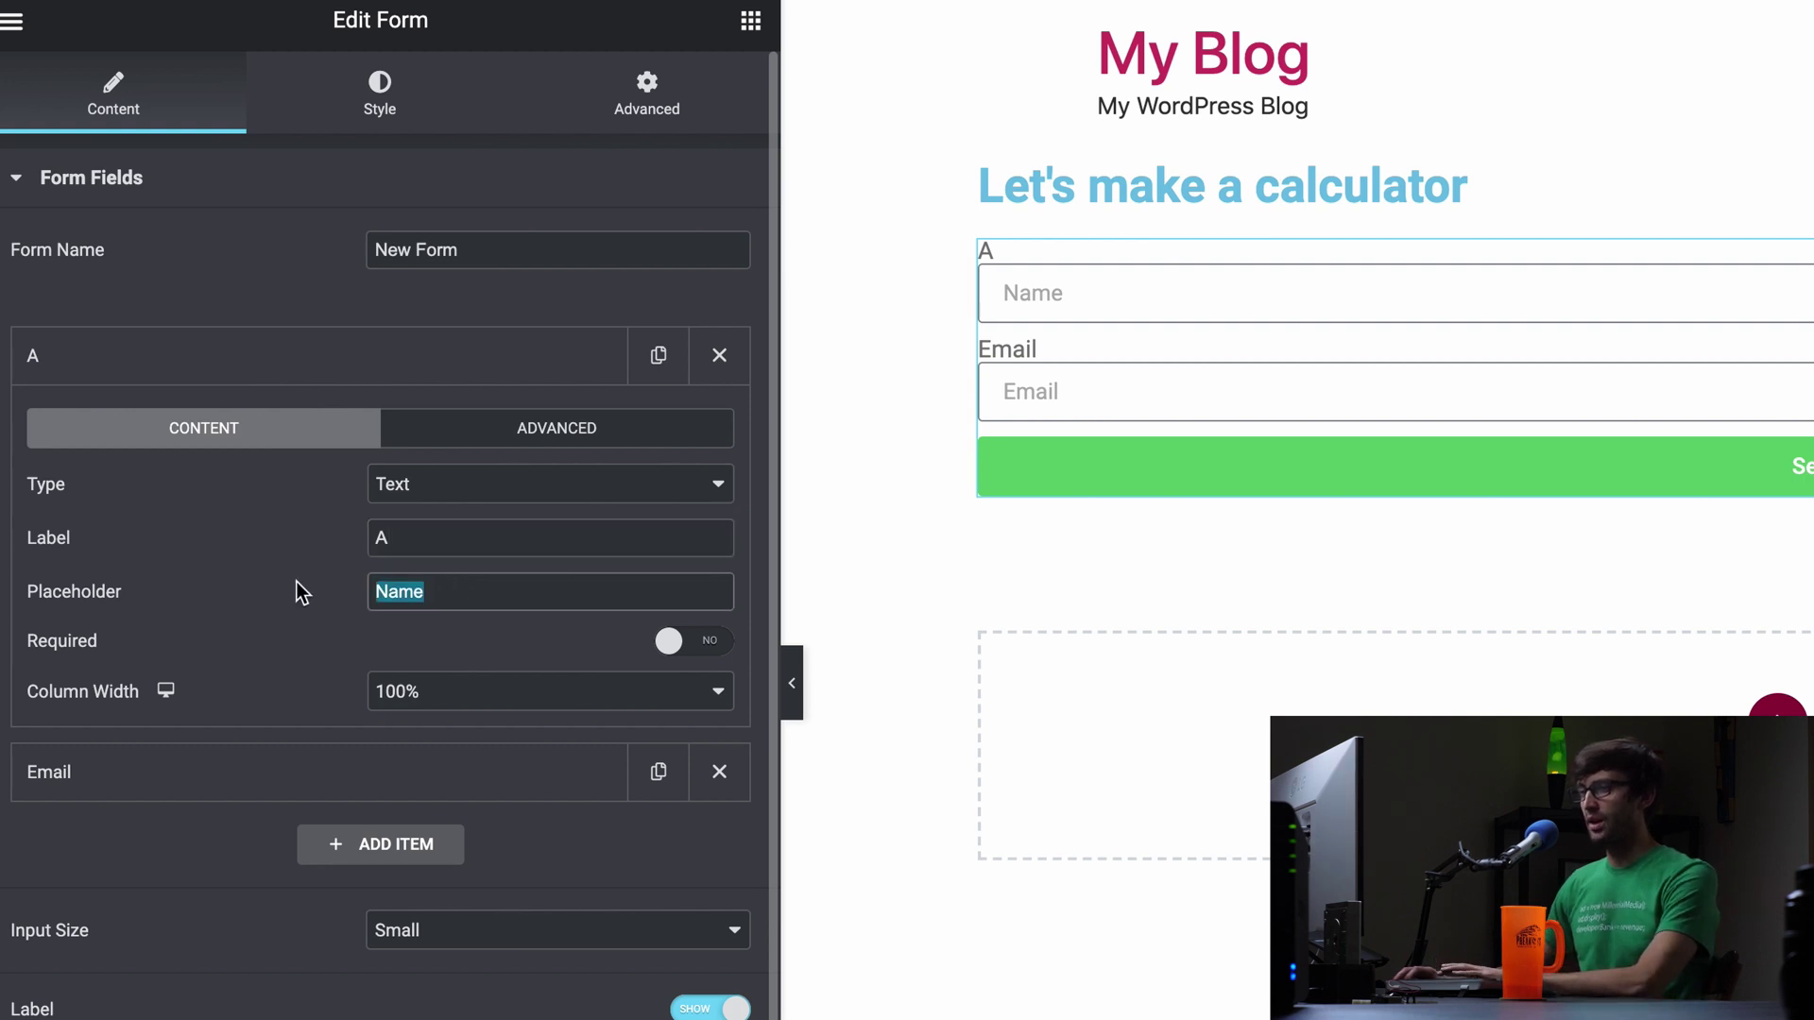
{"action": "key", "text": "BackSpace"}
{"action": "left_click", "coordinate": [461, 442]}
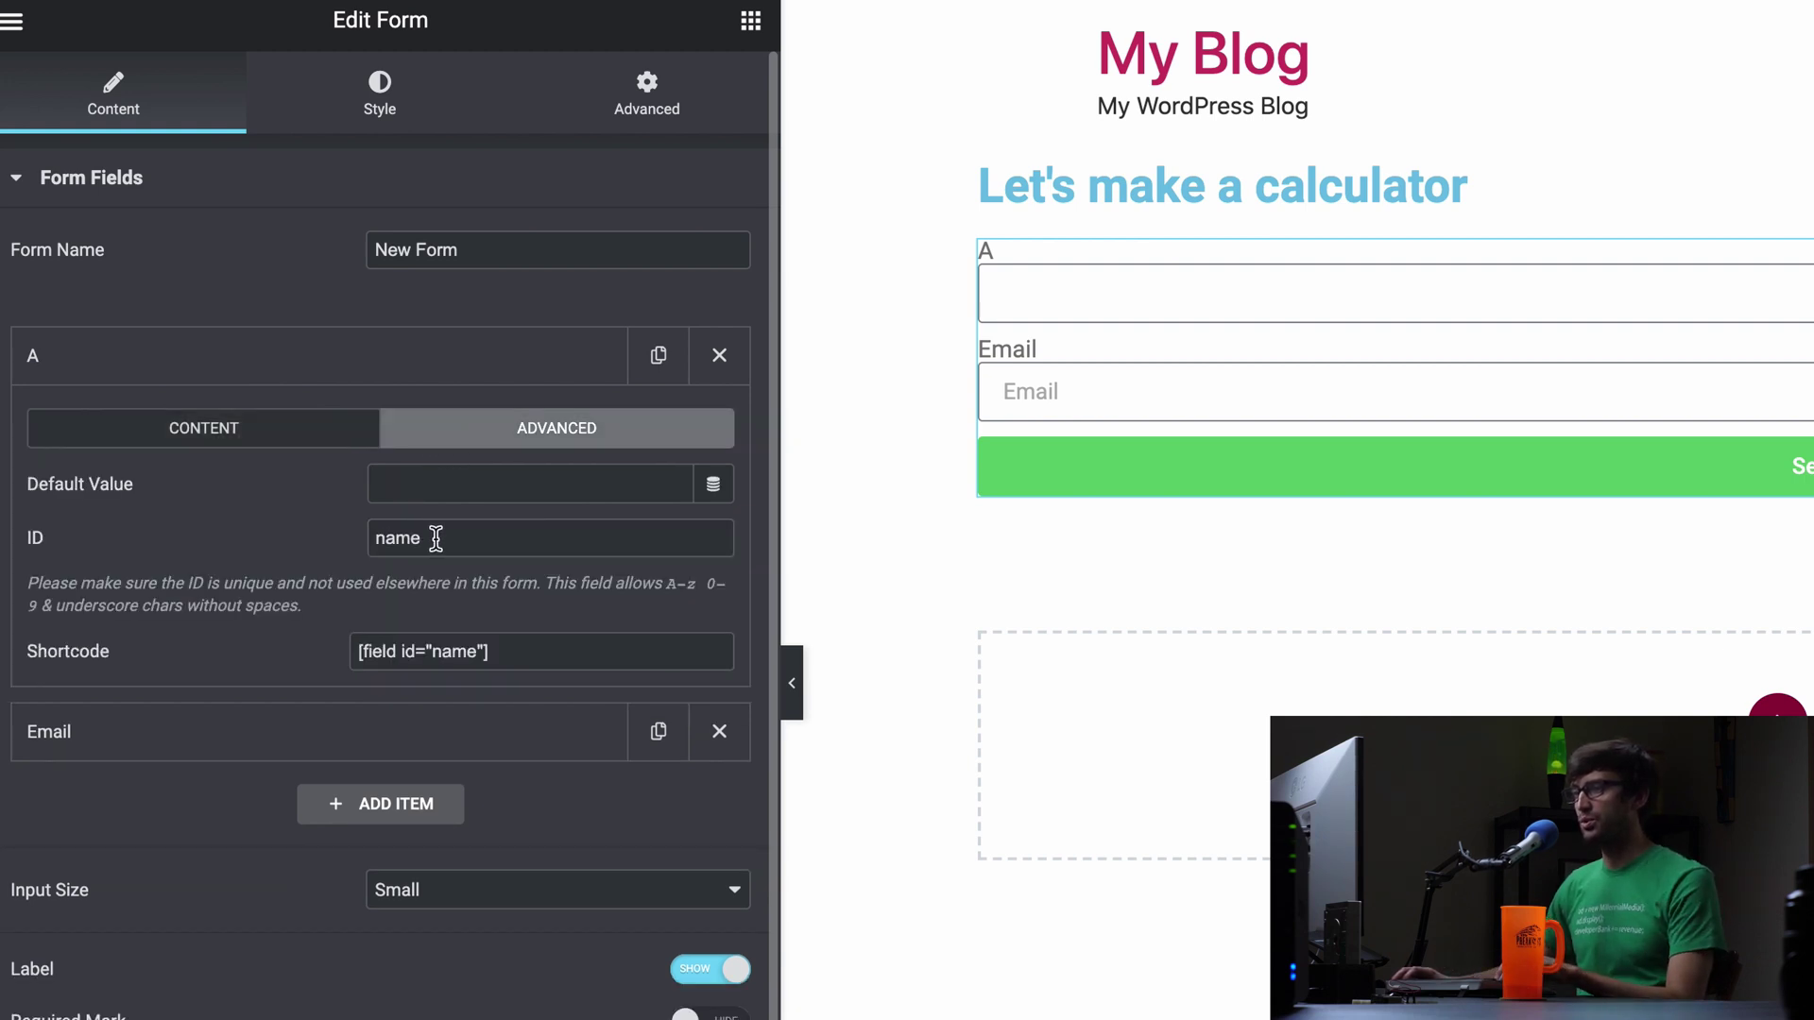
{"action": "left_click_drag", "start_coordinate": [435, 539], "coordinate": [285, 524]}
{"action": "type", "text": "a"}
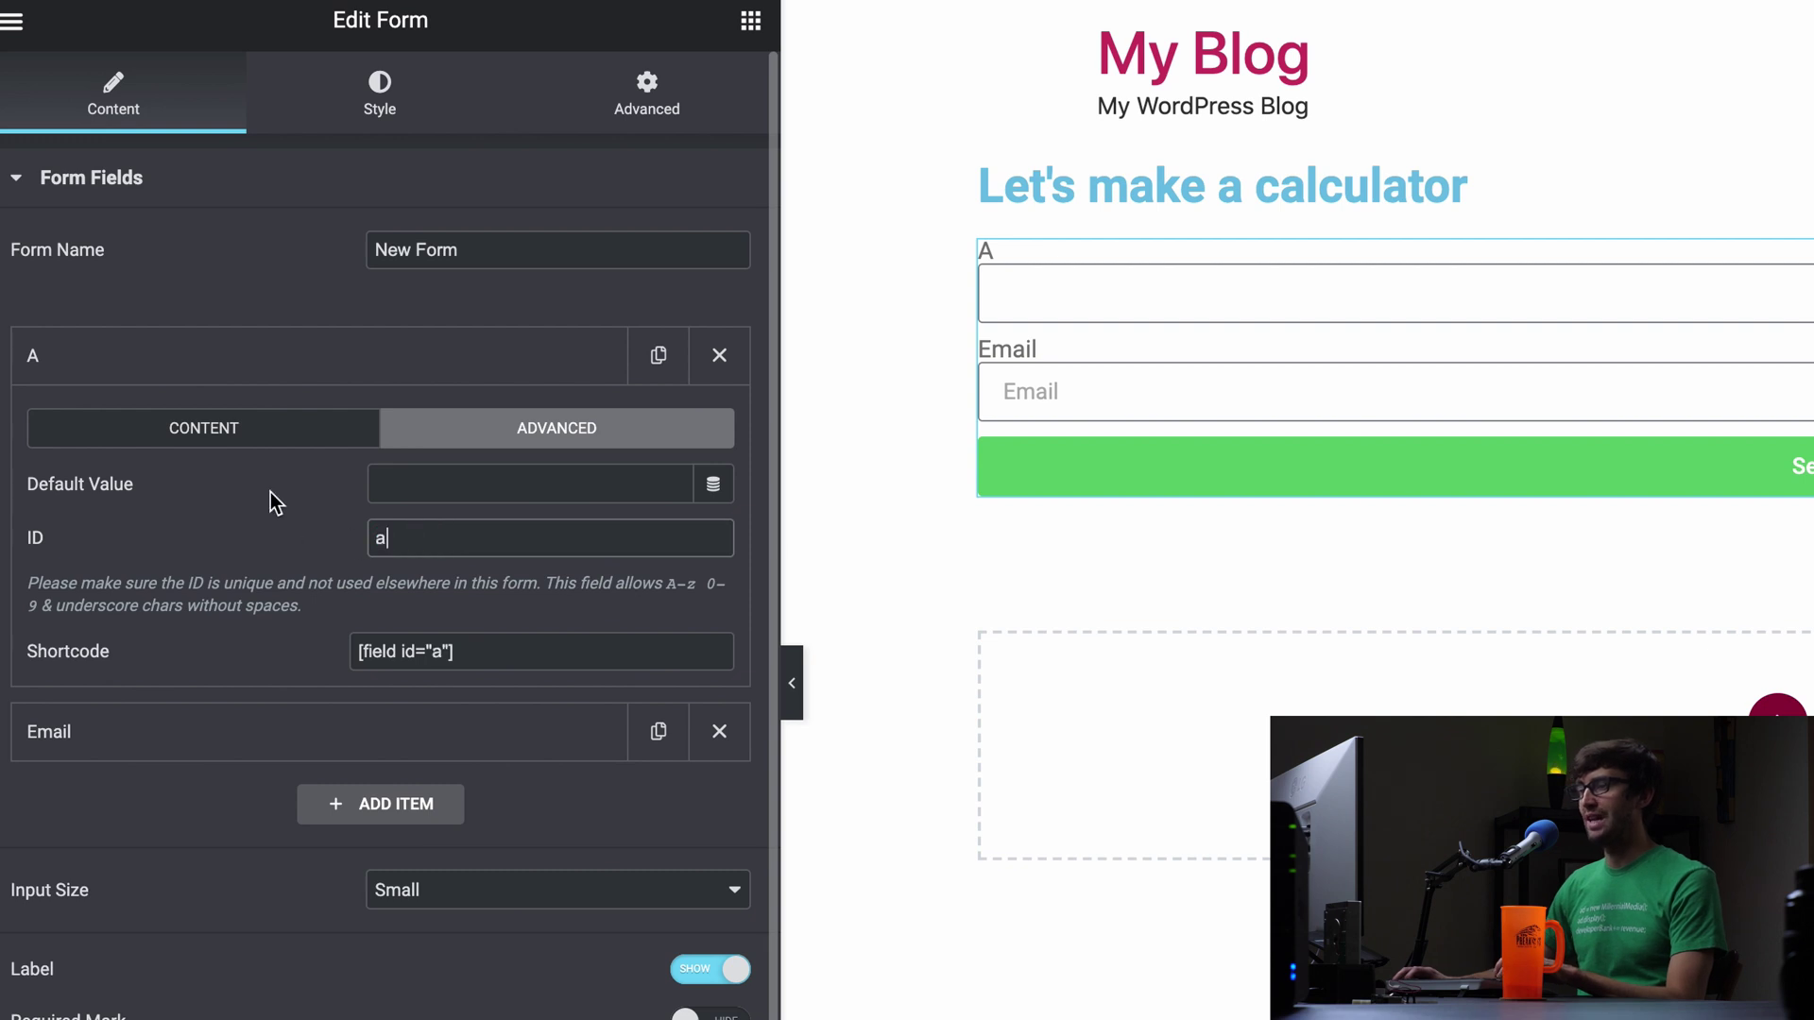
{"action": "left_click", "coordinate": [255, 444]}
Step: Change the Email field to a Text field labelled B, with no placeholder and ID b
{"action": "left_click", "coordinate": [303, 779]}
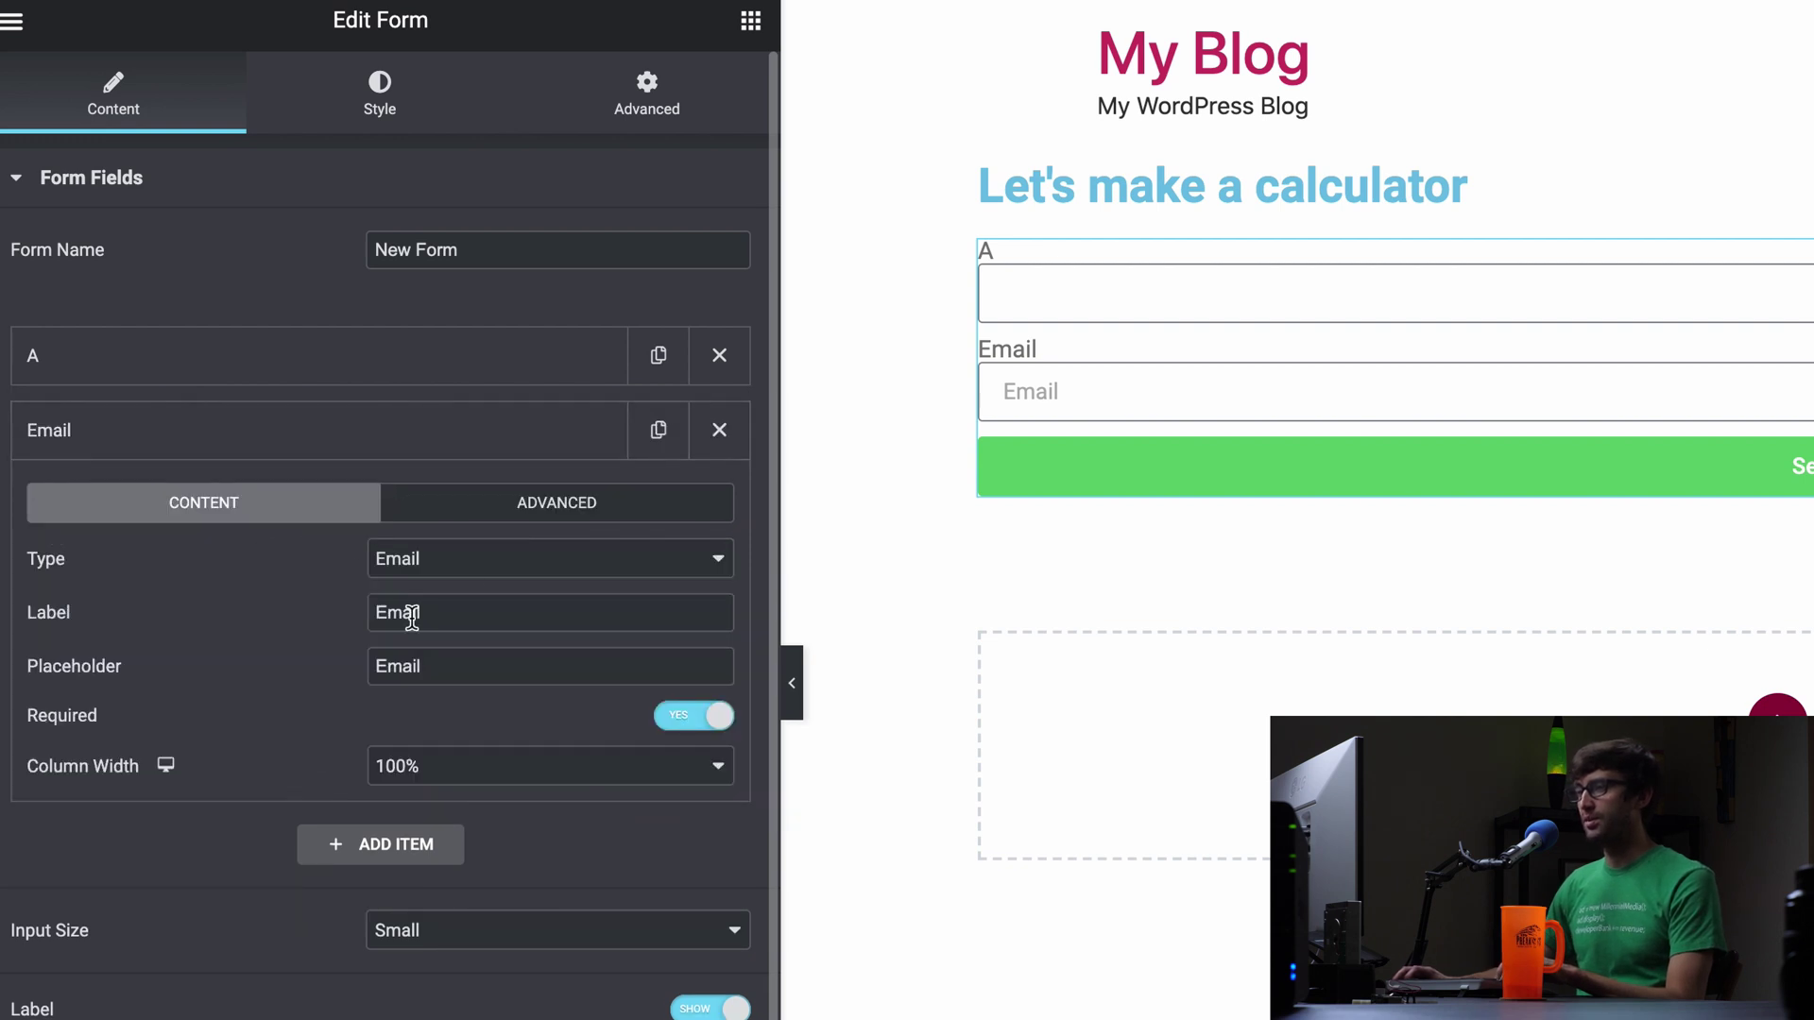
{"action": "left_click", "coordinate": [476, 559]}
{"action": "left_click", "coordinate": [475, 531]}
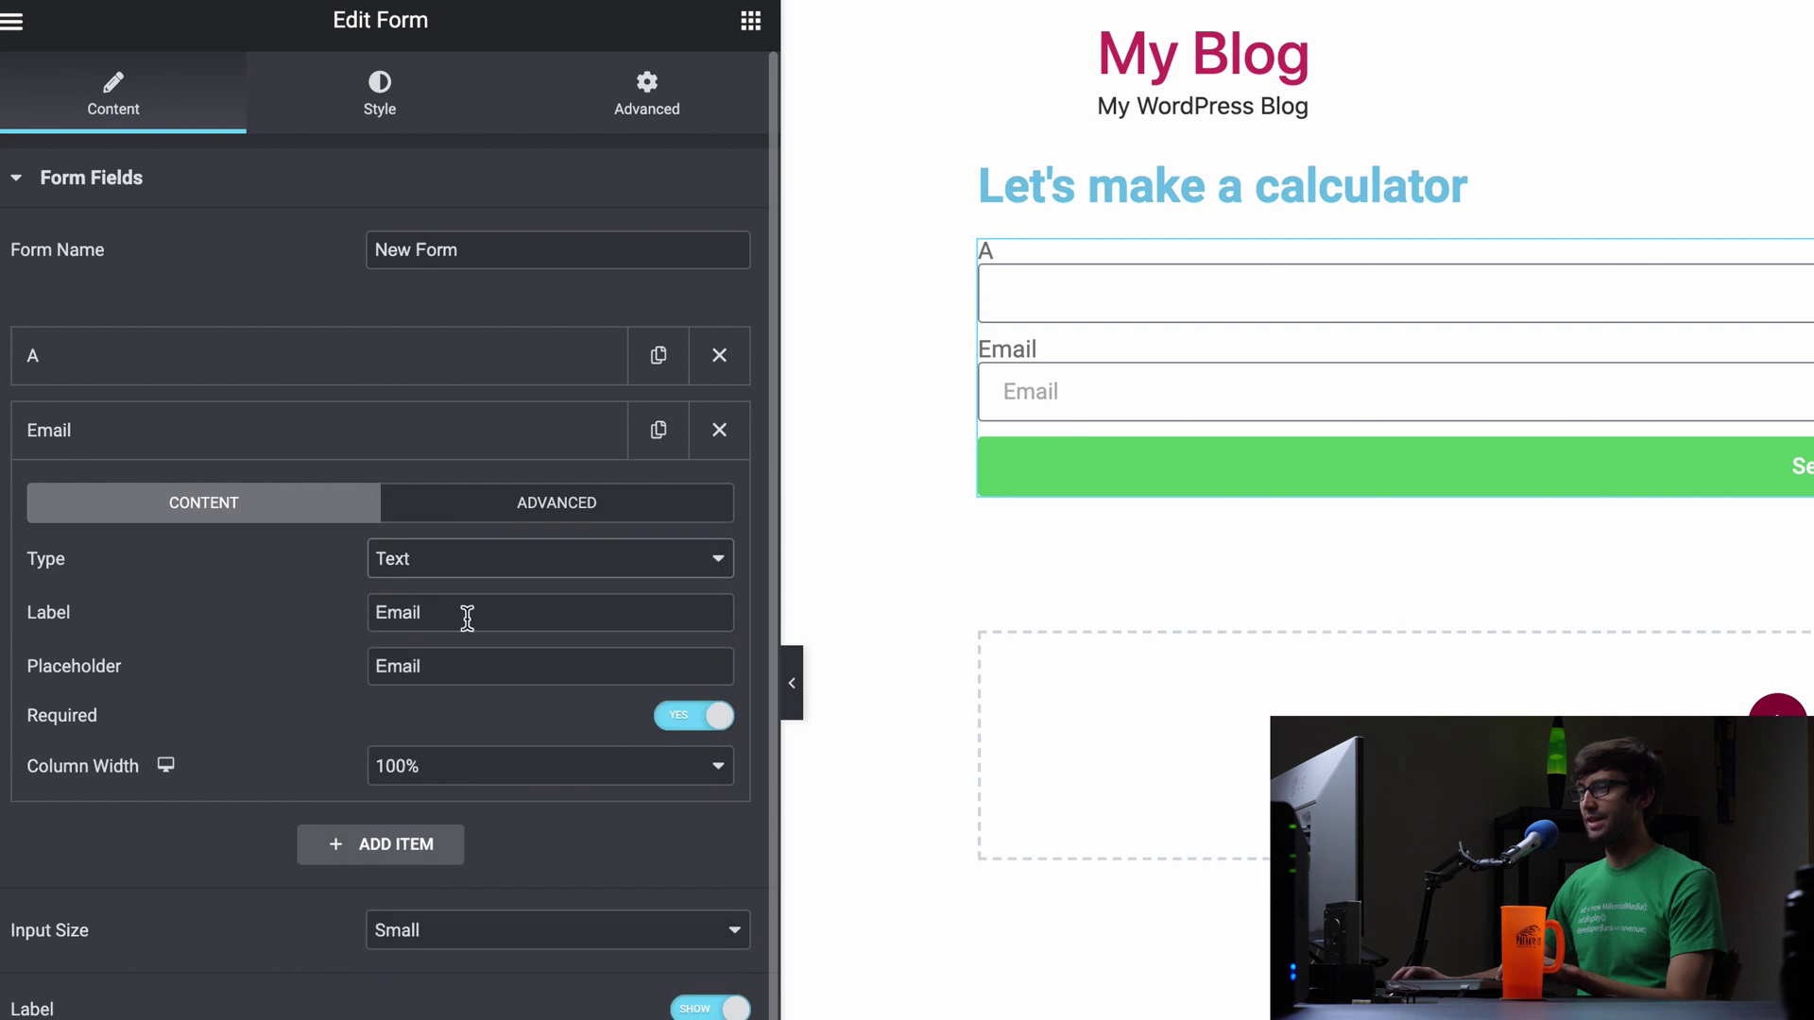
{"action": "left_click_drag", "start_coordinate": [470, 615], "coordinate": [291, 614]}
{"action": "type", "text": "B"}
{"action": "left_click_drag", "start_coordinate": [425, 666], "coordinate": [269, 652]}
{"action": "key", "text": "BackSpace"}
{"action": "left_click", "coordinate": [482, 521]}
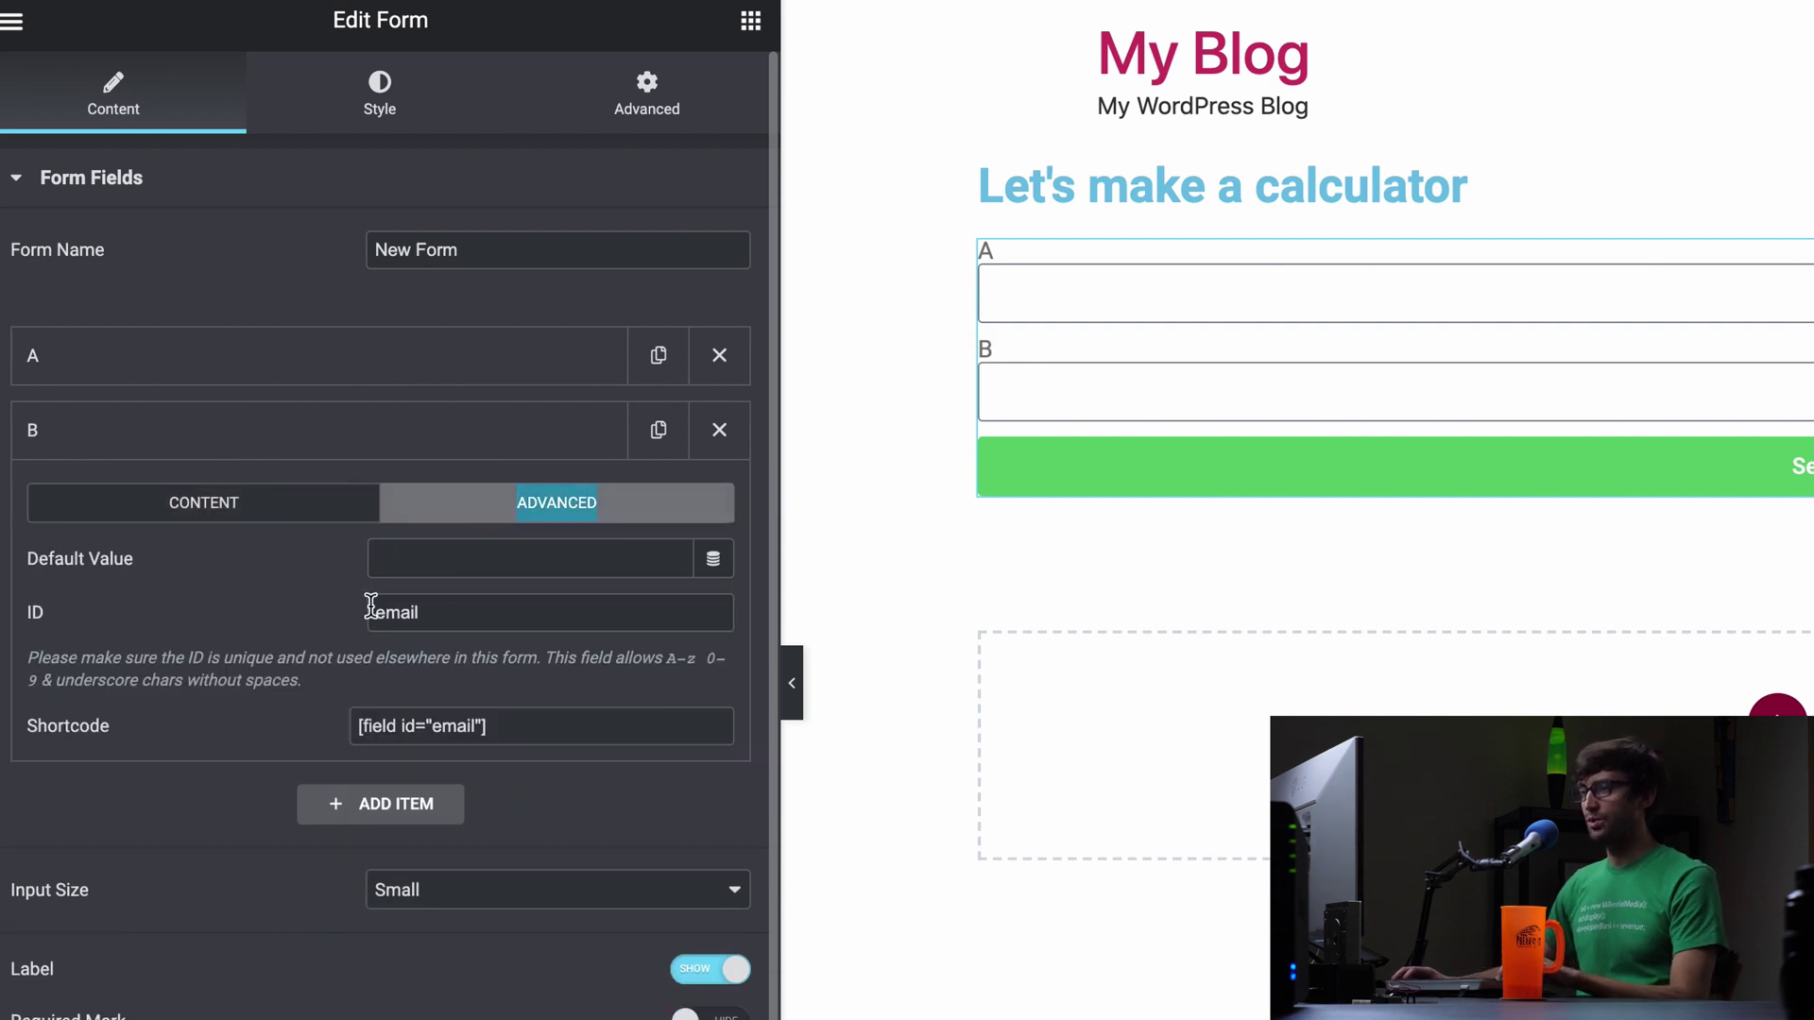
{"action": "left_click_drag", "start_coordinate": [445, 615], "coordinate": [282, 616]}
{"action": "type", "text": "b"}
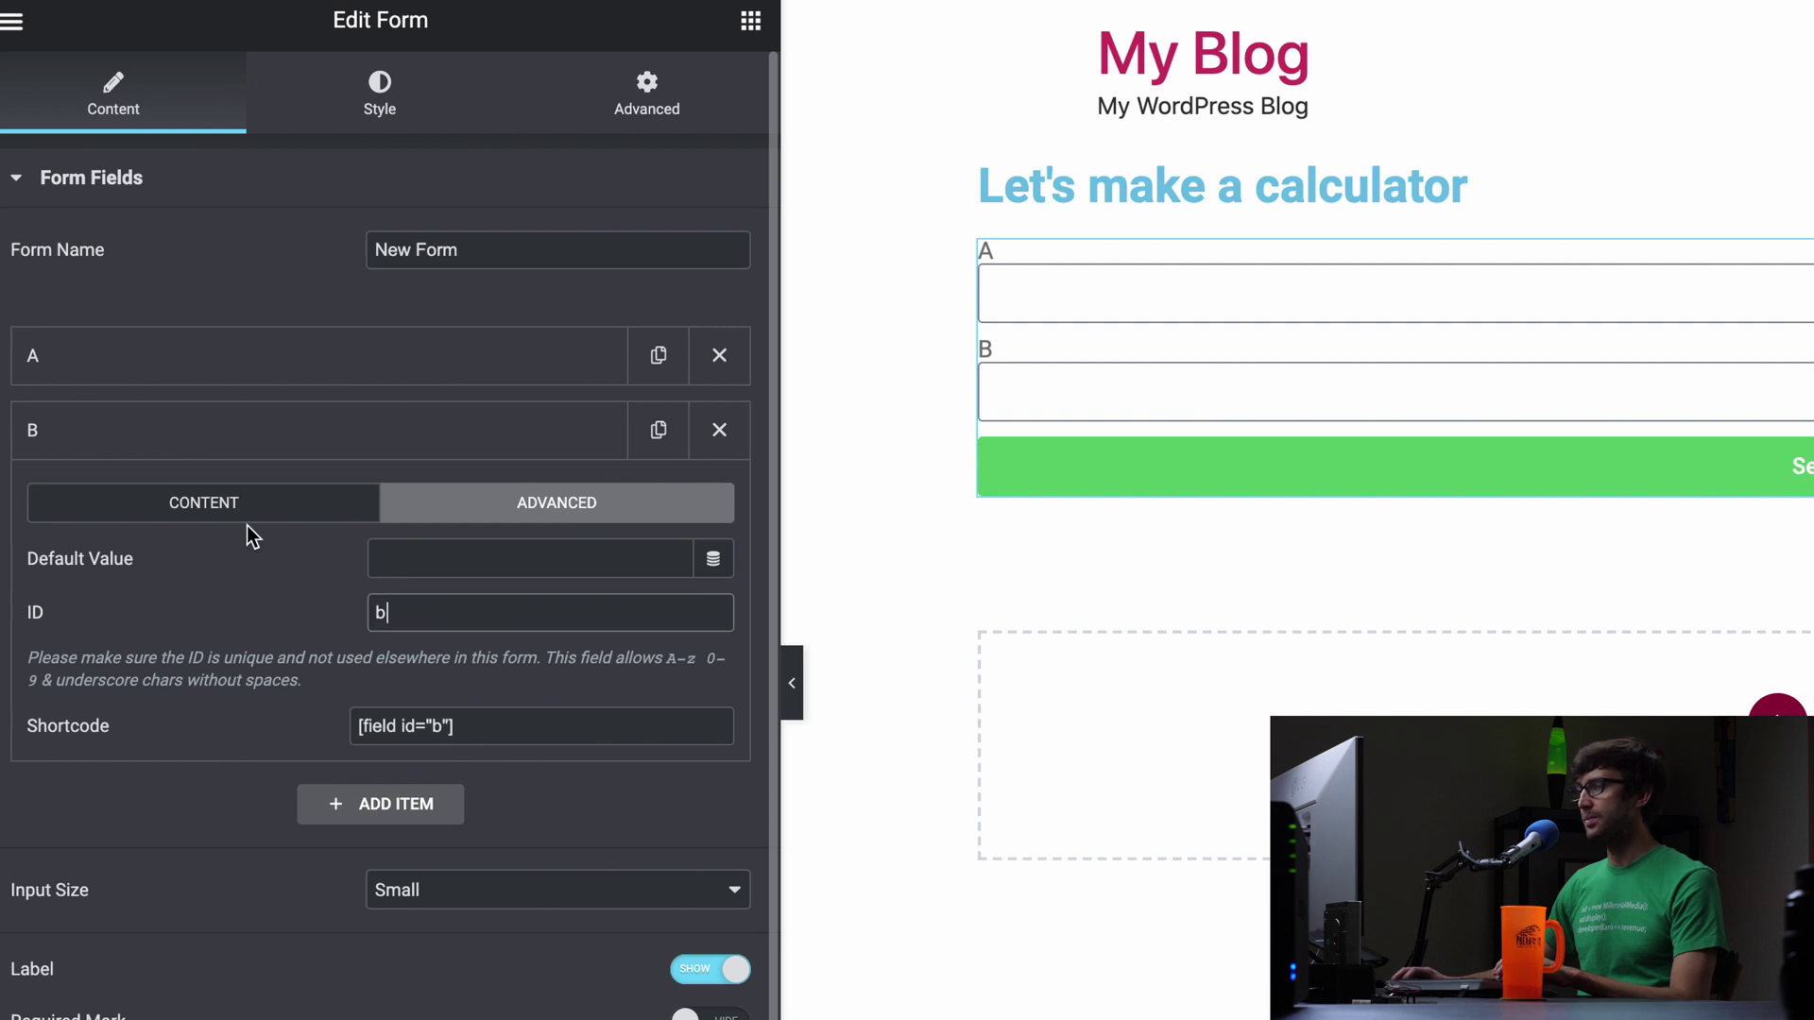
{"action": "left_click", "coordinate": [251, 522]}
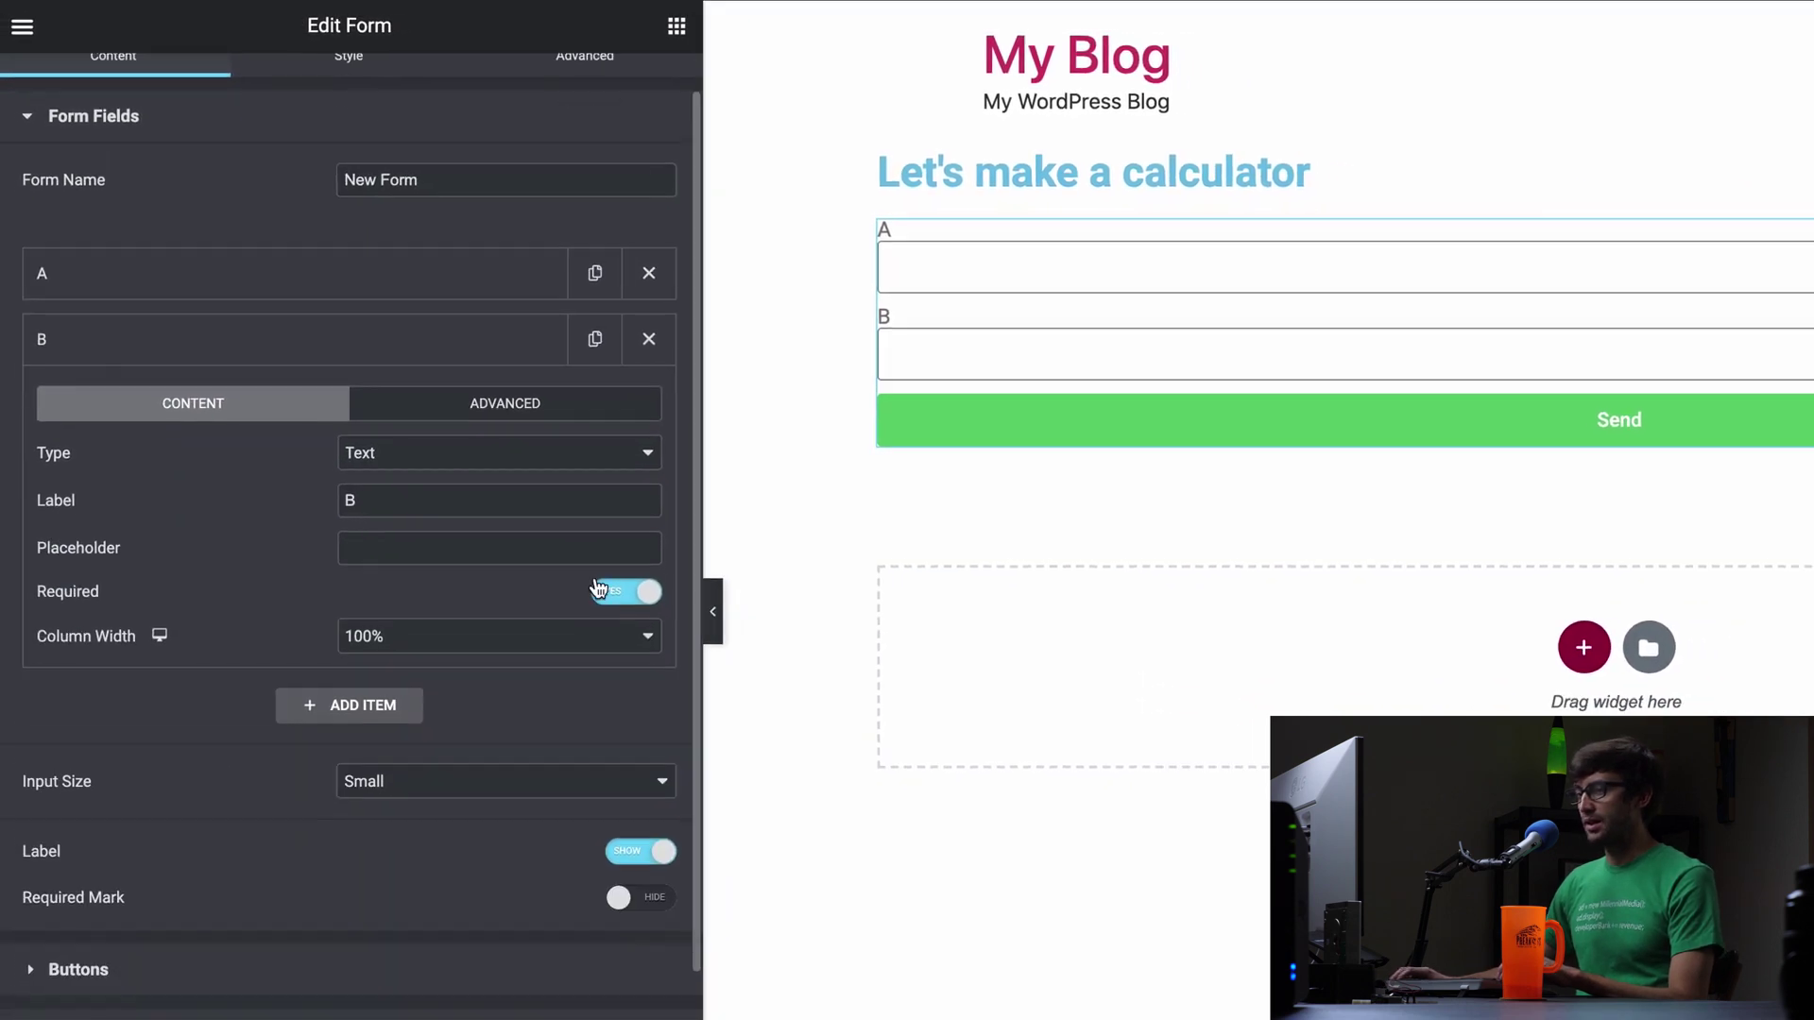
Step: Change the form's submit button text from Send to Add, then go back to the widget list
{"action": "scroll", "coordinate": [321, 814], "scroll_direction": "down", "scroll_amount": 1}
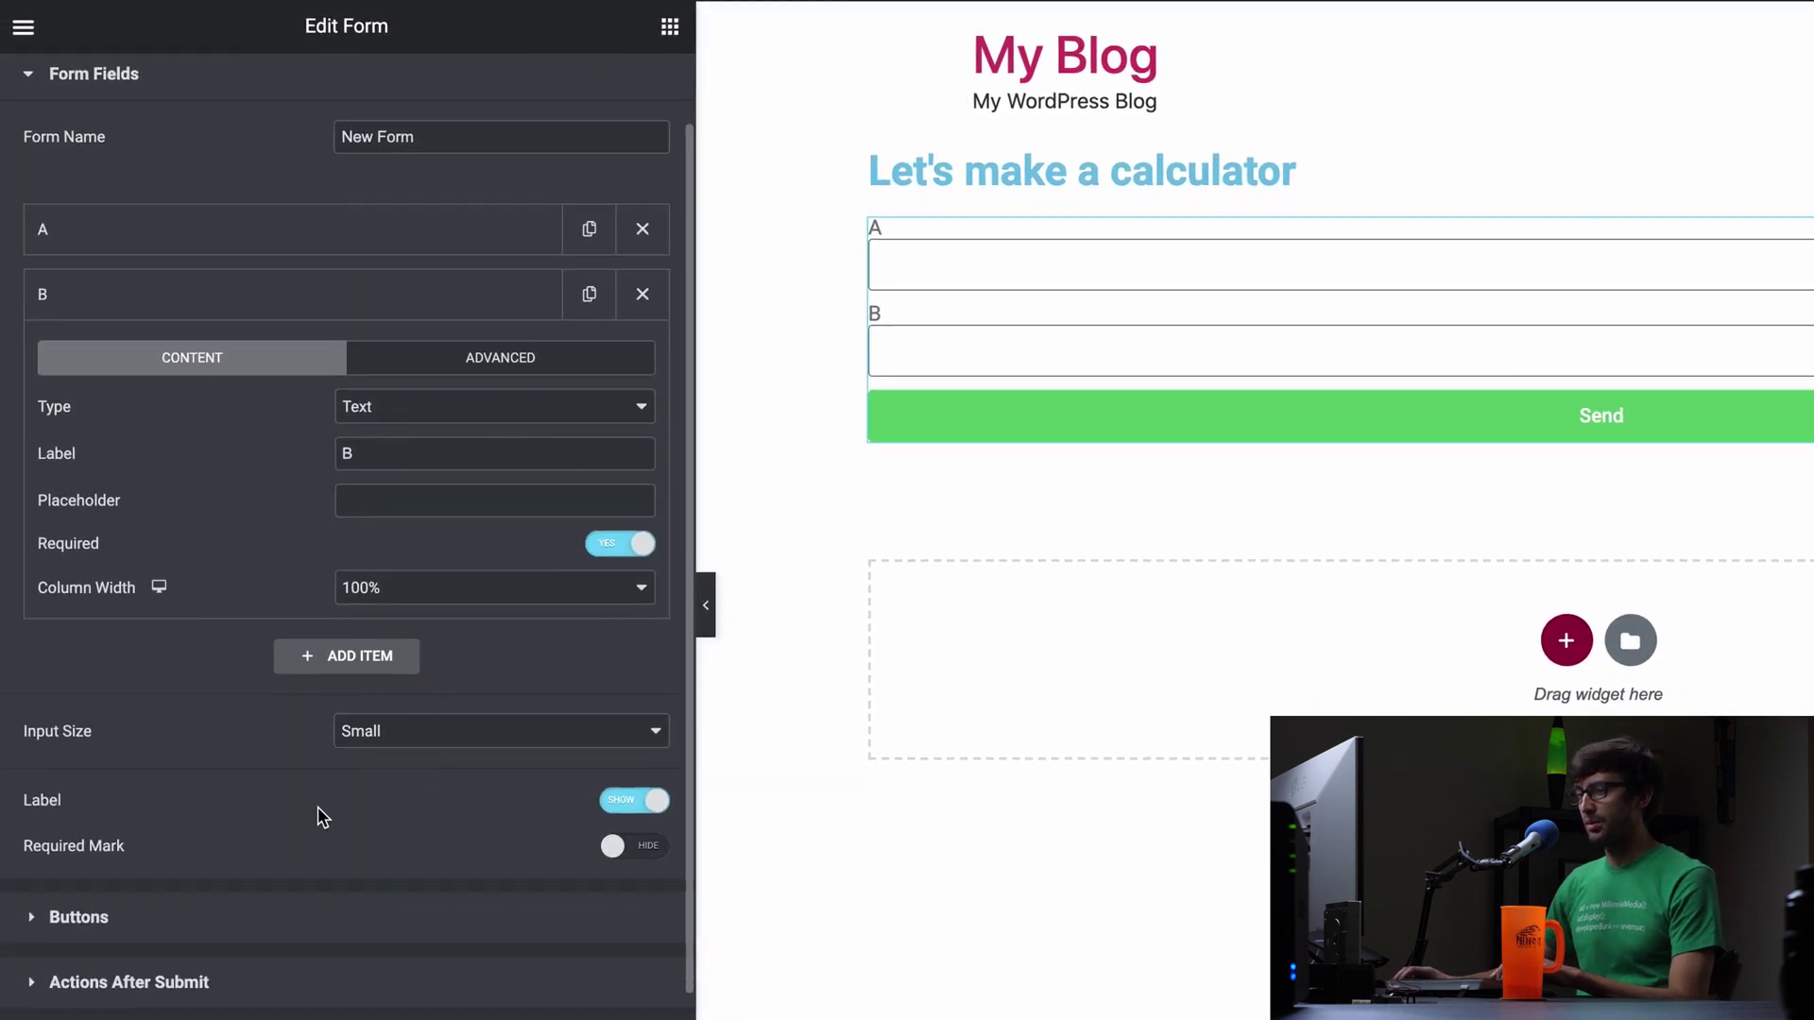
{"action": "left_click", "coordinate": [153, 931]}
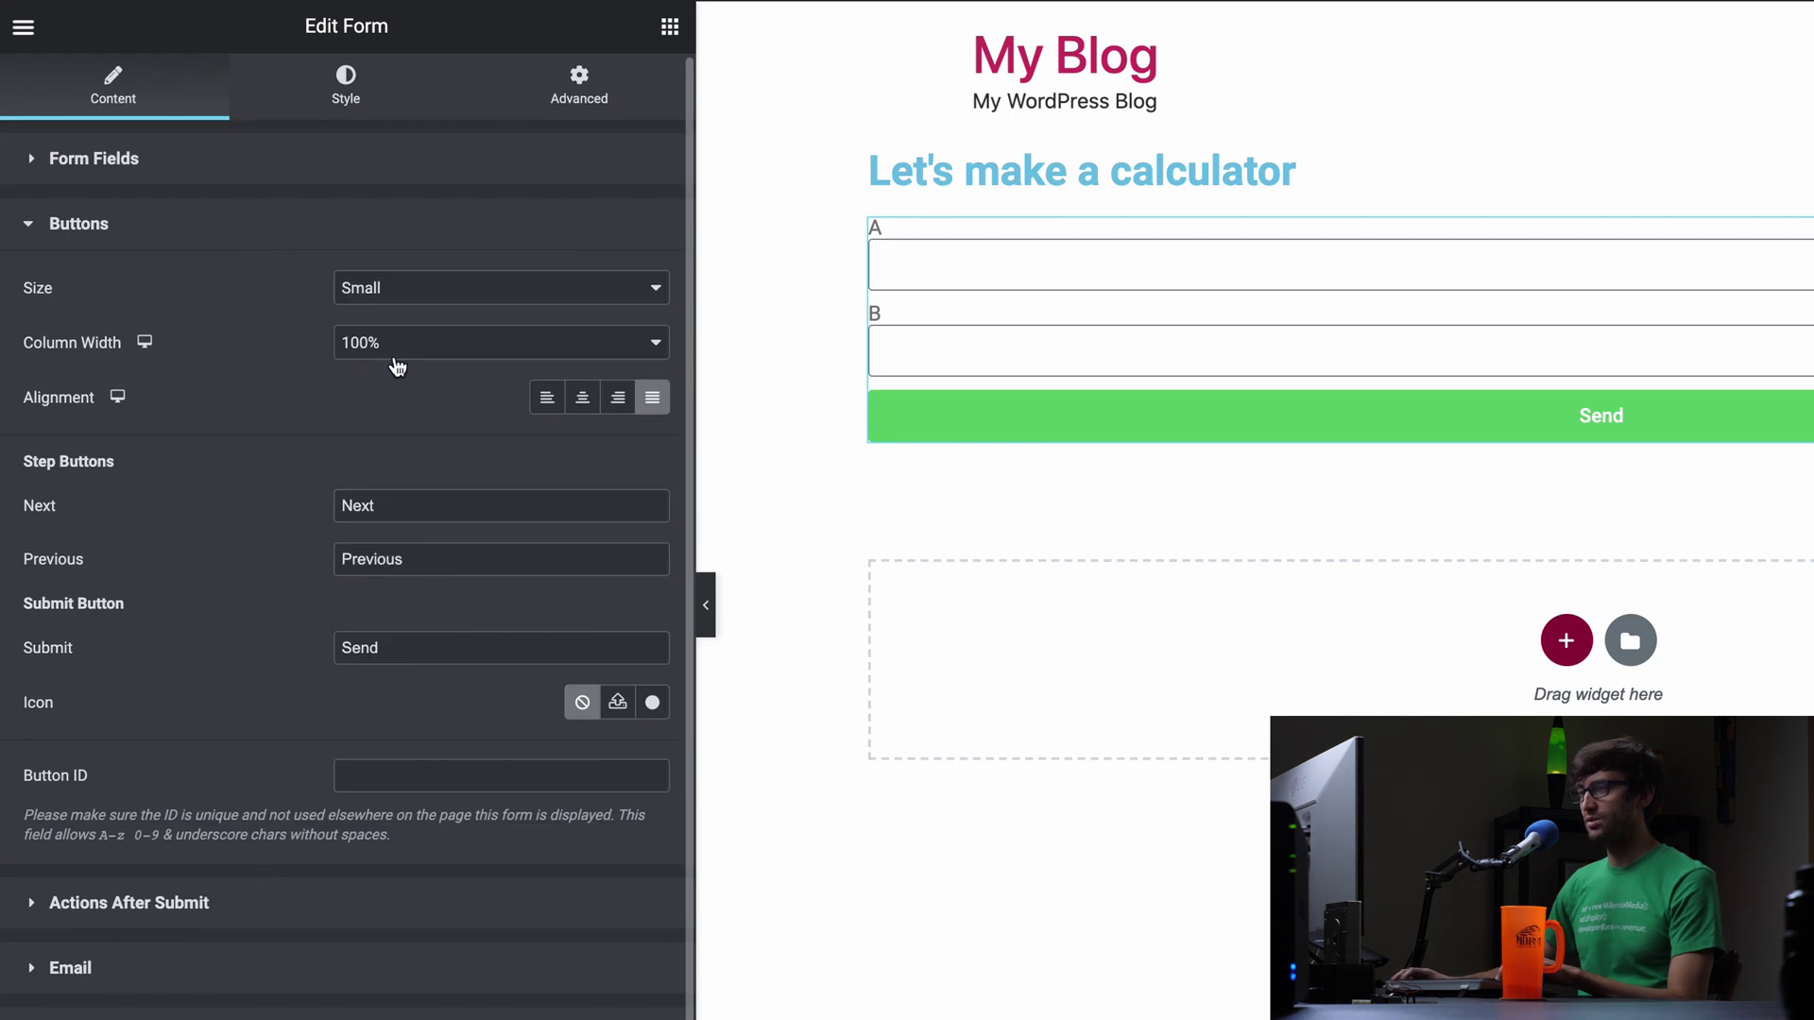
{"action": "double_click", "coordinate": [397, 658]}
{"action": "type", "text": "Add"}
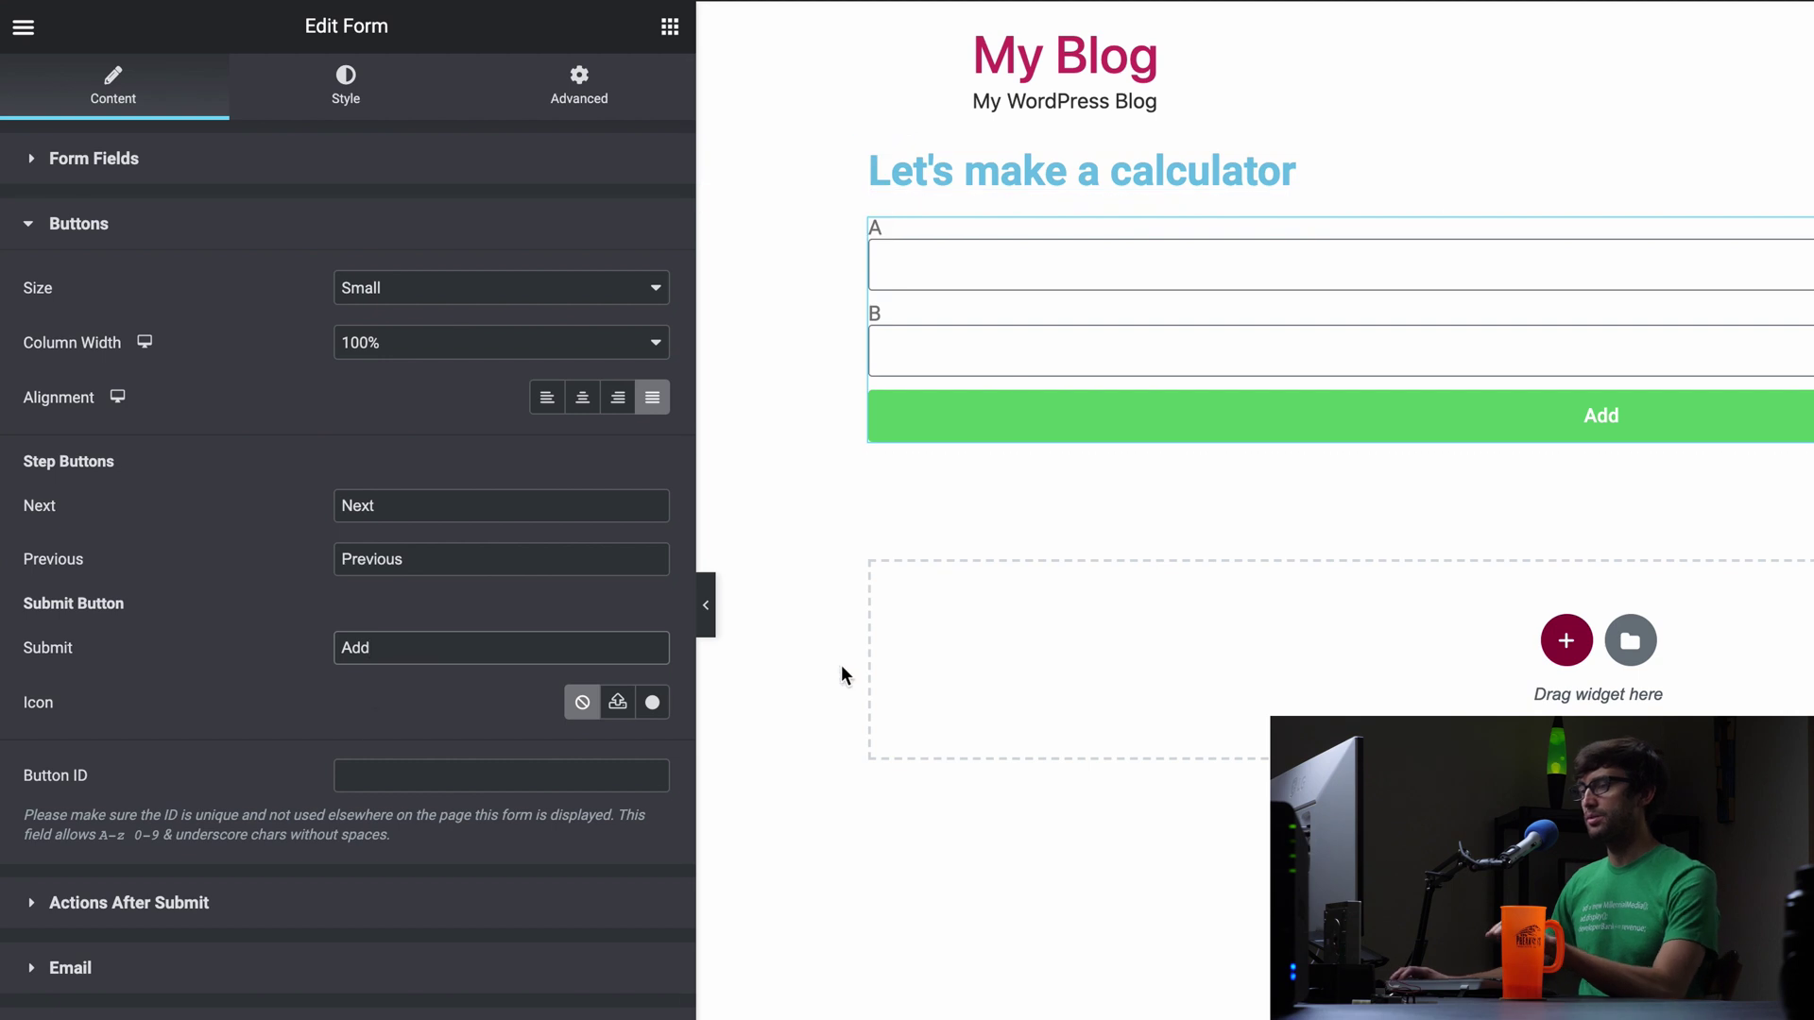
{"action": "scroll", "coordinate": [359, 754], "scroll_direction": "down", "scroll_amount": 1}
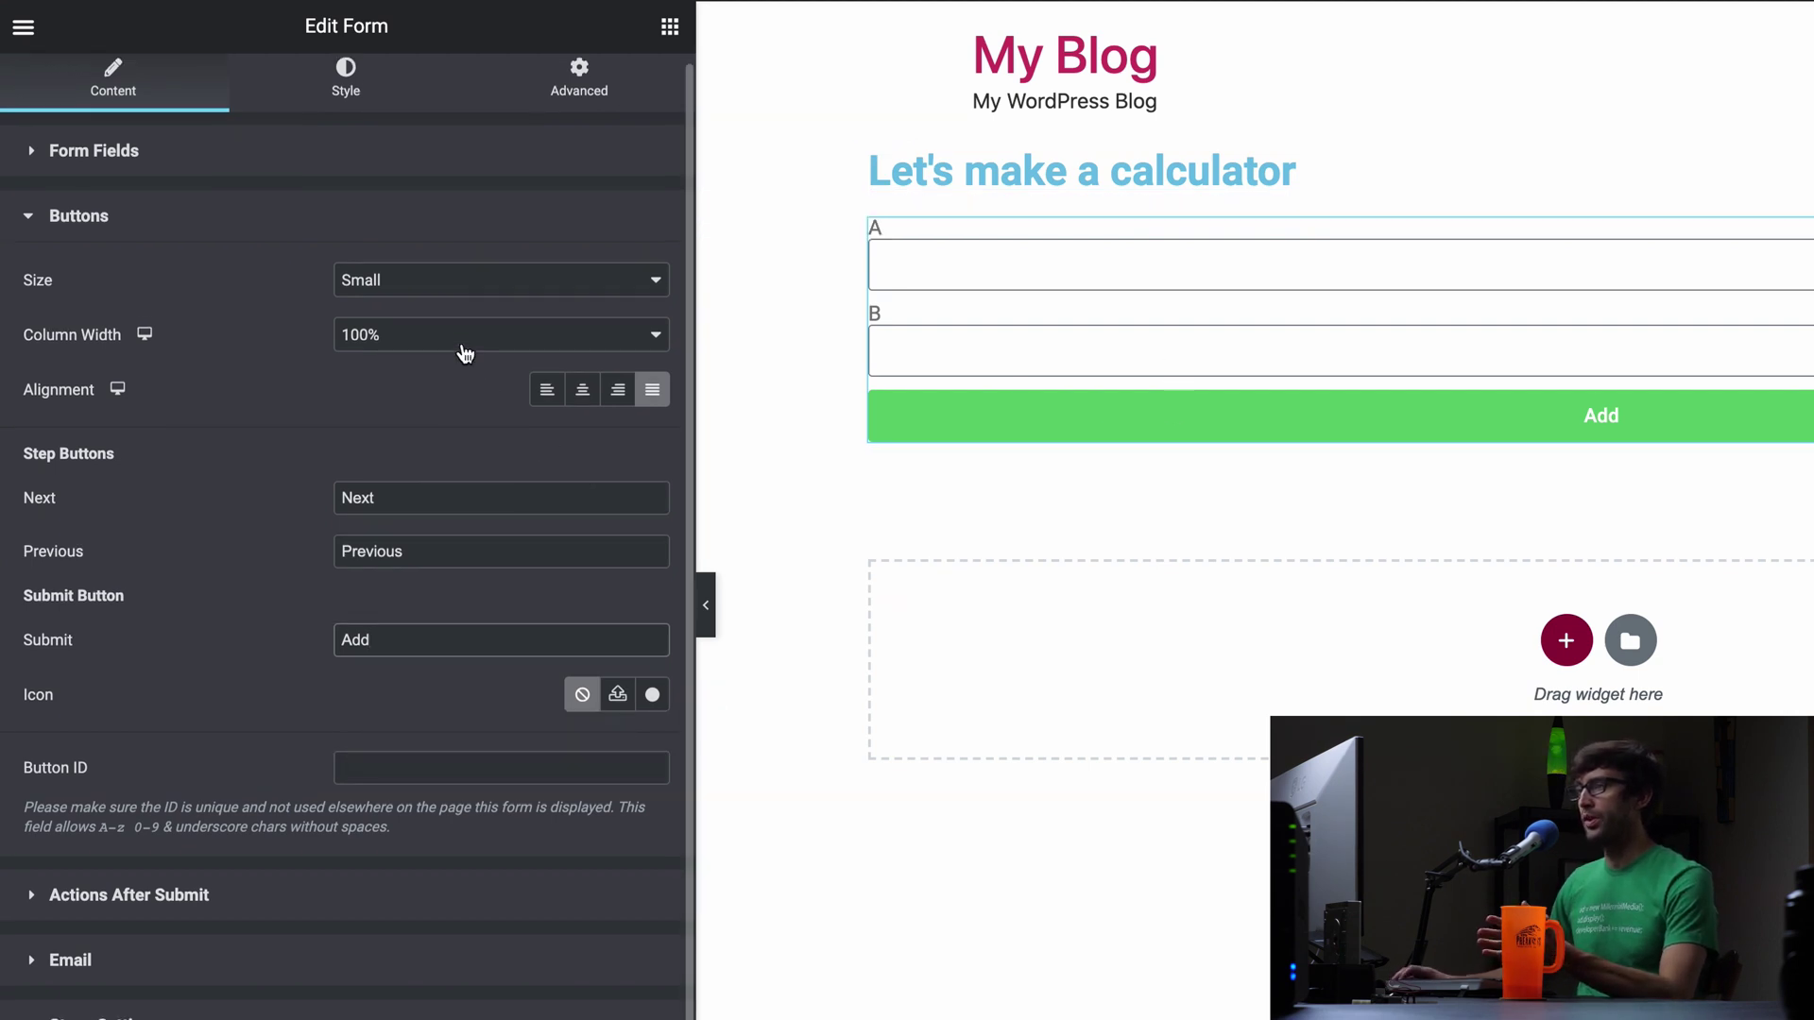
{"action": "scroll", "coordinate": [465, 356], "scroll_direction": "up", "scroll_amount": 1}
{"action": "left_click", "coordinate": [670, 27]}
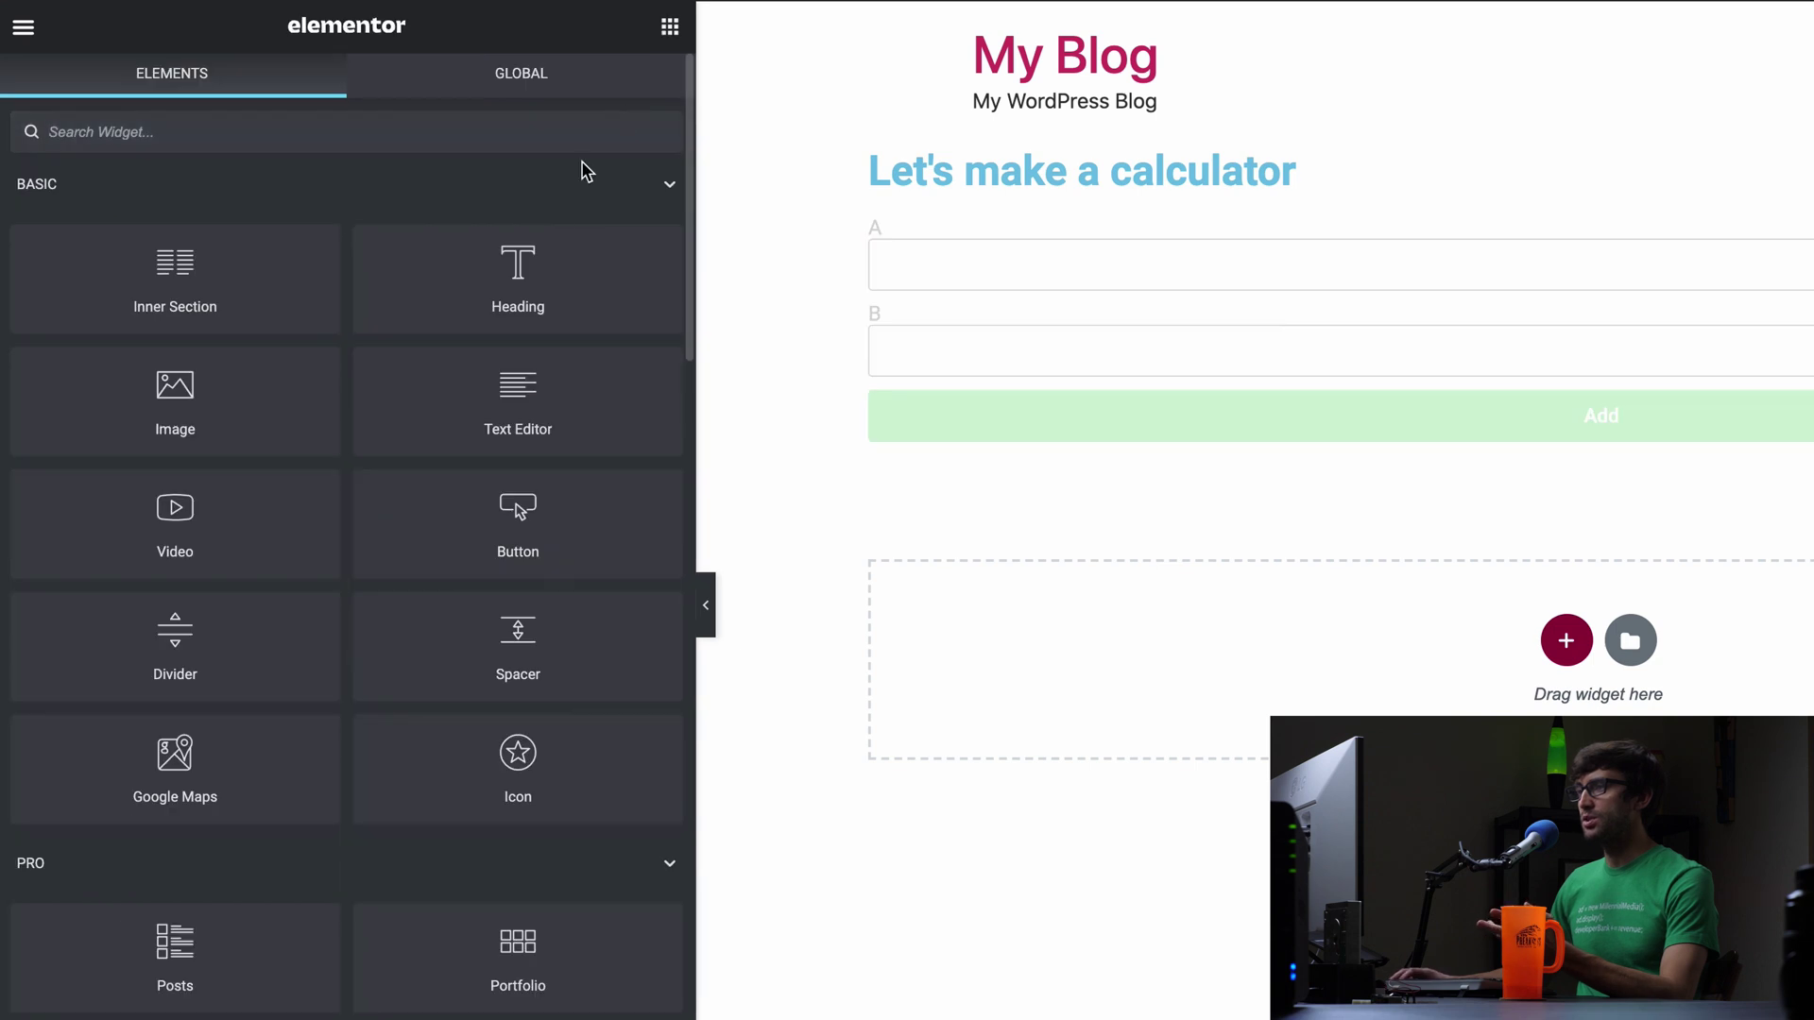
Step: Add an HTML widget below the form containing <h3 id="c">0</h3> and a new line
{"action": "left_click", "coordinate": [359, 117]}
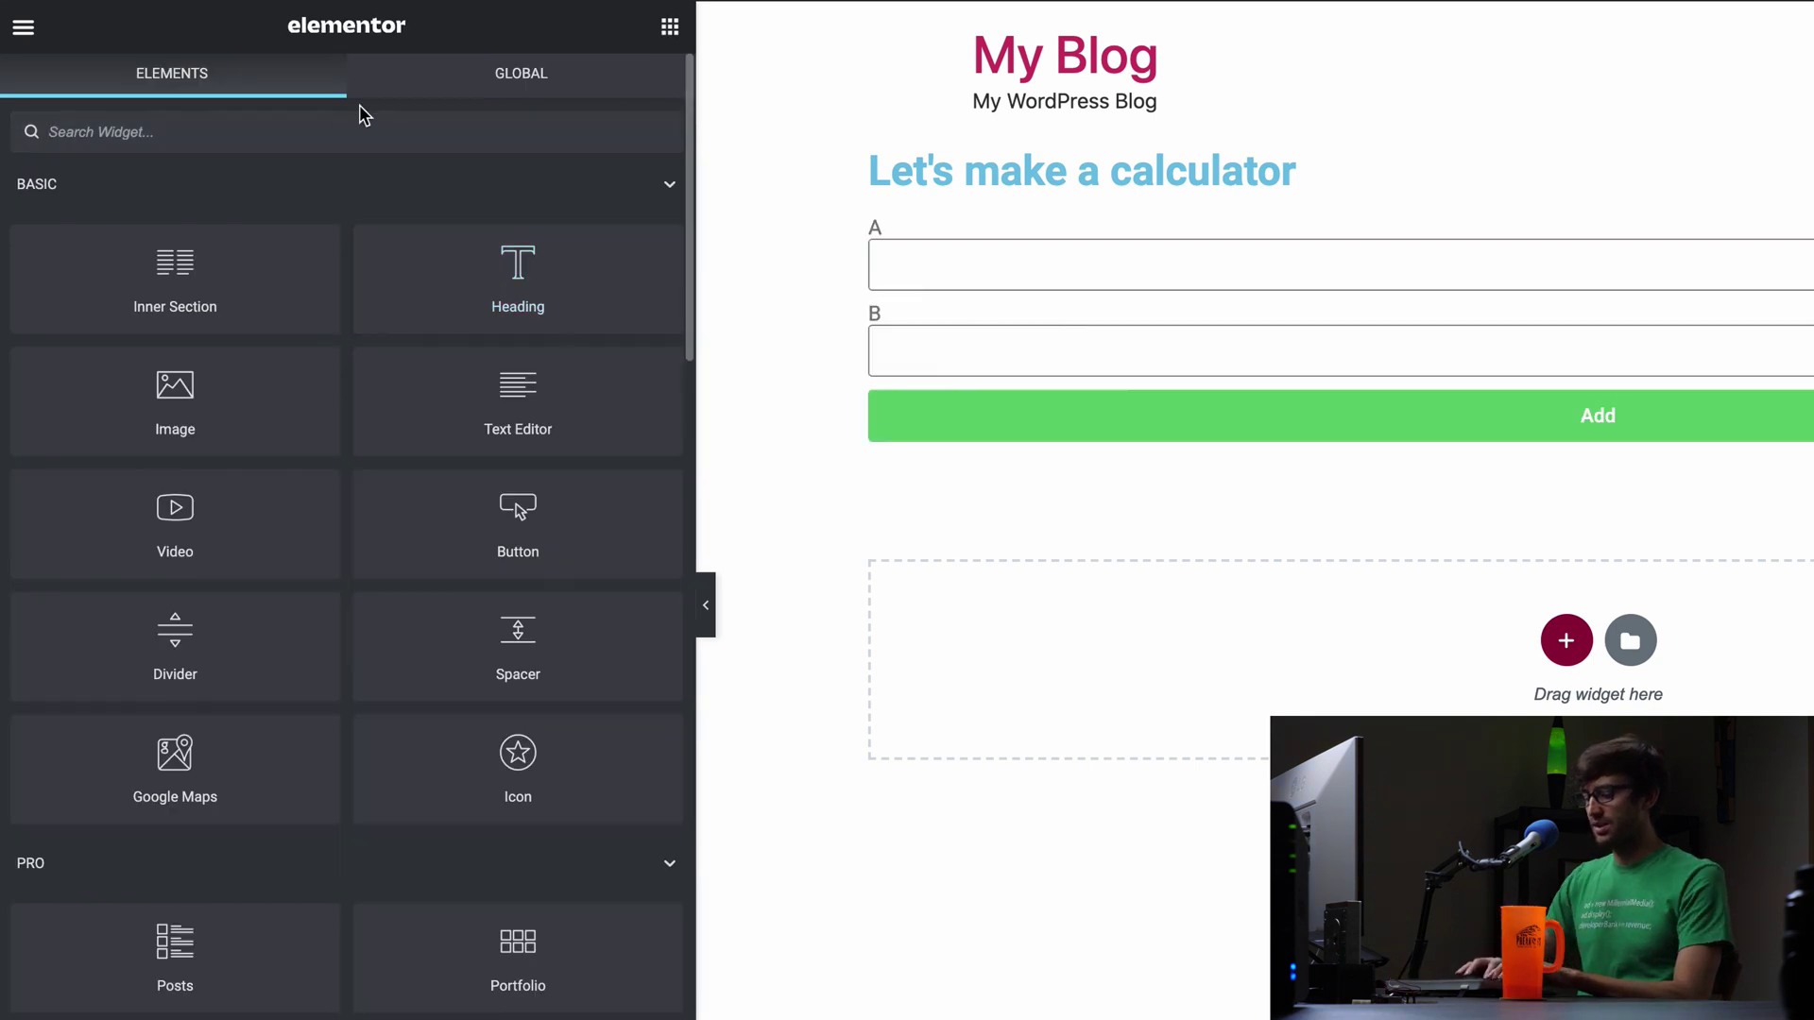
{"action": "type", "text": "html"}
{"action": "left_click_drag", "start_coordinate": [174, 236], "coordinate": [1555, 640]}
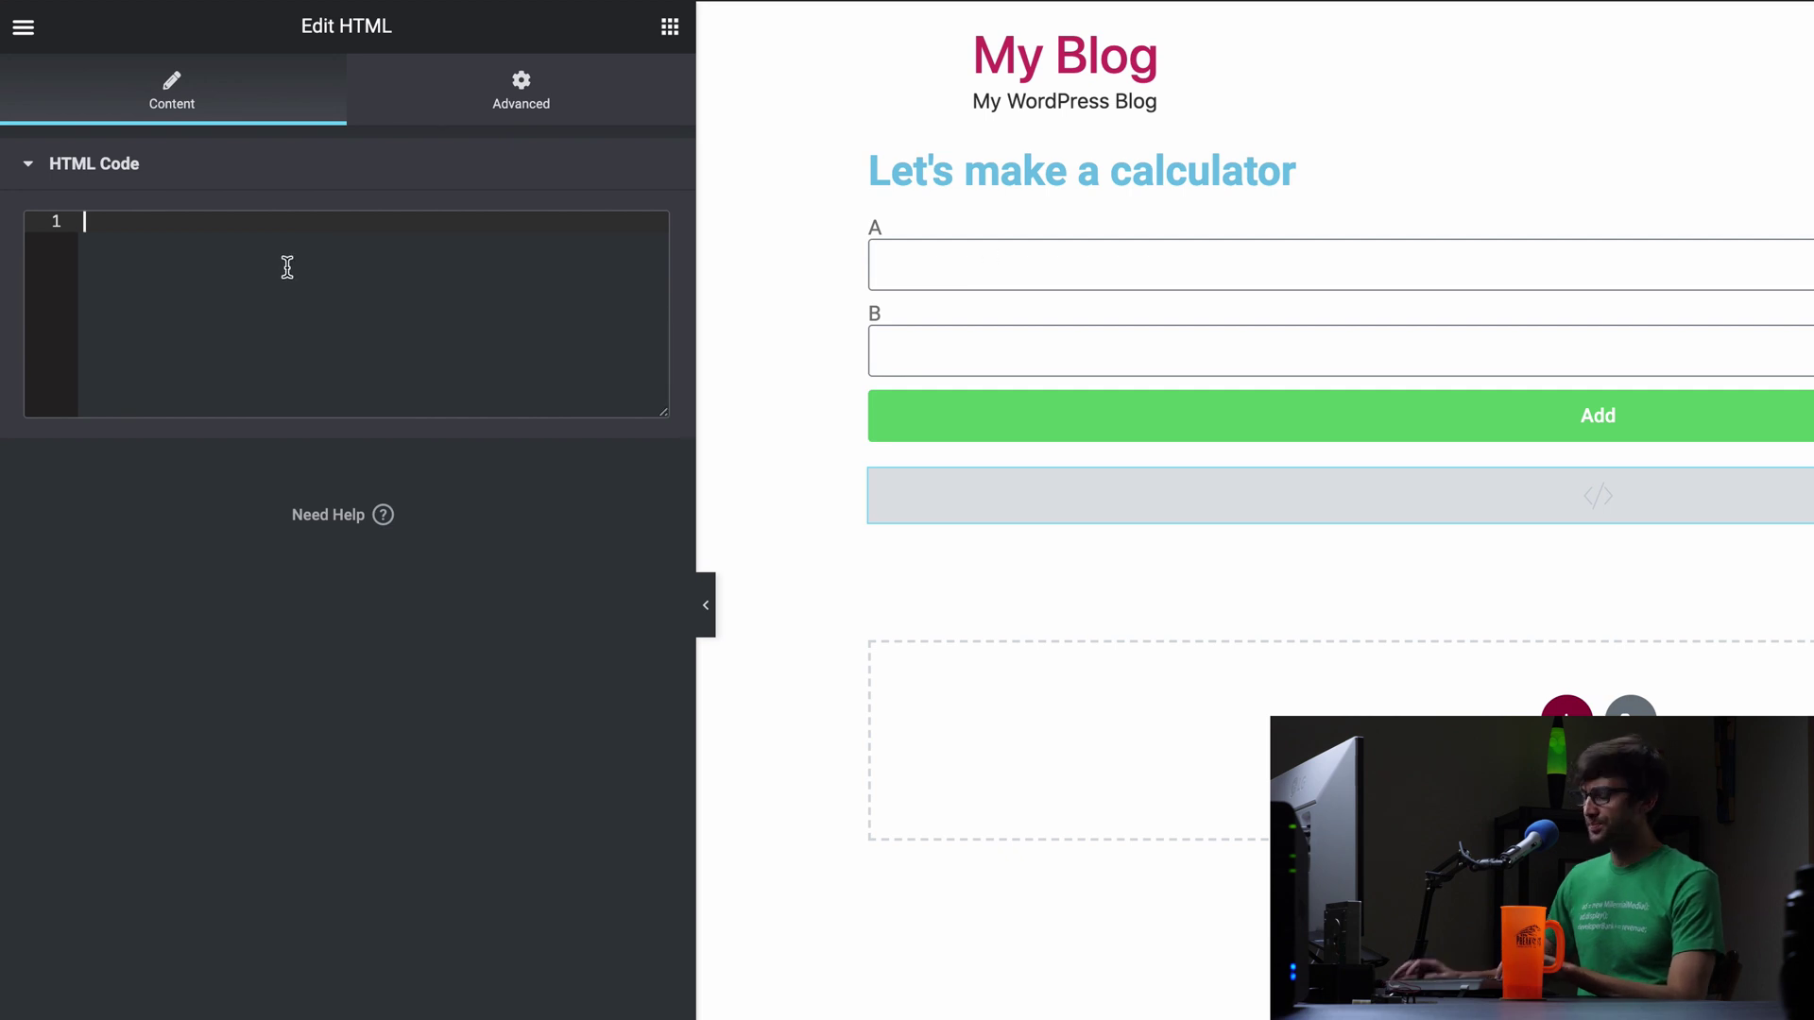
{"action": "type", "text": "<h"}
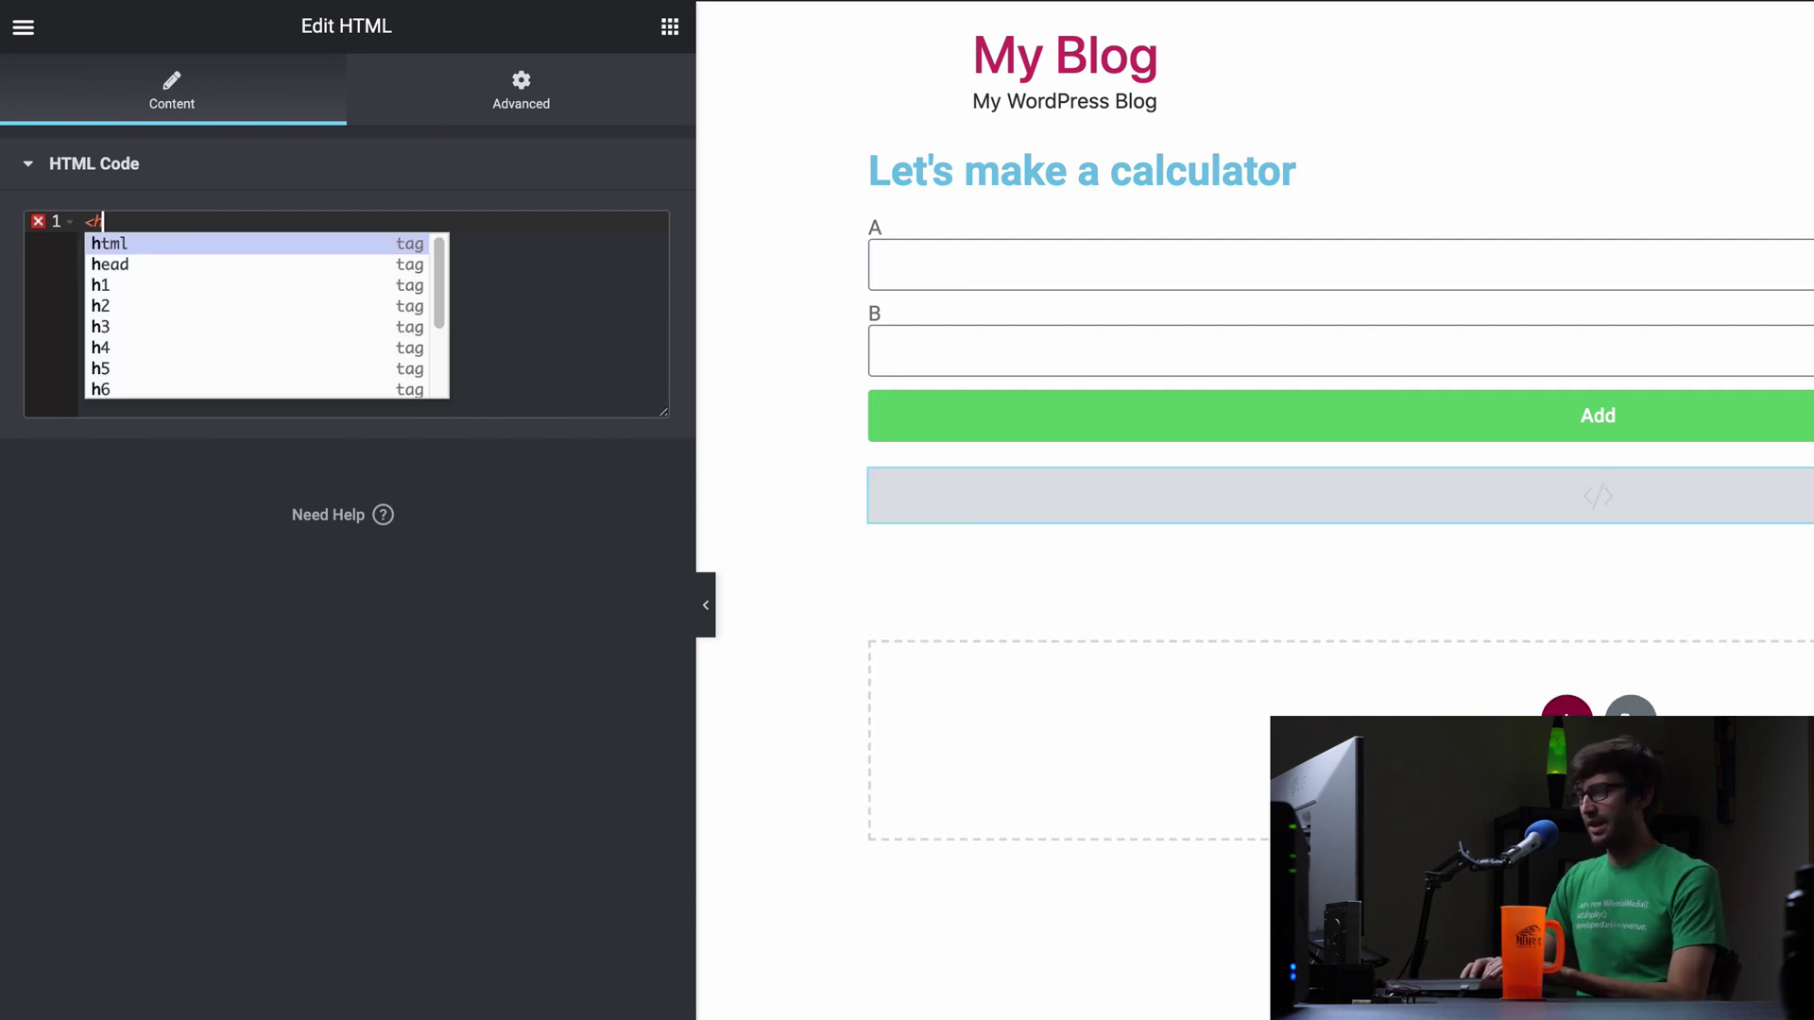
{"action": "type", "text": "3 id"}
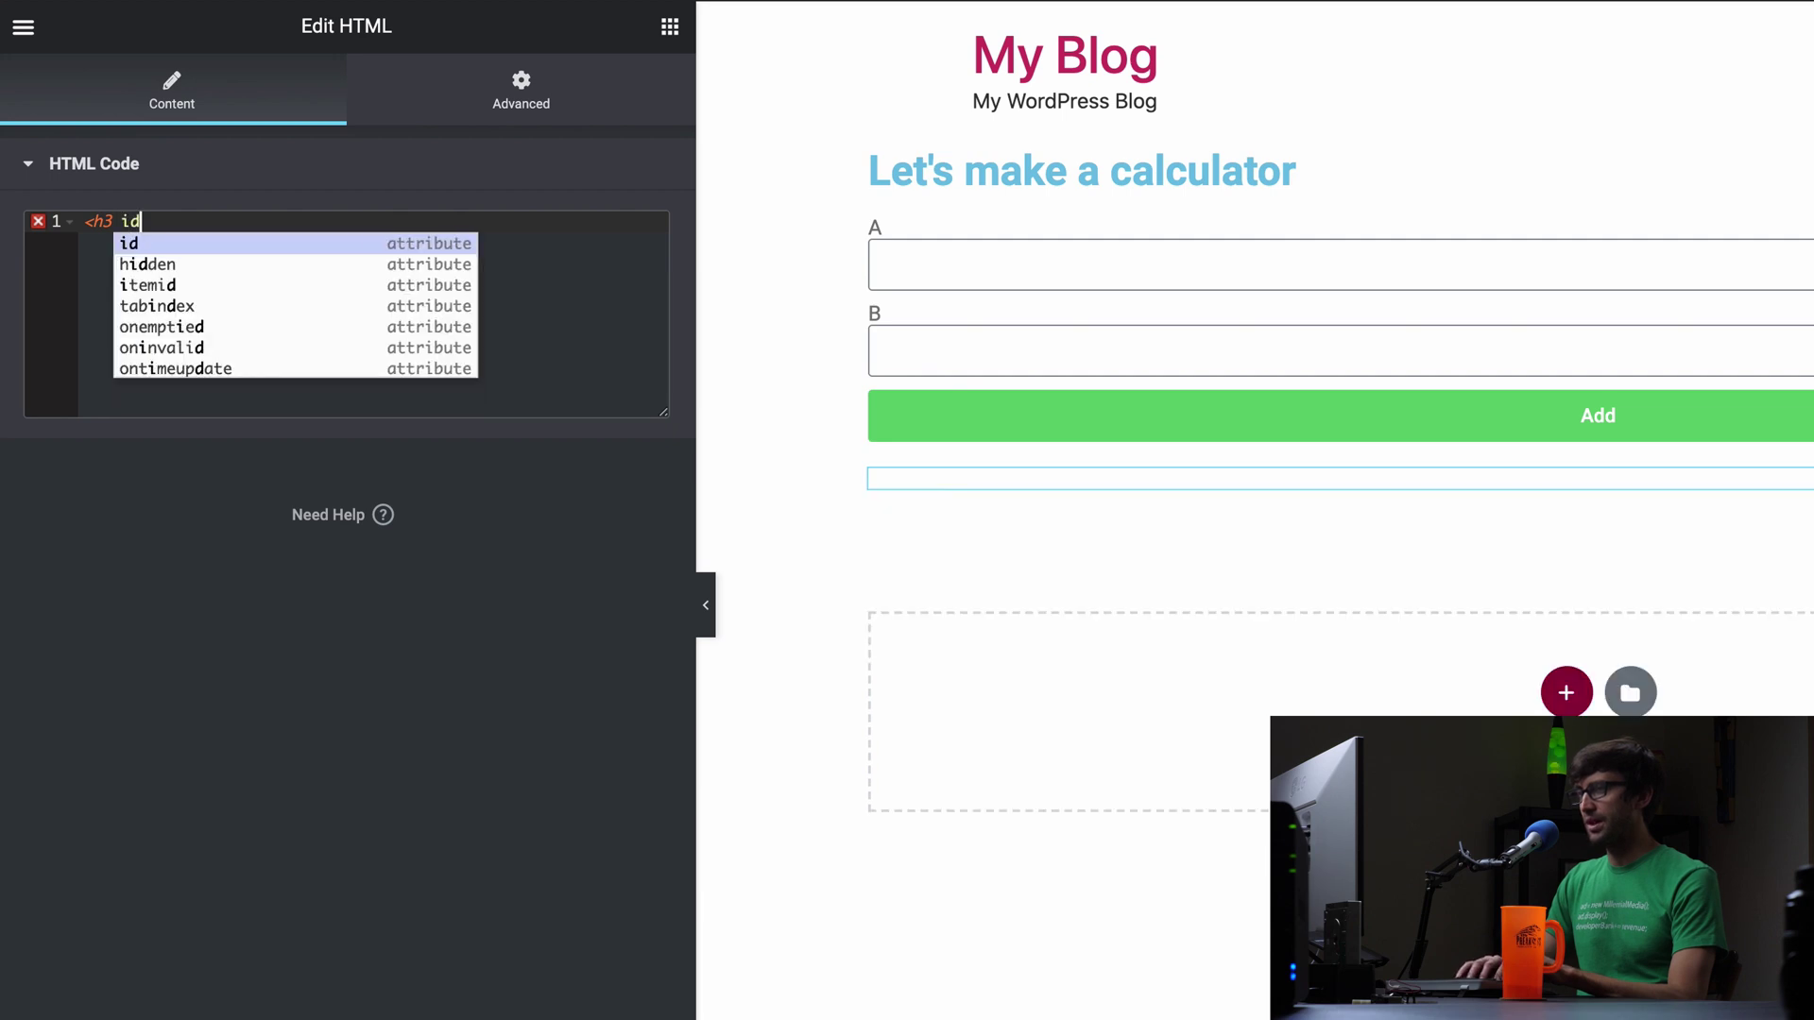
{"action": "type", "text": "=\"answer"}
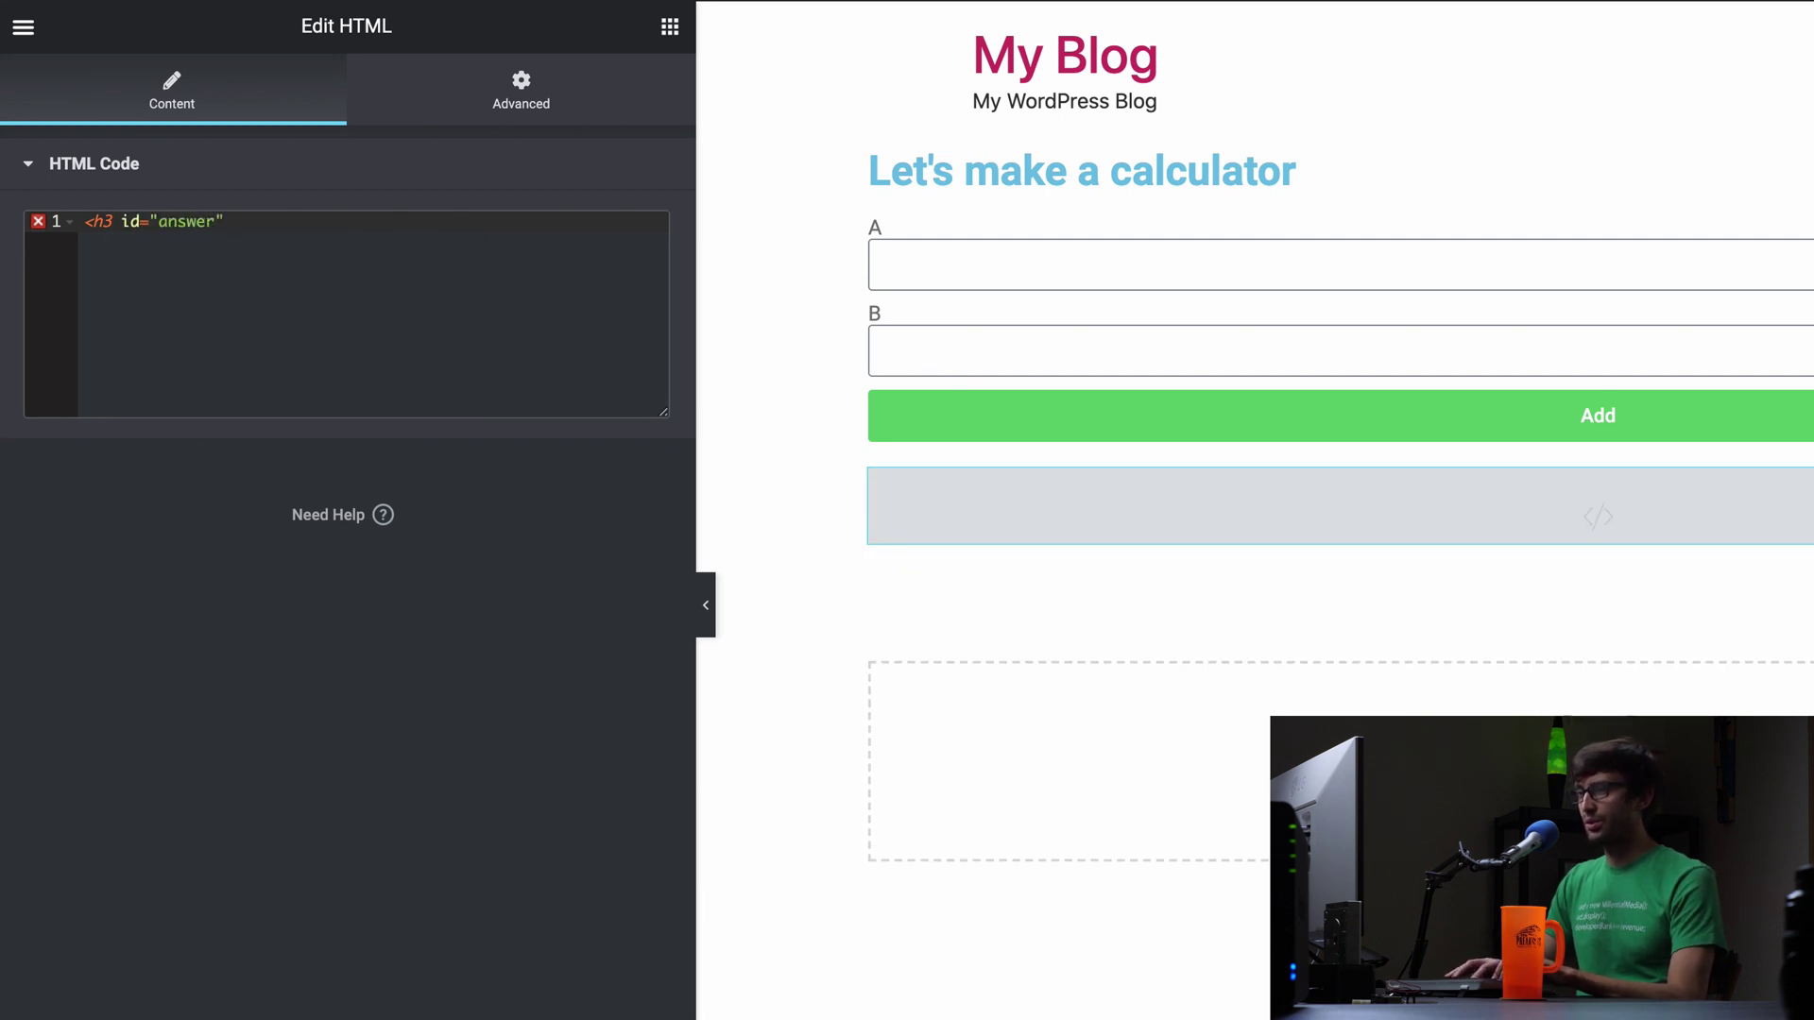
{"action": "key", "text": "BackSpace"}
{"action": "key", "text": "BackSpace"}
{"action": "key", "text": "BackSpace"}
{"action": "key", "text": "BackSpace"}
{"action": "key", "text": "BackSpace"}
{"action": "key", "text": "BackSpace"}
{"action": "type", "text": "c\""}
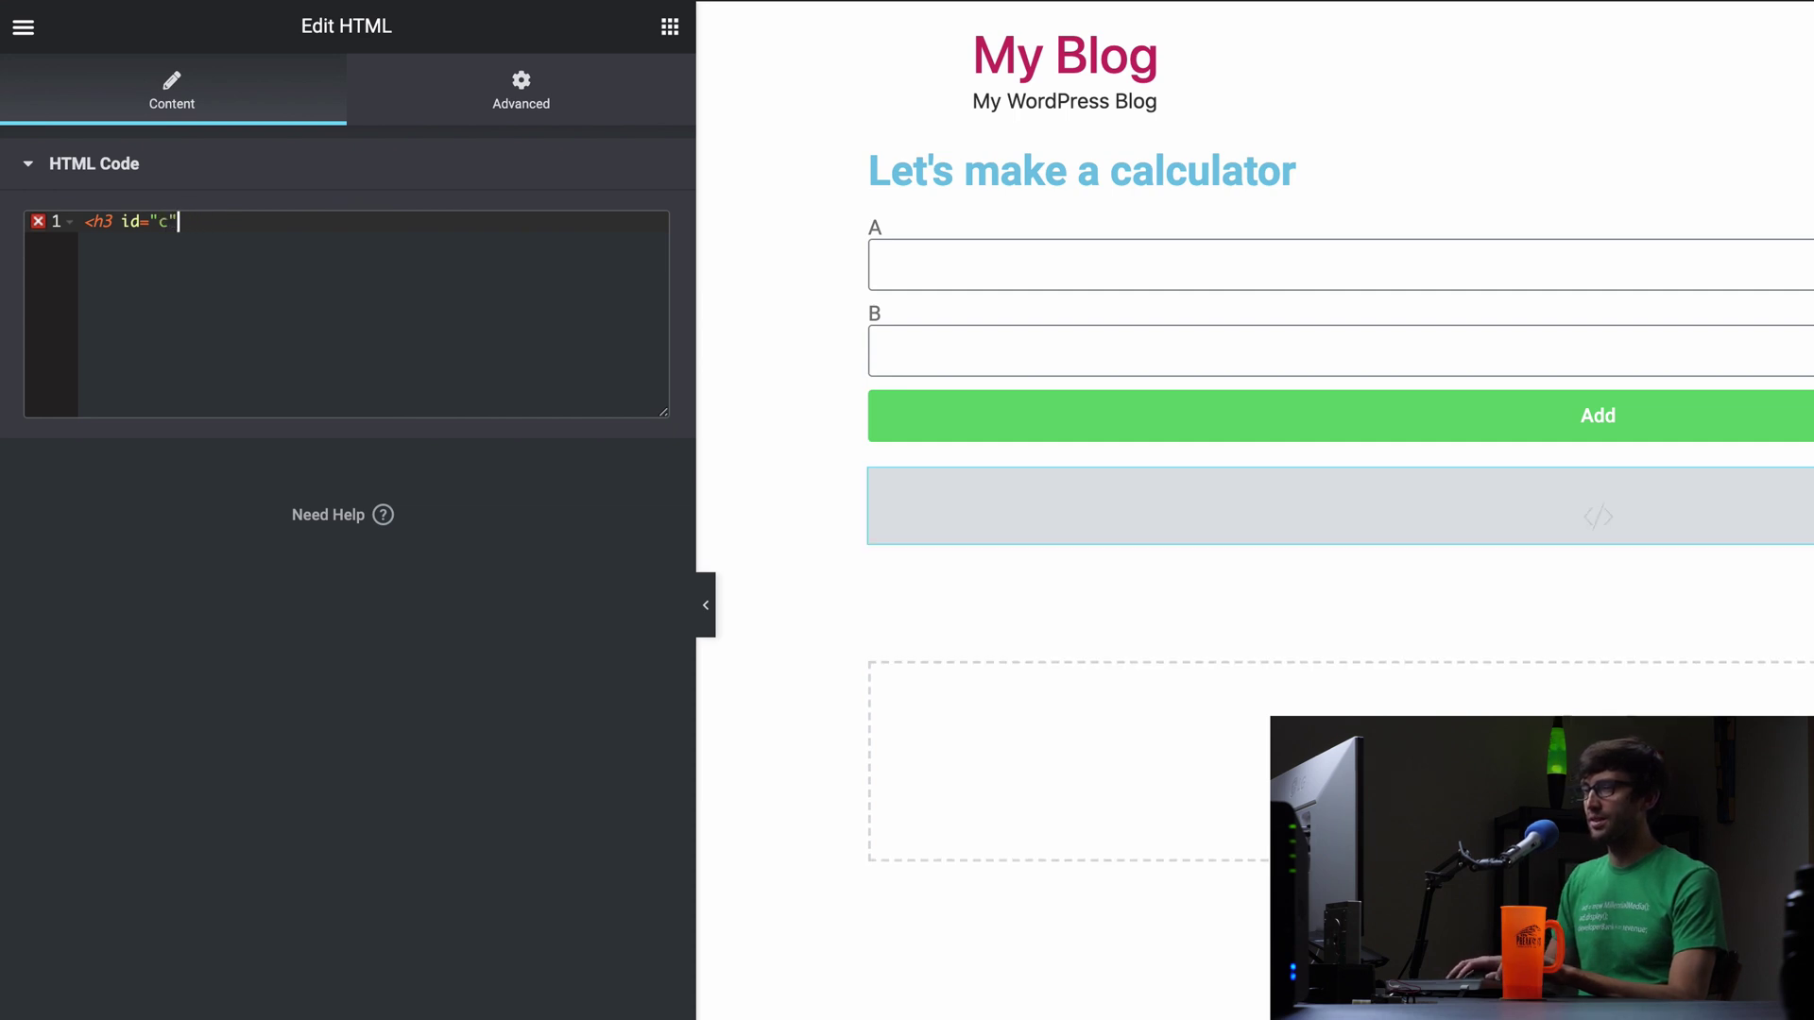
{"action": "type", "text": "></h3>"}
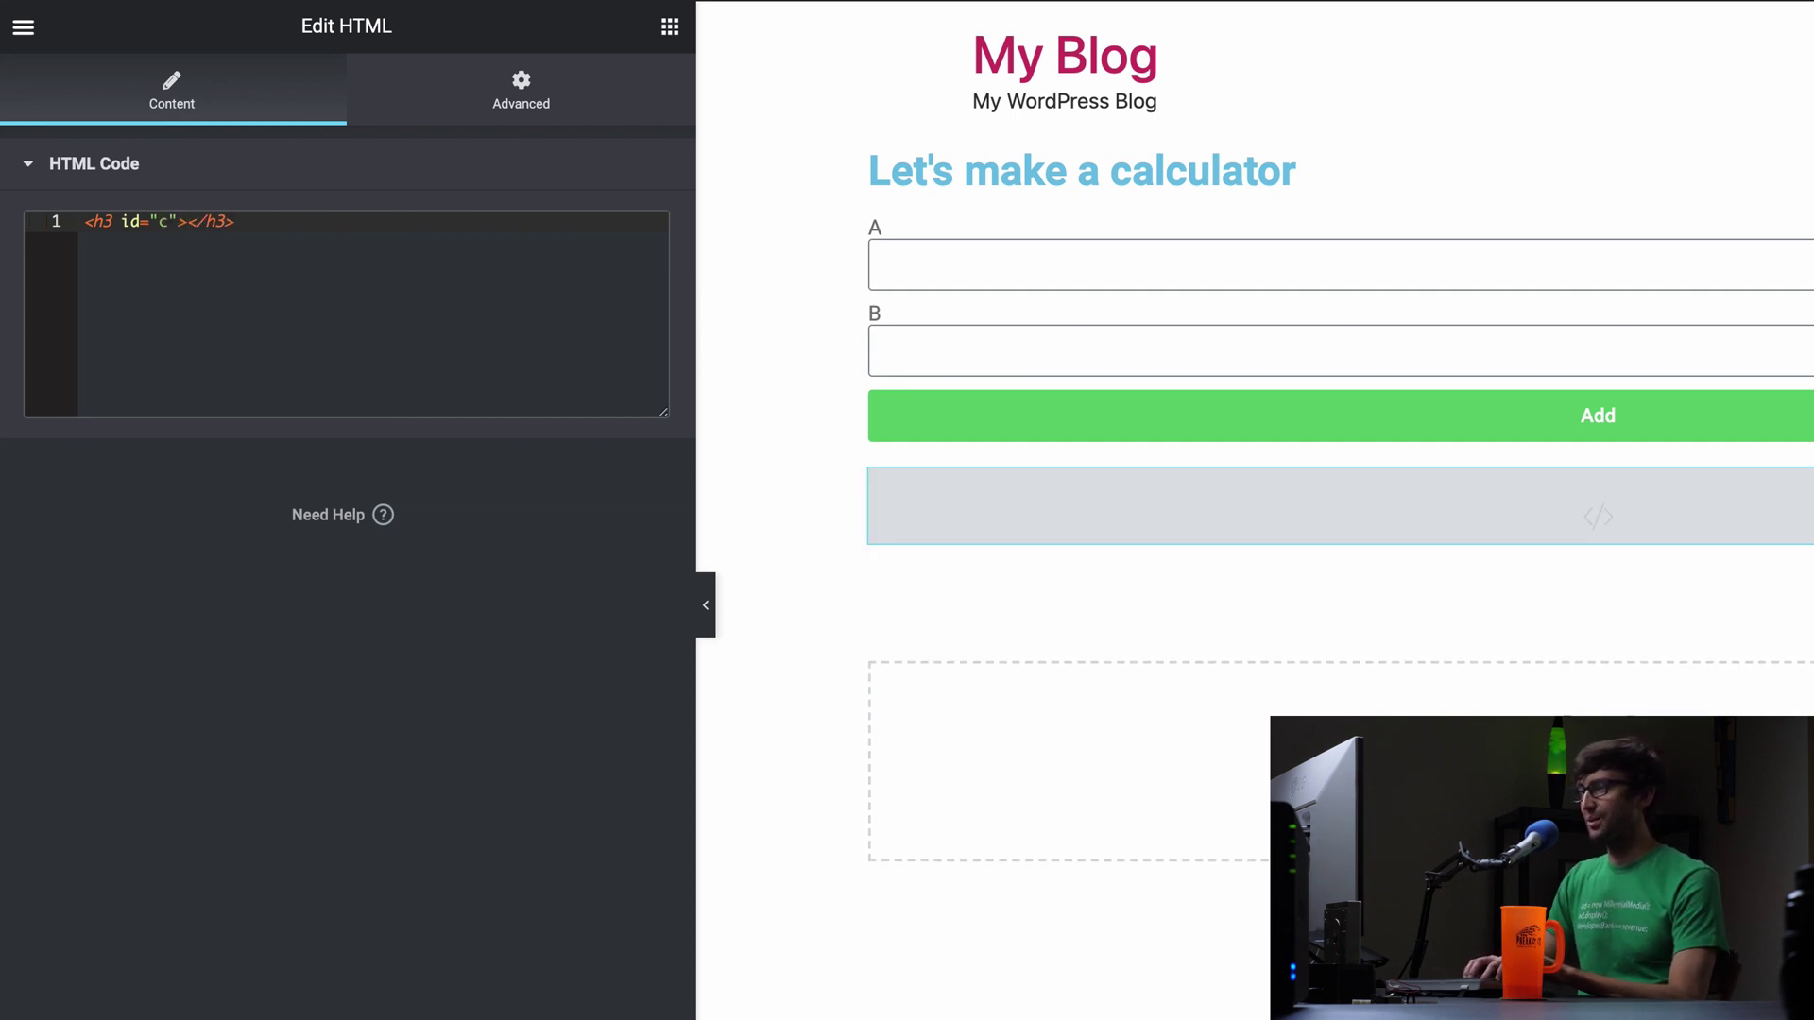
{"action": "type", "text": "0"}
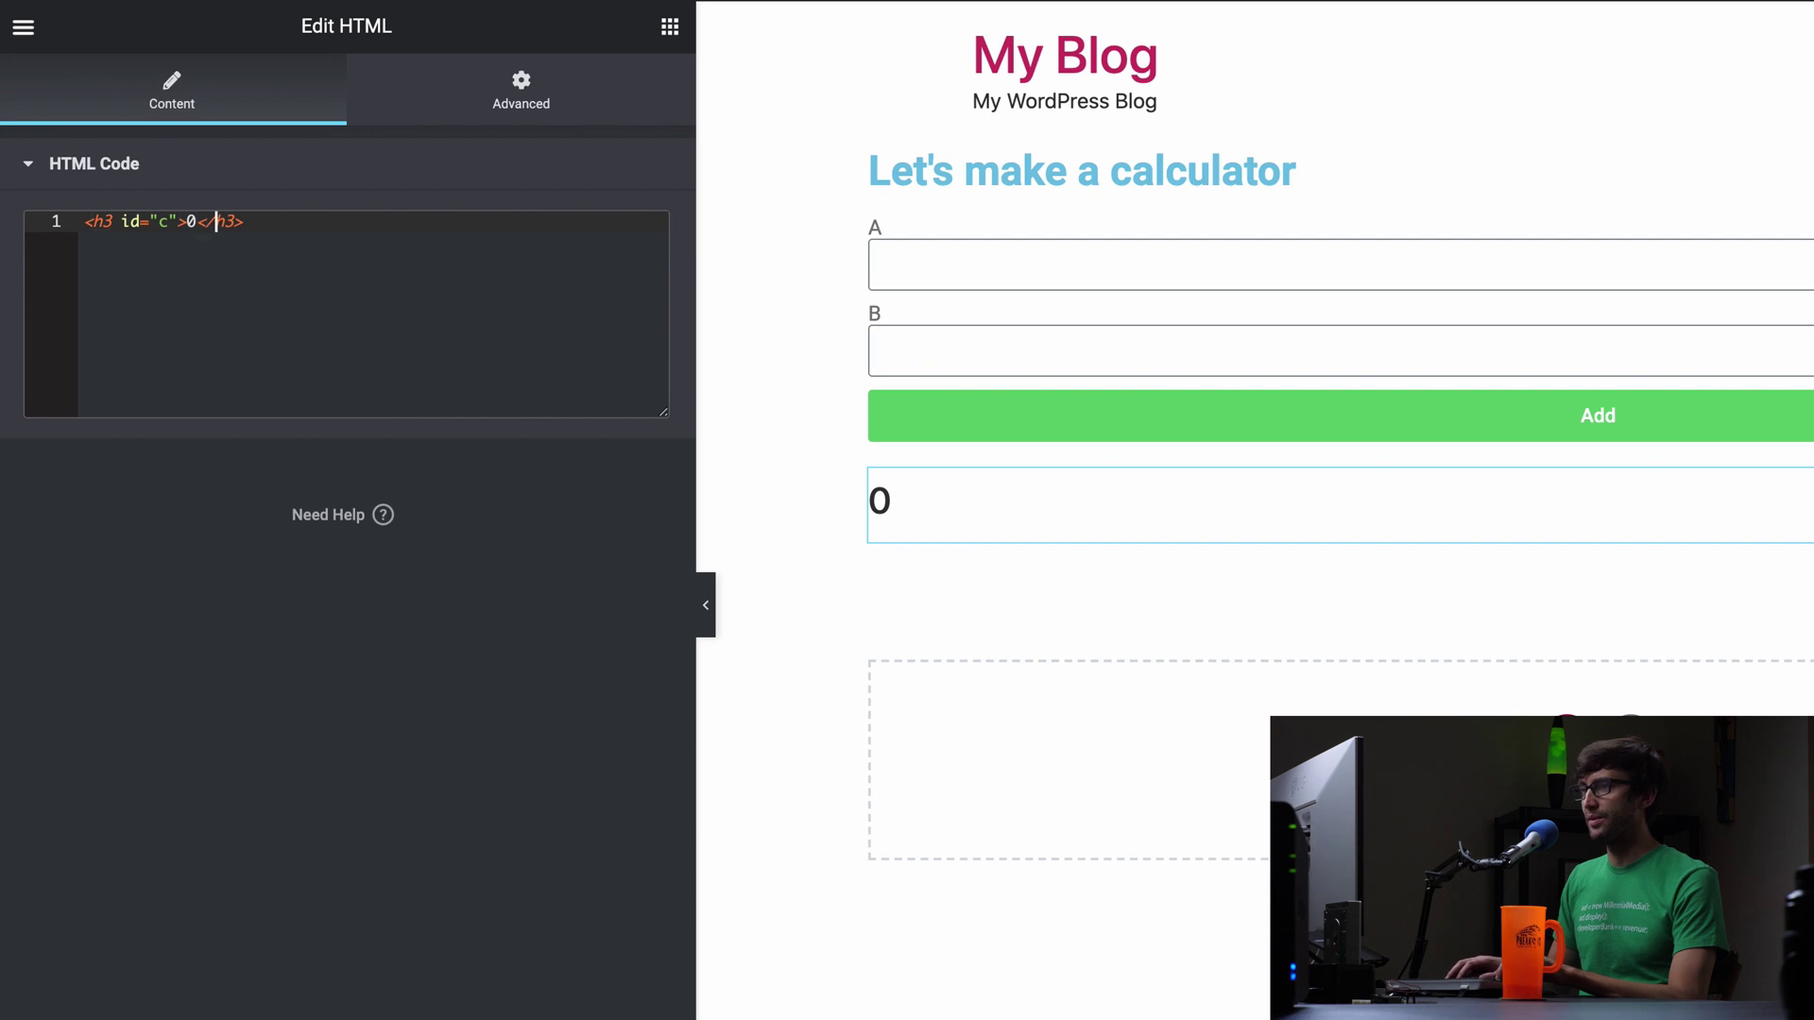
{"action": "key", "text": "Return"}
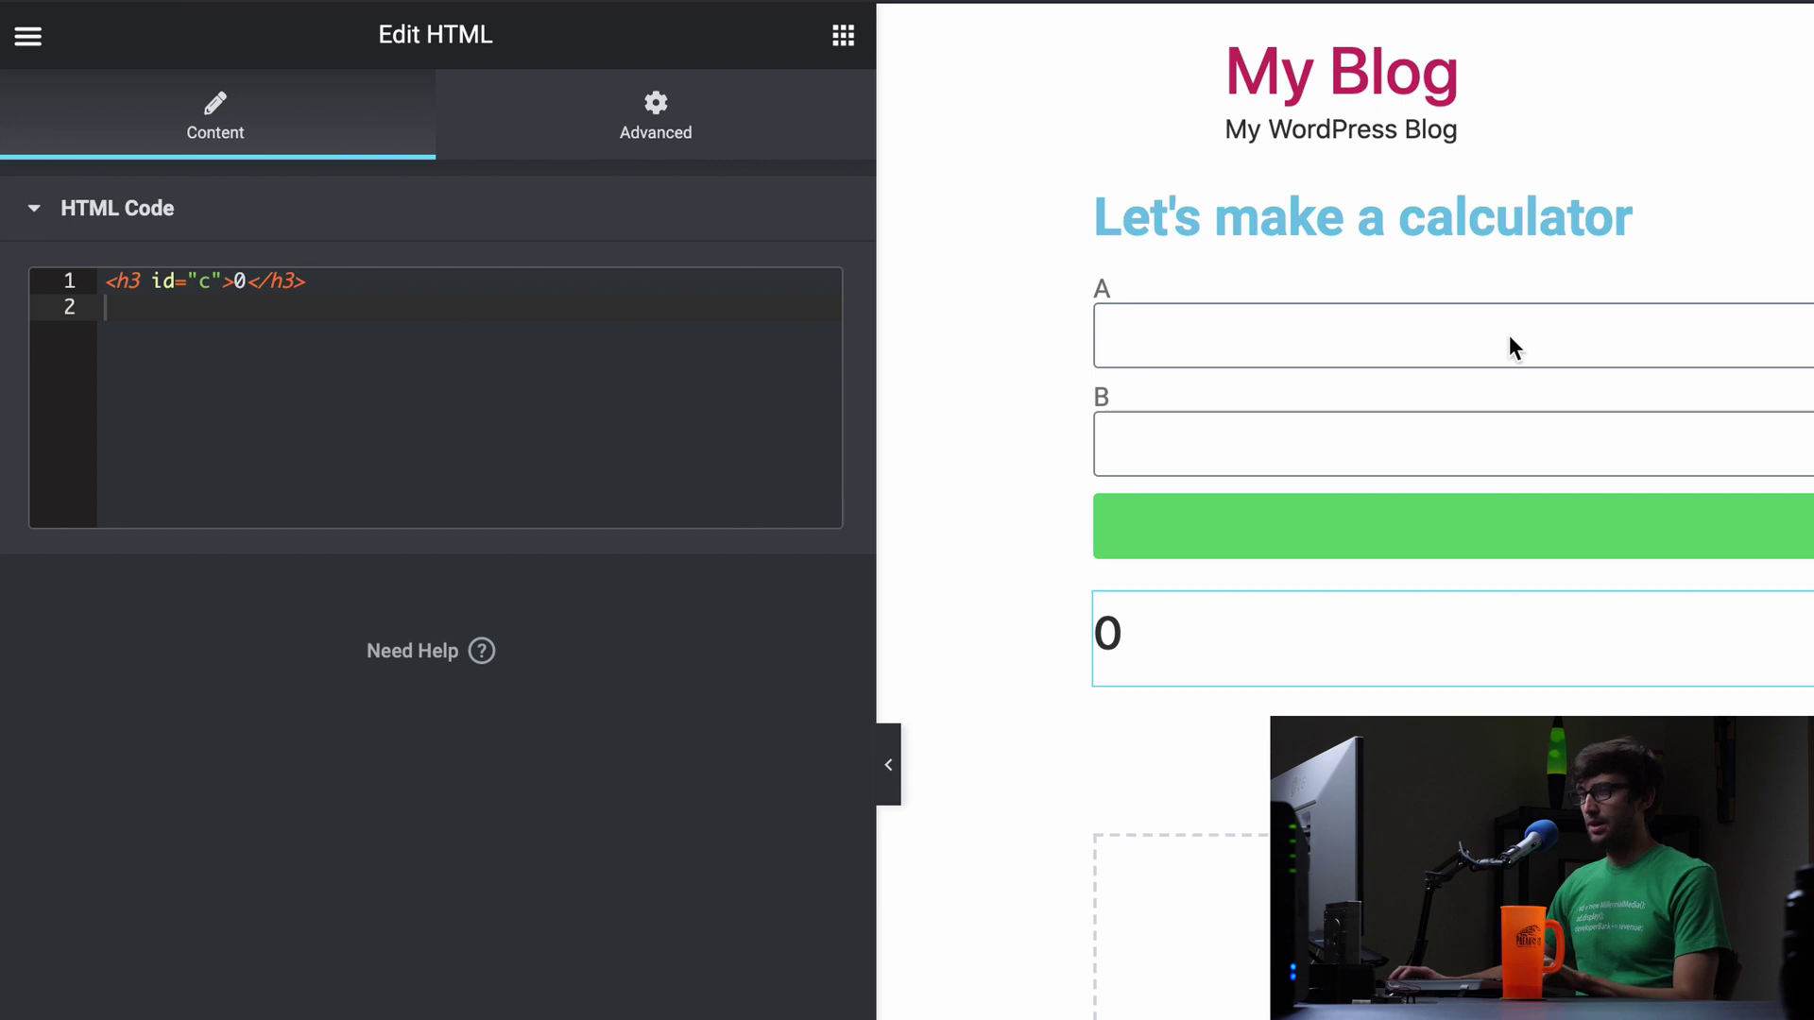
Step: Paste the URLSearchParams script below the h3 and go over its query-string line
{"action": "type", "text": "<script>     const queryString = window.location.search;     const urlParams = new URLSearchParams(queryString);     a = parseInt(urlParams.get('a'));     b = parseInt(urlParams.get('b'));     c = a + b;     document.getElementById(\"c\").innerHTML = c; </script>"}
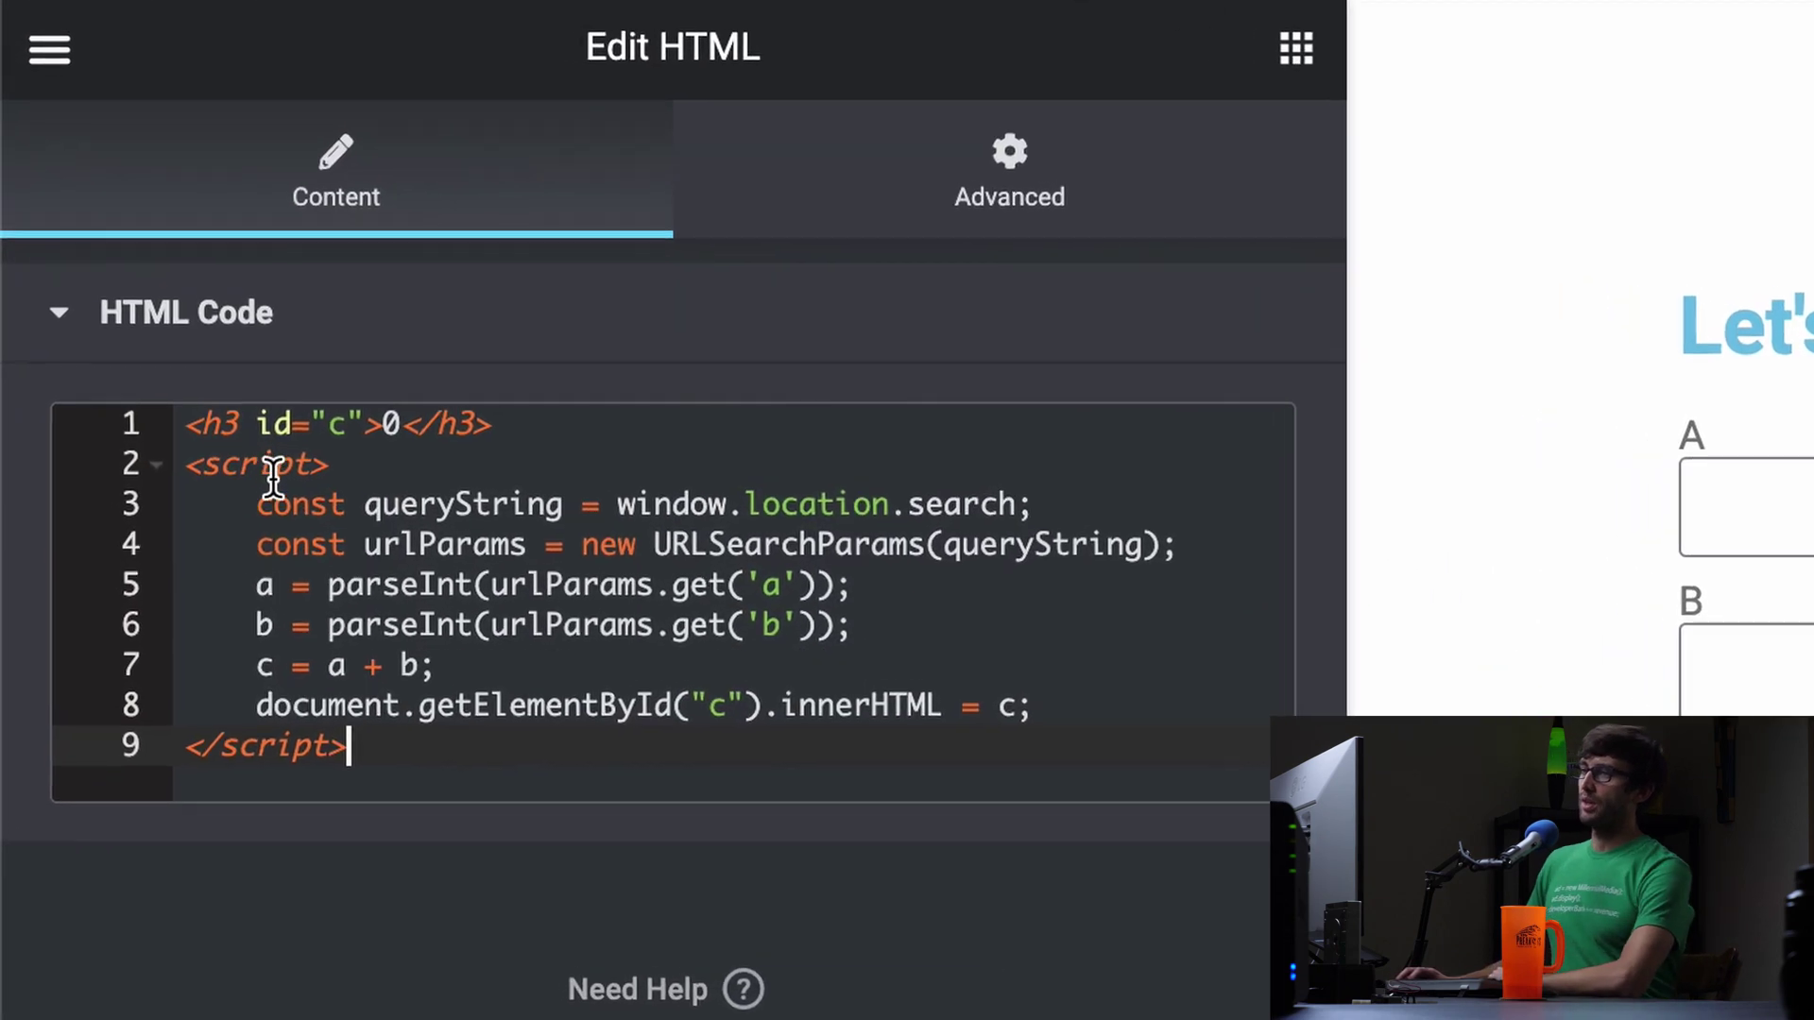
{"action": "left_click", "coordinate": [129, 352]}
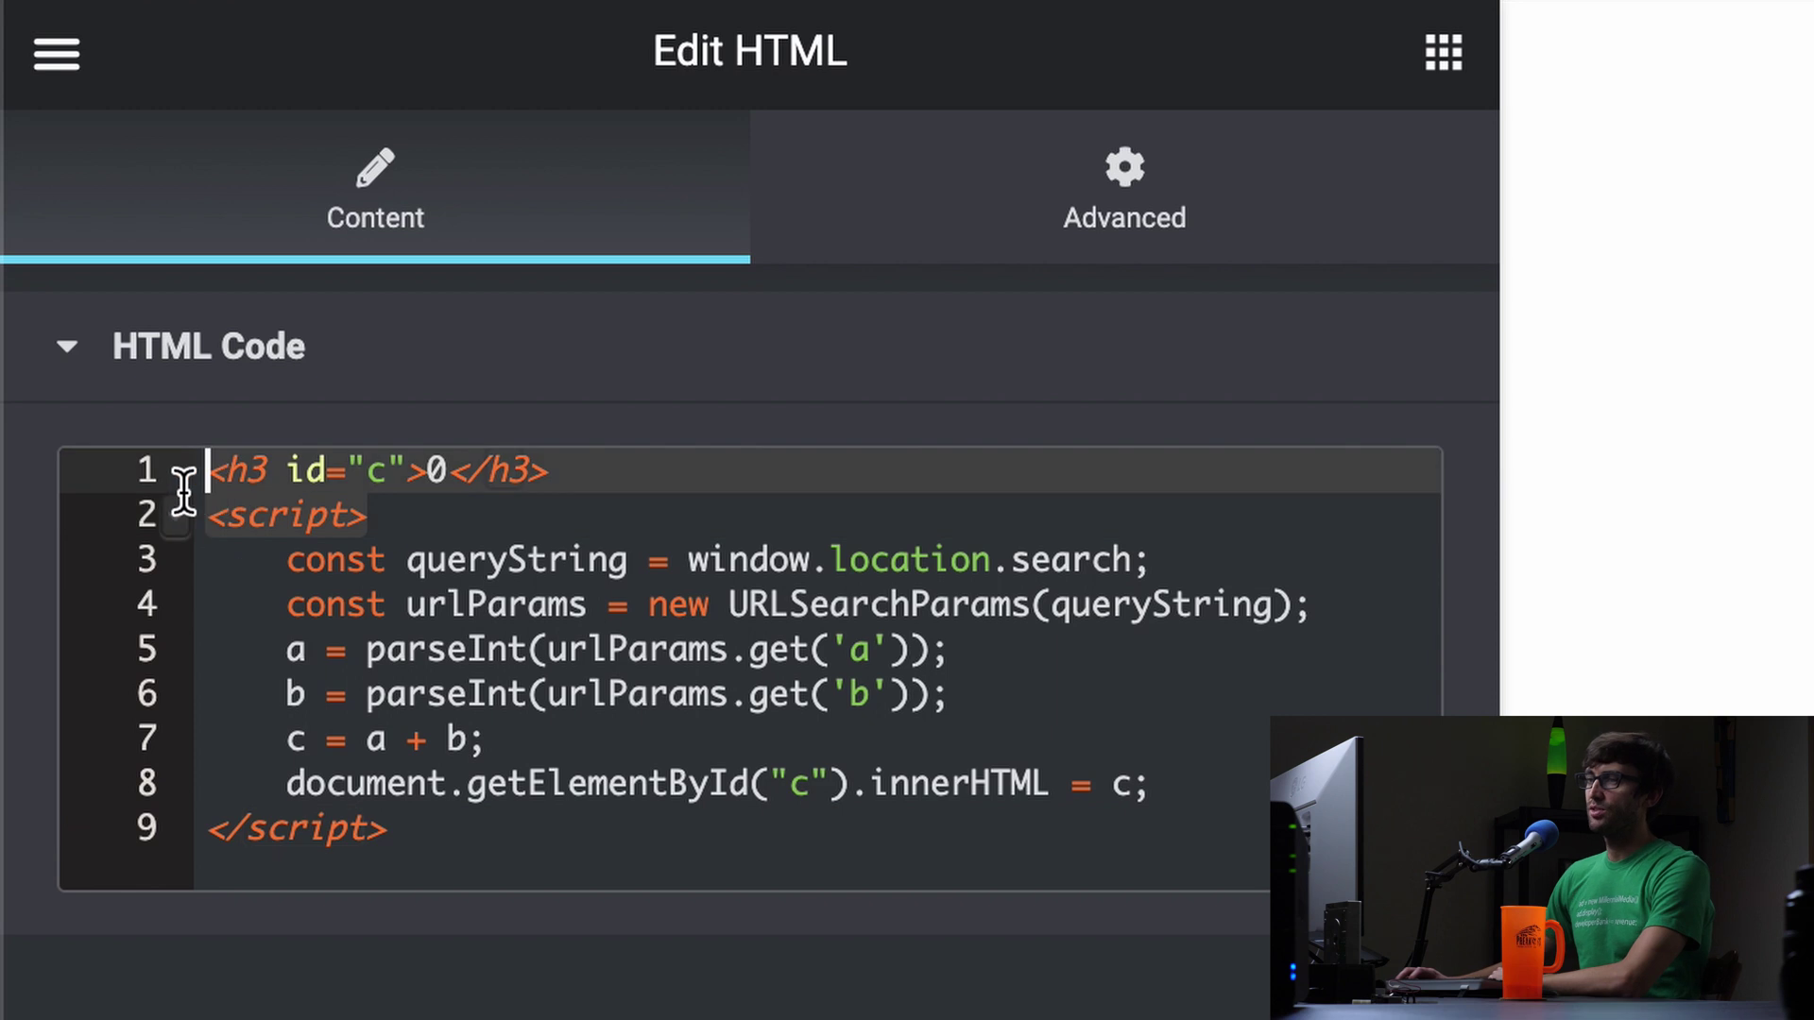
{"action": "left_click", "coordinate": [188, 518]}
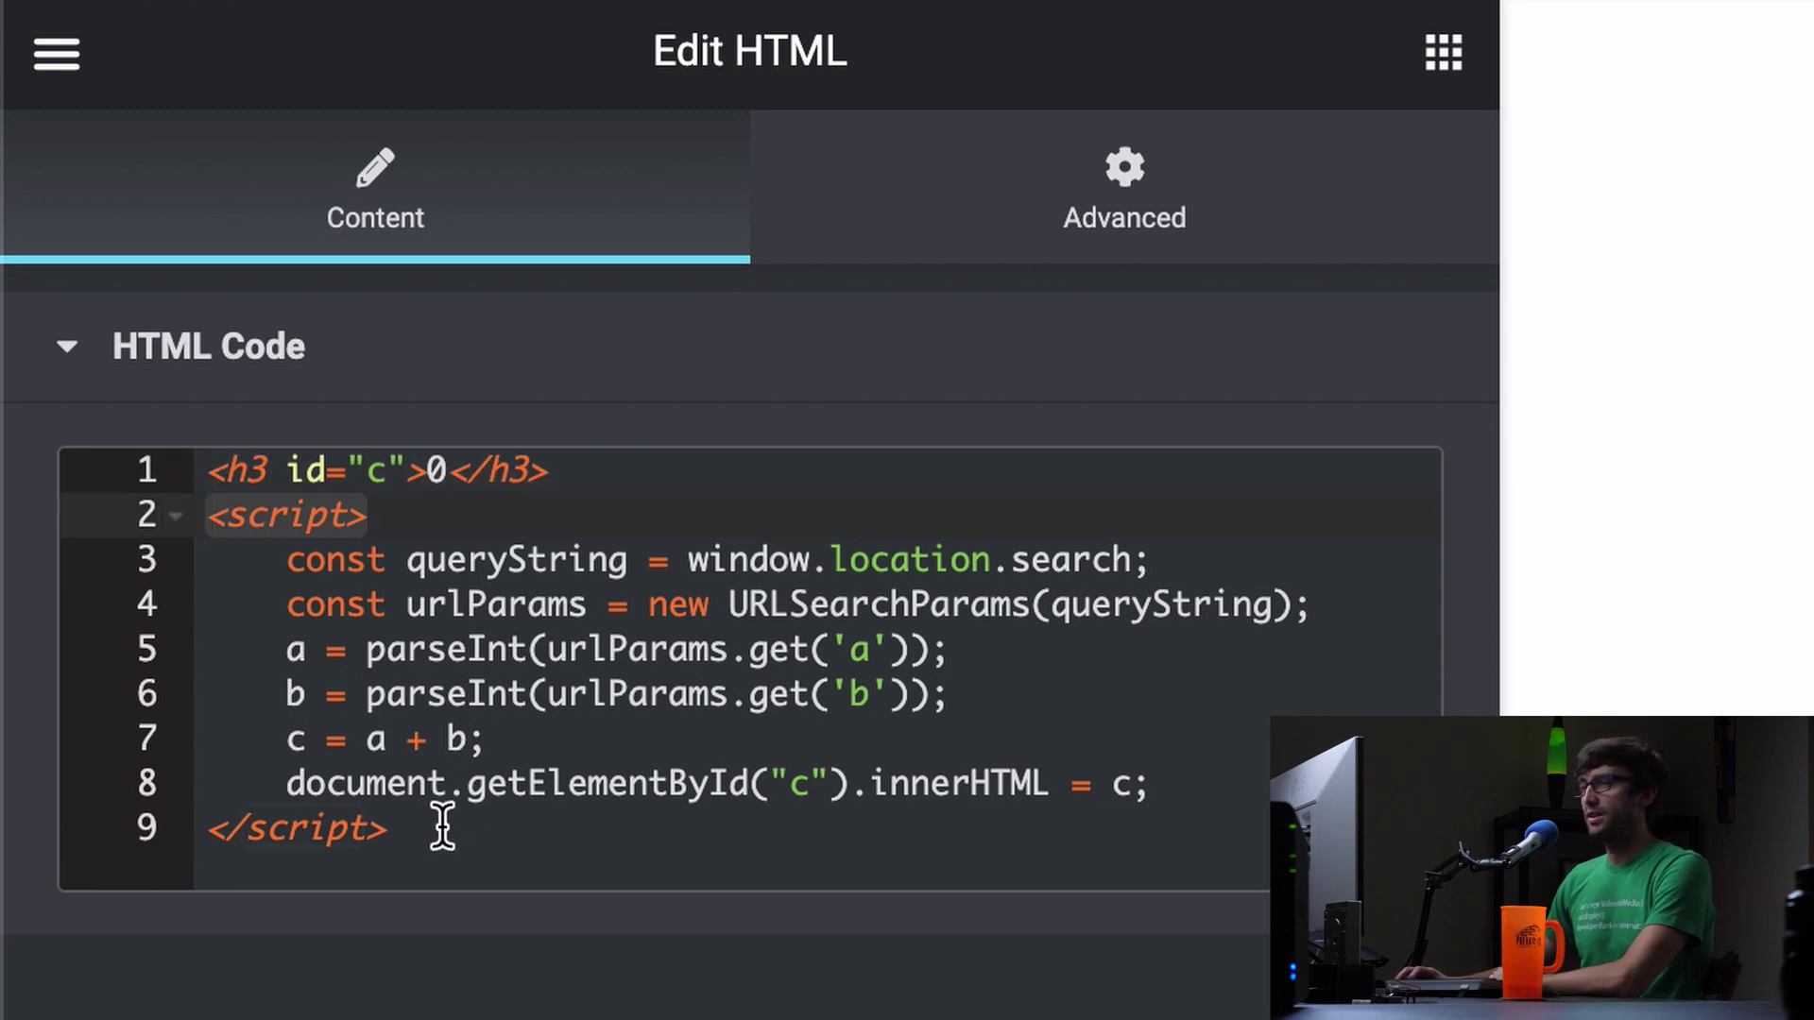
{"action": "left_click", "coordinate": [149, 792]}
{"action": "left_click", "coordinate": [150, 823]}
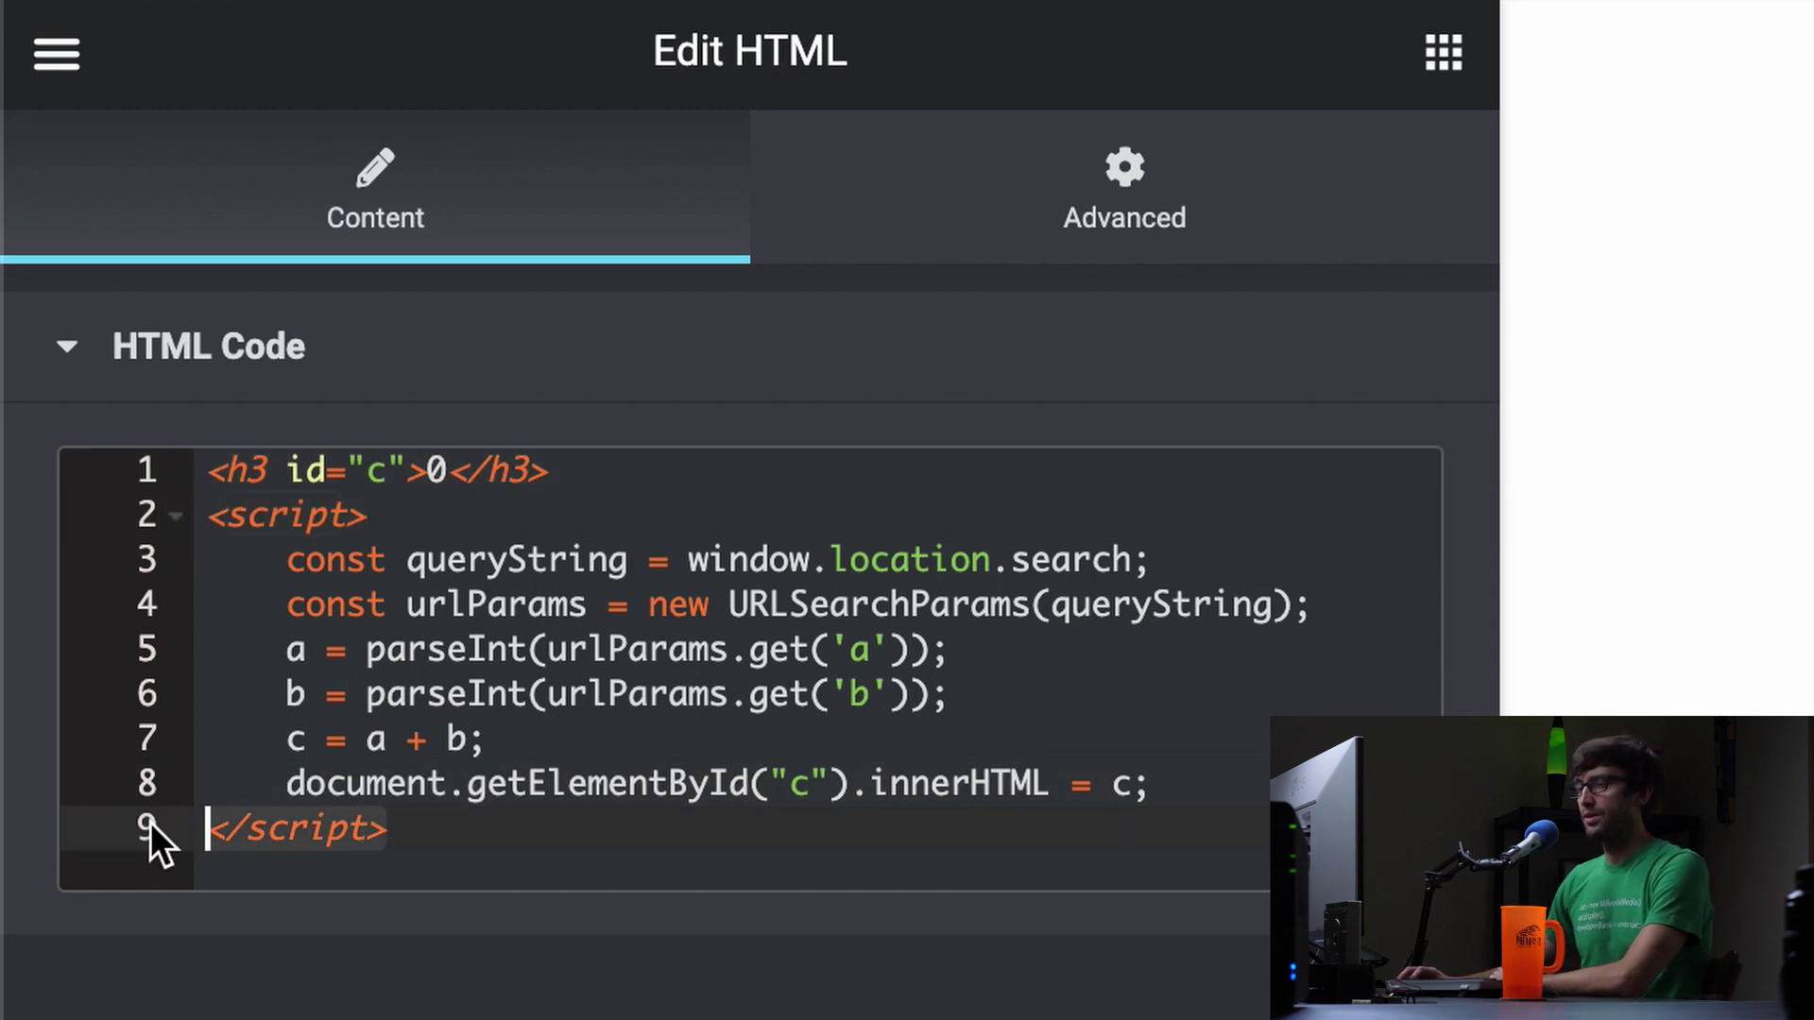
{"action": "left_click", "coordinate": [289, 559]}
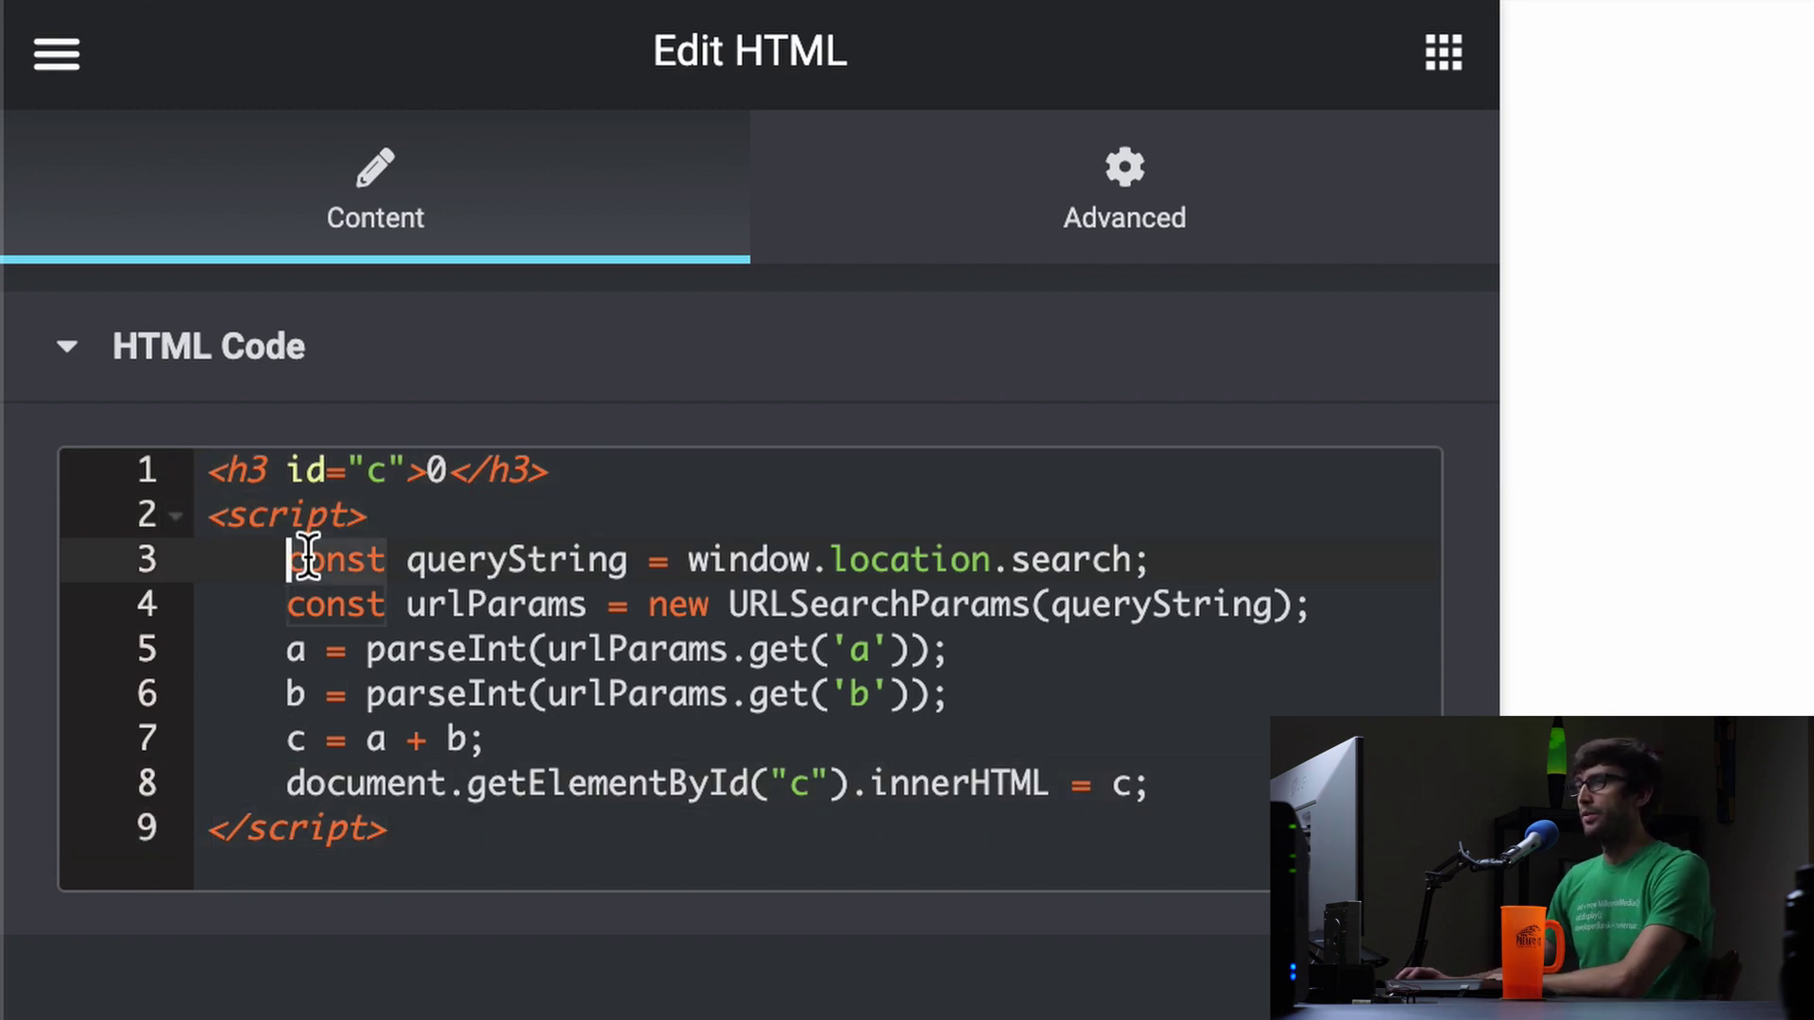
{"action": "left_click", "coordinate": [1150, 559]}
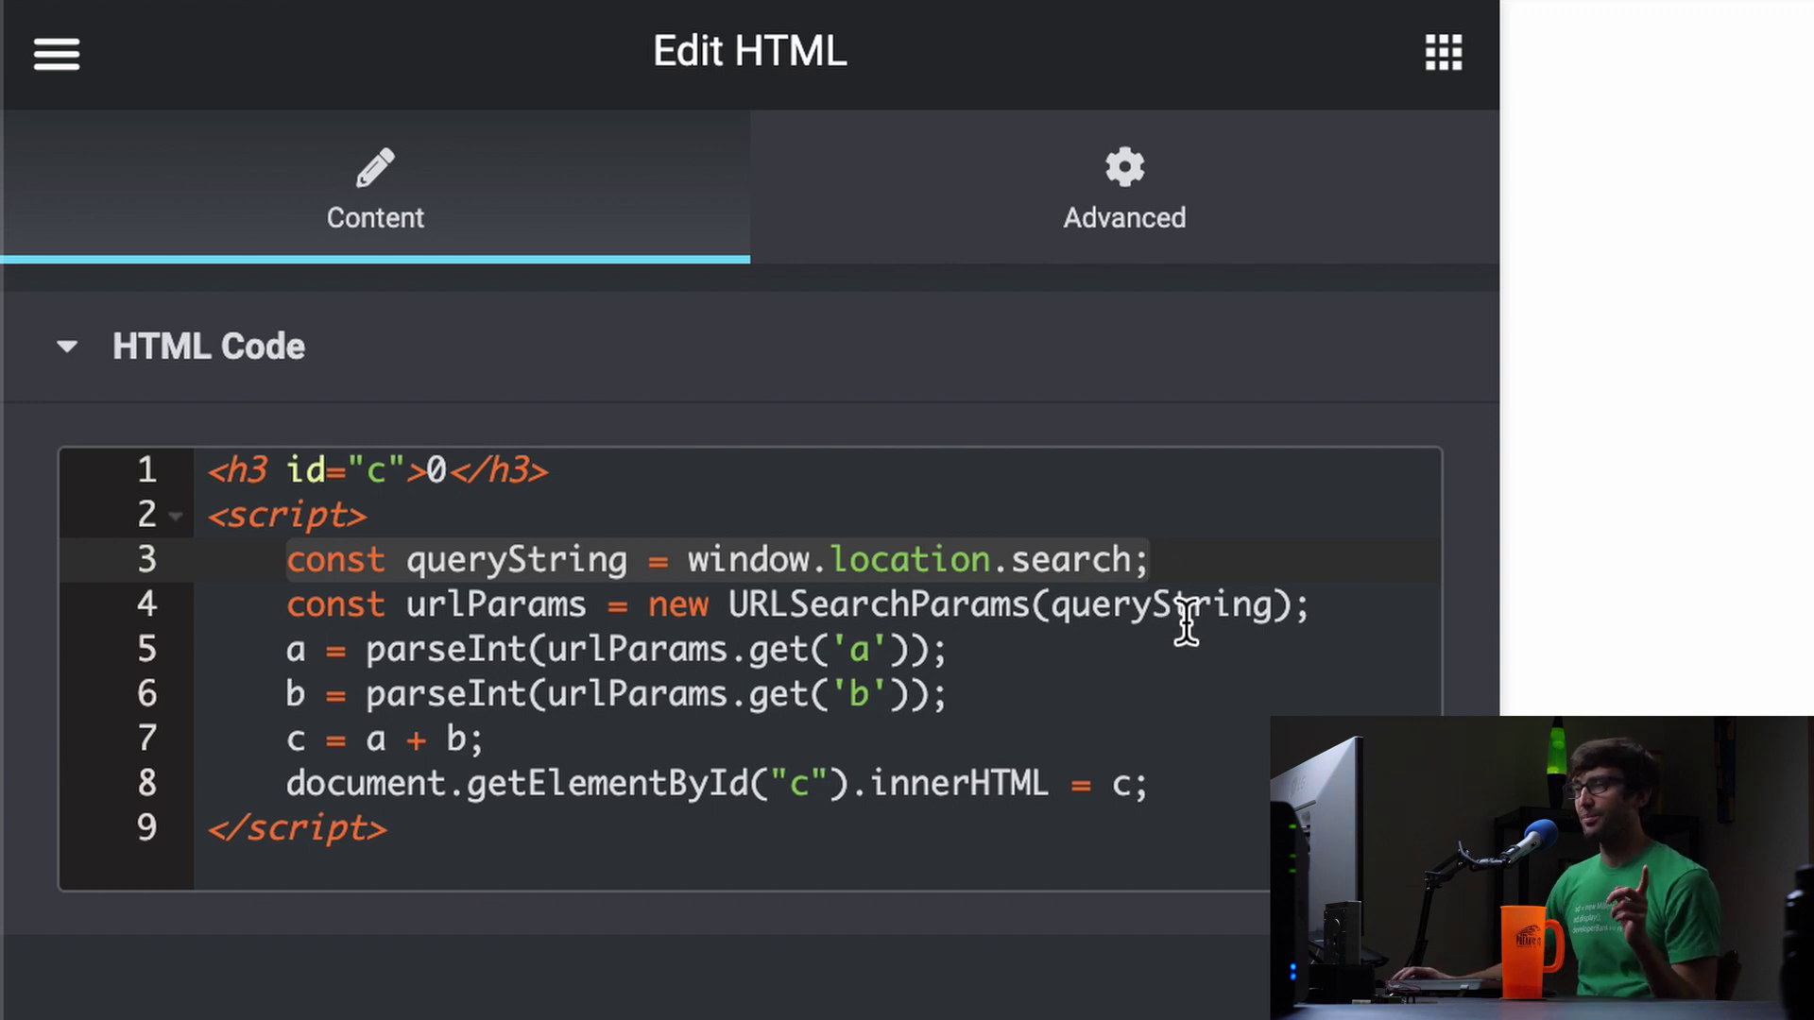
Step: Go over the lines that parse a and b and write their sum into heading c, then save with UPDATE
{"action": "left_click", "coordinate": [850, 649]}
{"action": "left_click", "coordinate": [853, 694]}
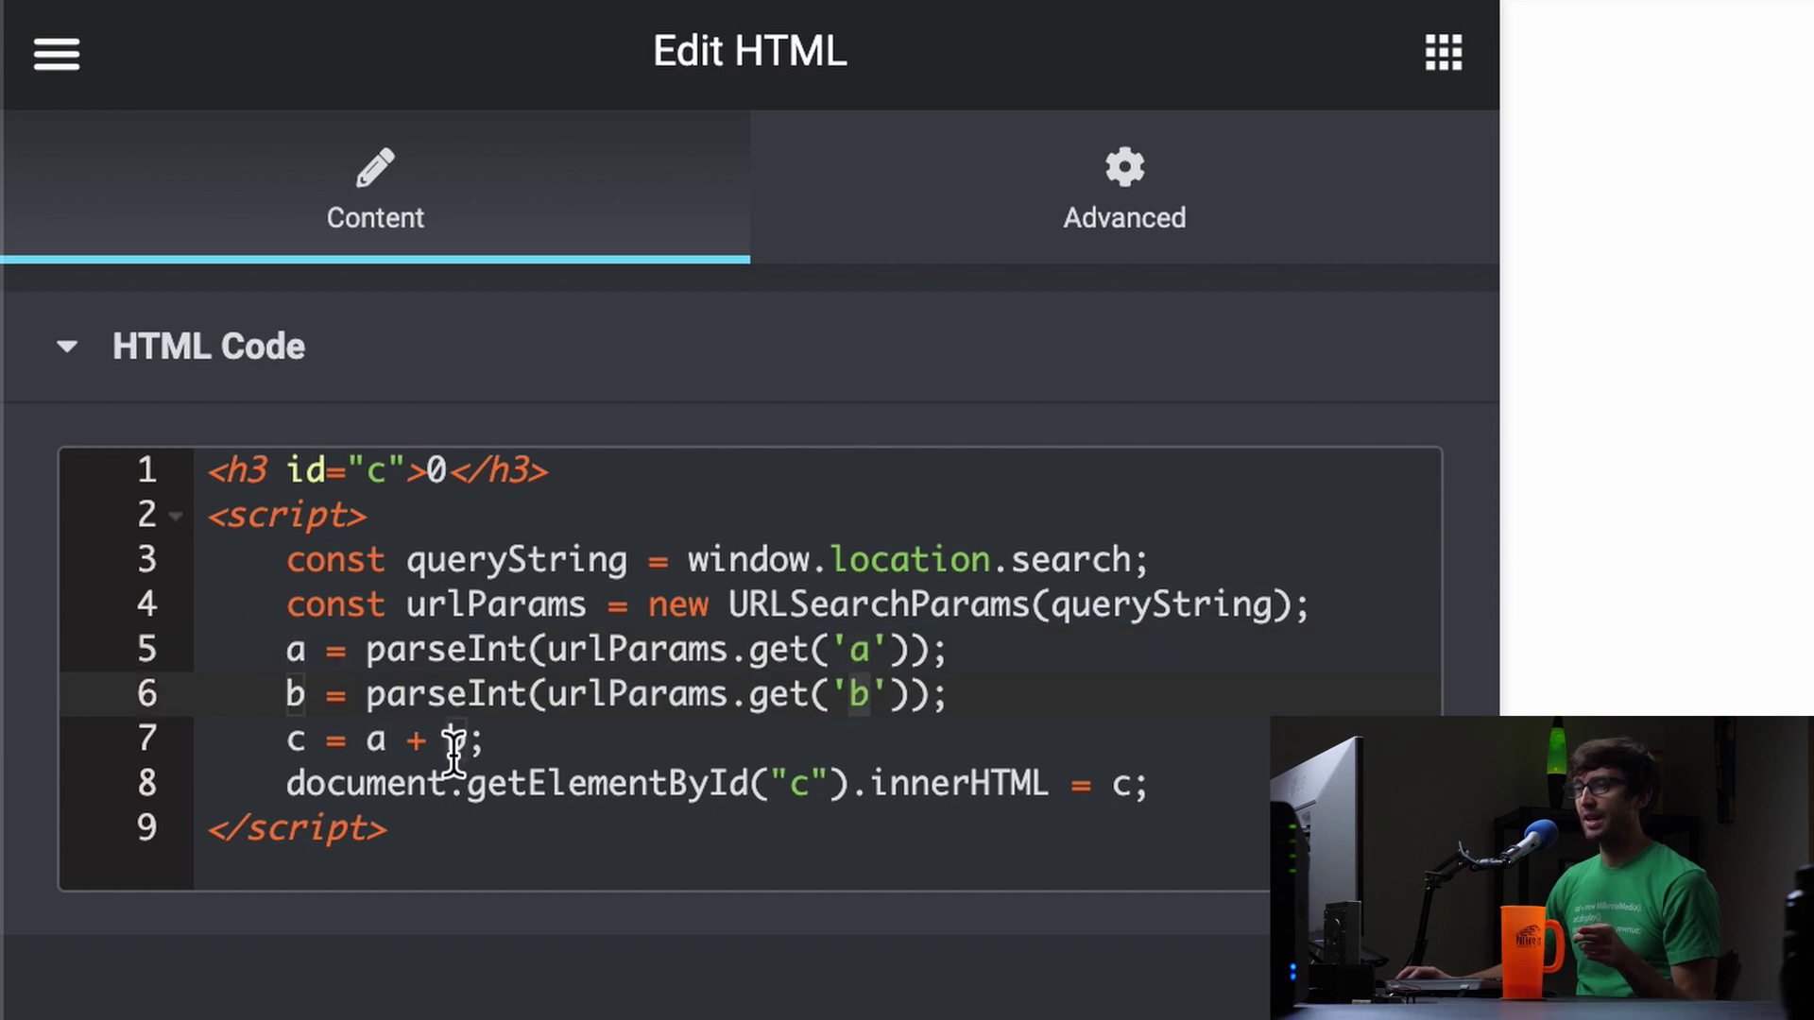
{"action": "left_click", "coordinate": [404, 739]}
{"action": "left_click_drag", "start_coordinate": [282, 739], "coordinate": [446, 738]}
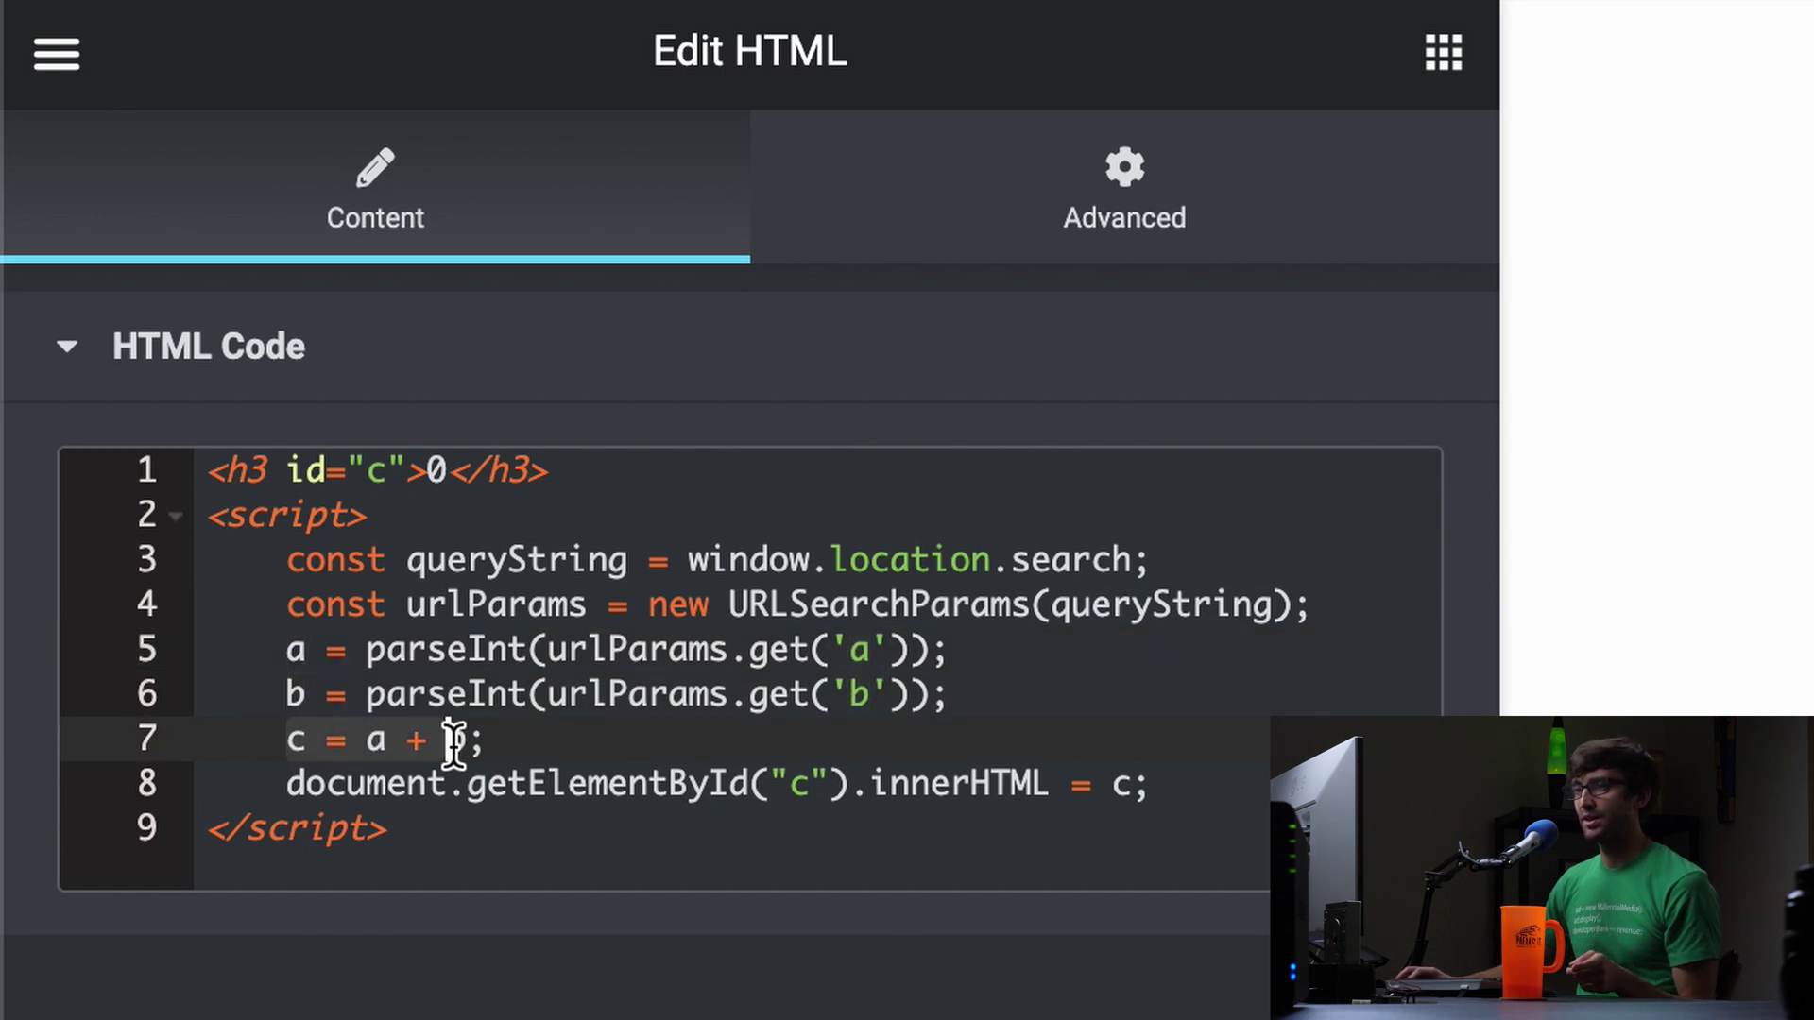
{"action": "left_click", "coordinate": [1130, 786]}
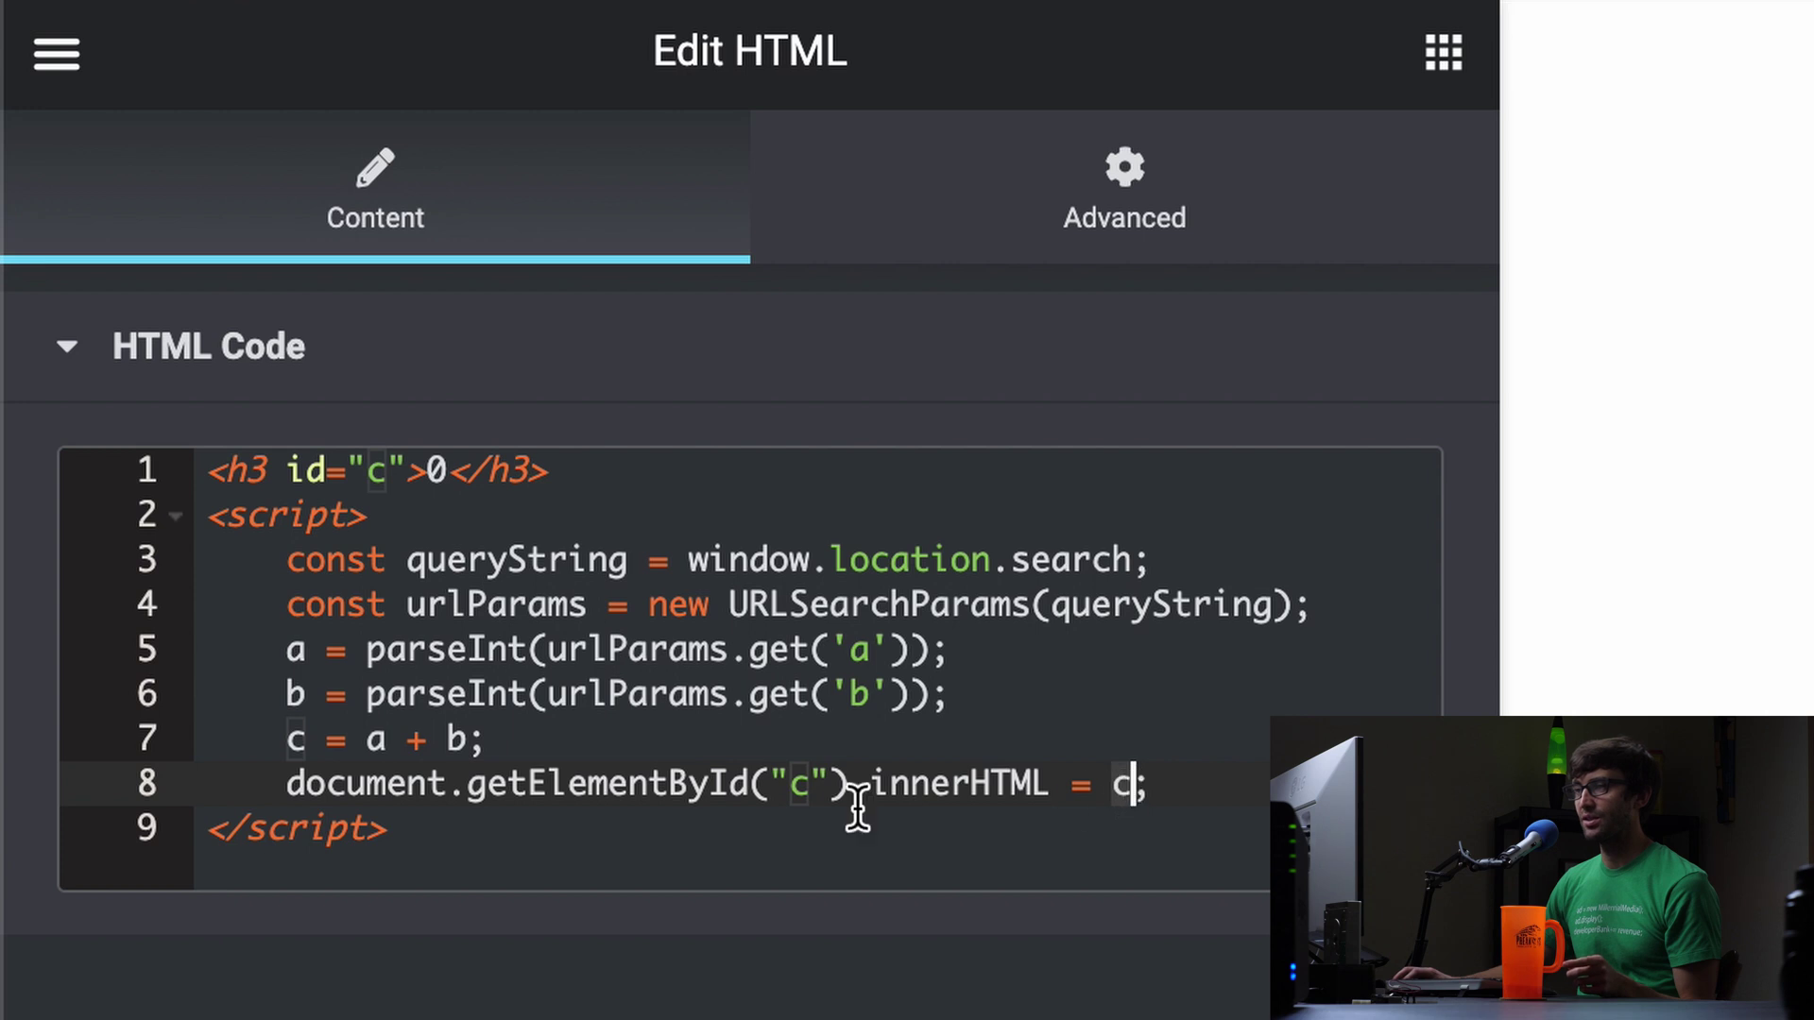
{"action": "left_click_drag", "start_coordinate": [288, 784], "coordinate": [751, 784]}
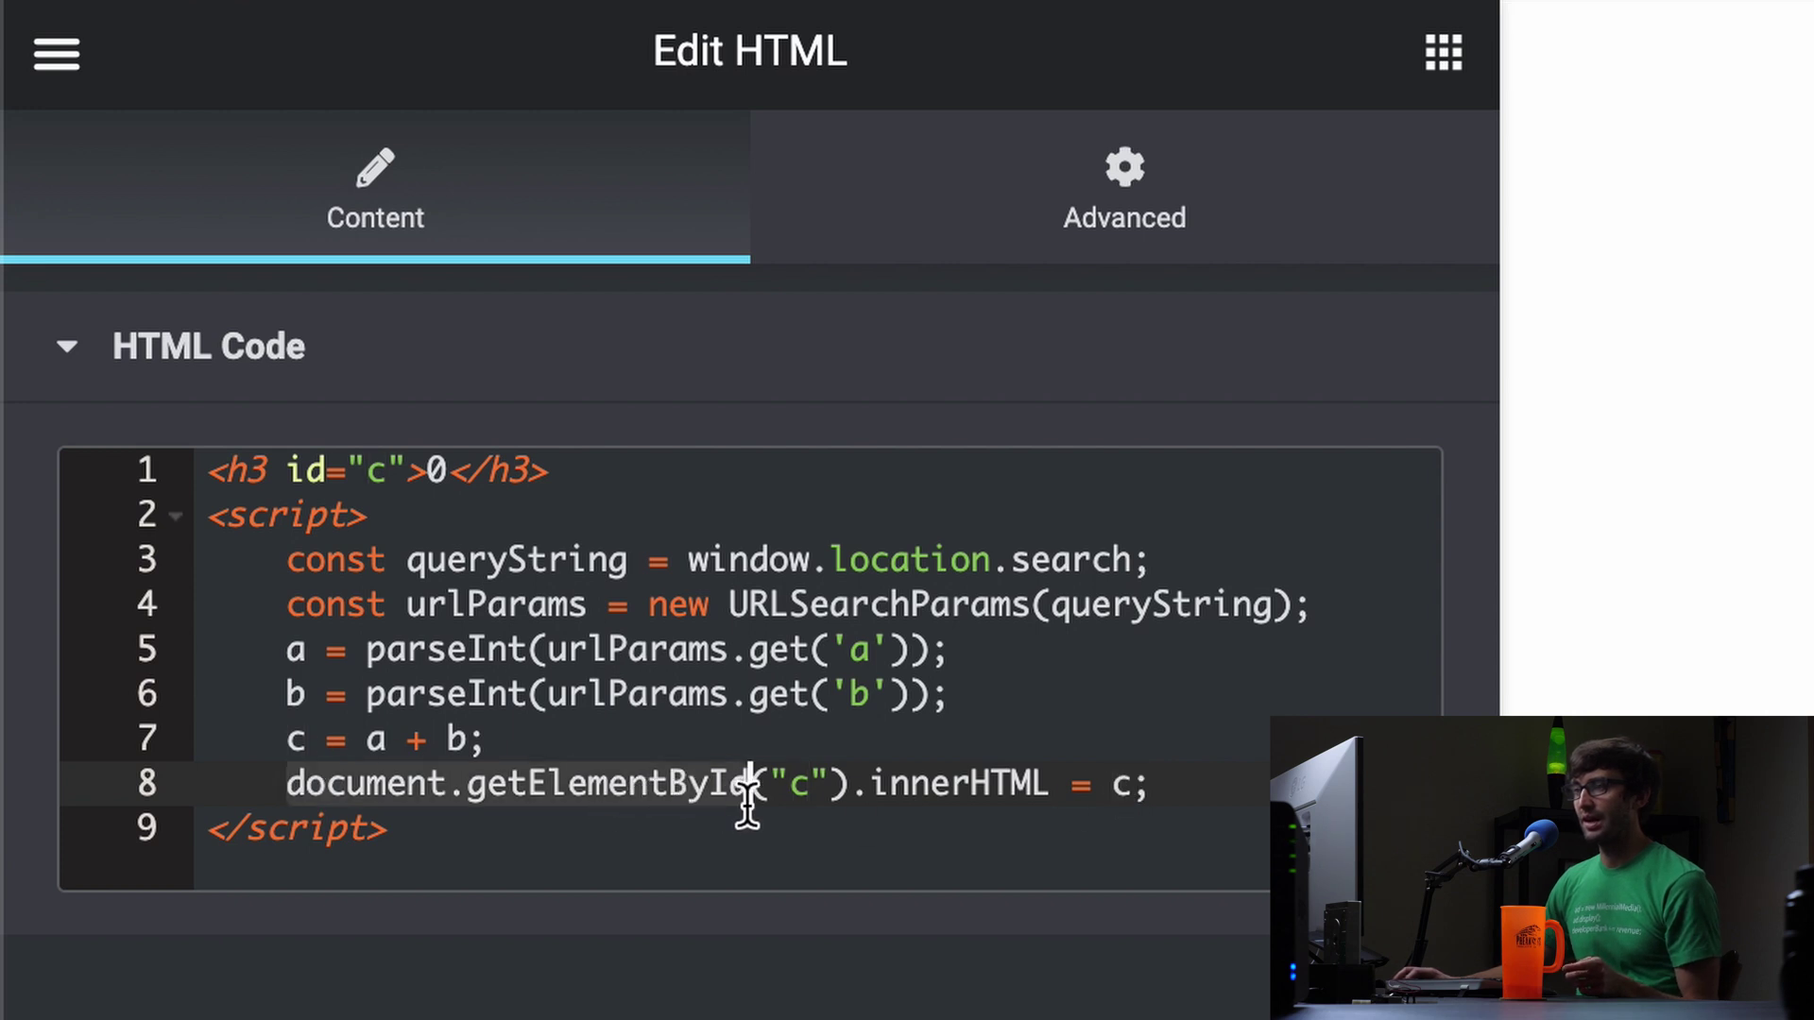
{"action": "left_click", "coordinate": [789, 786]}
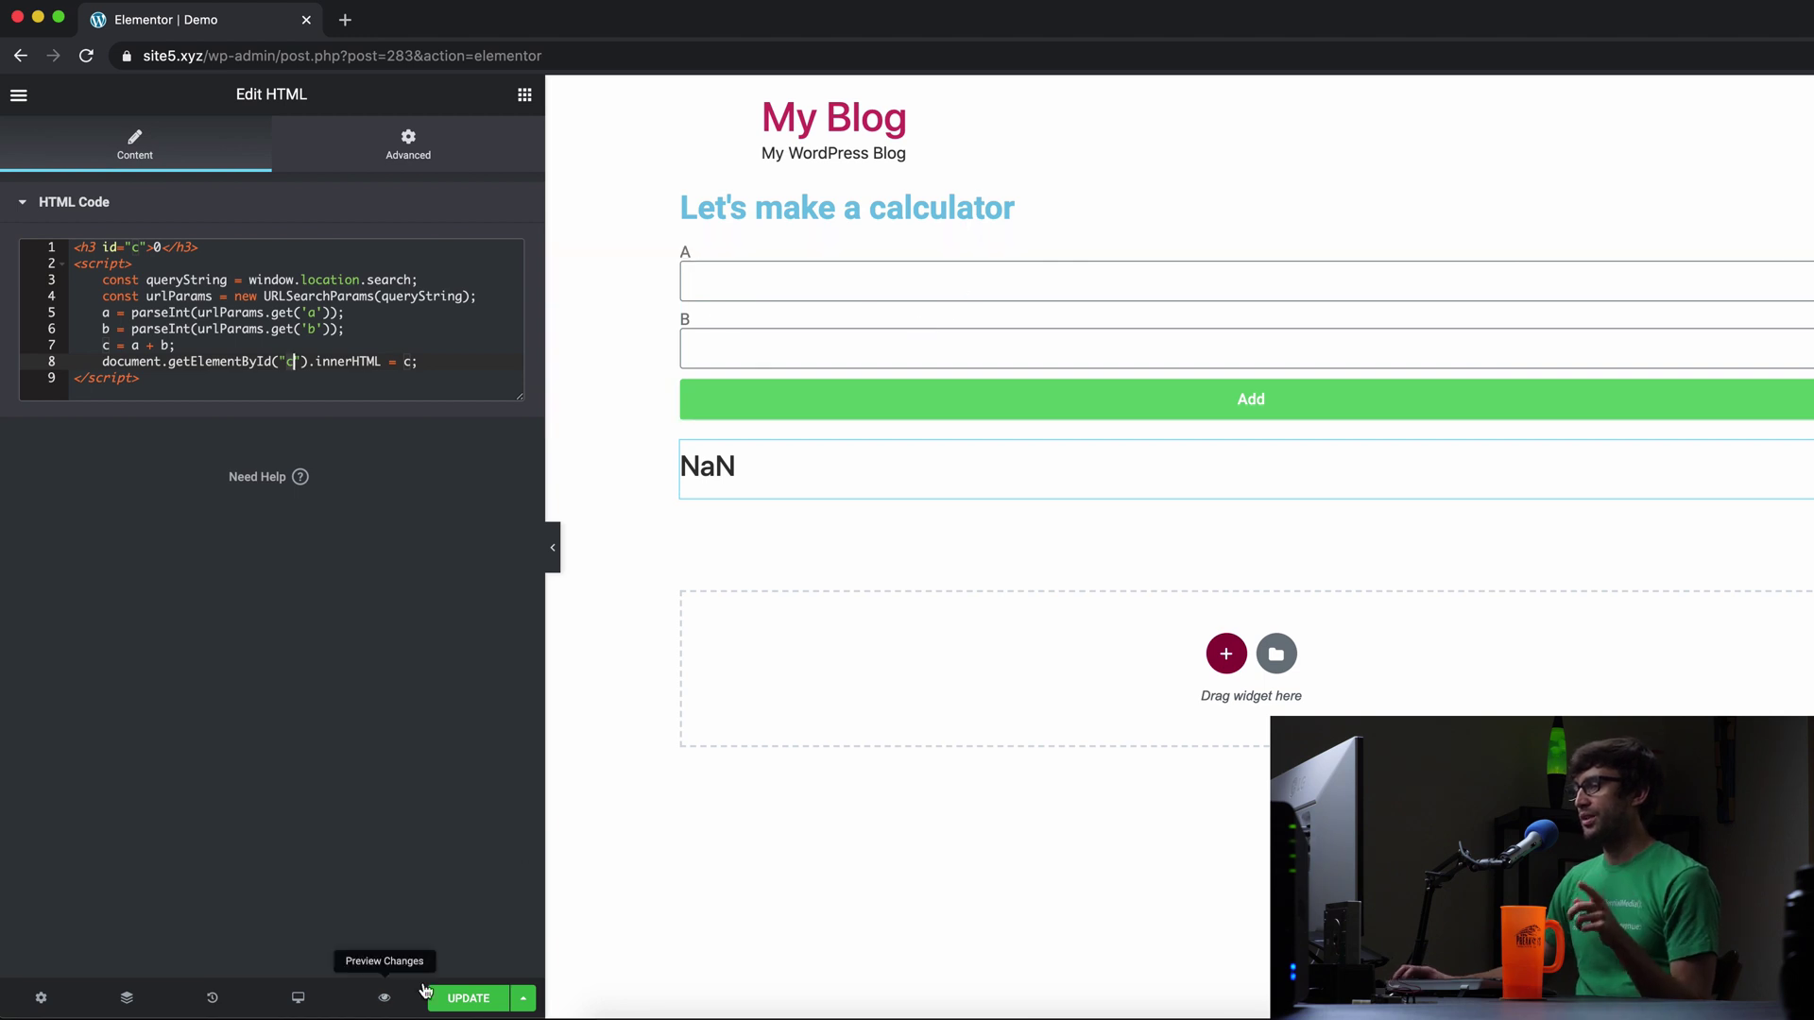
{"action": "left_click", "coordinate": [480, 1000]}
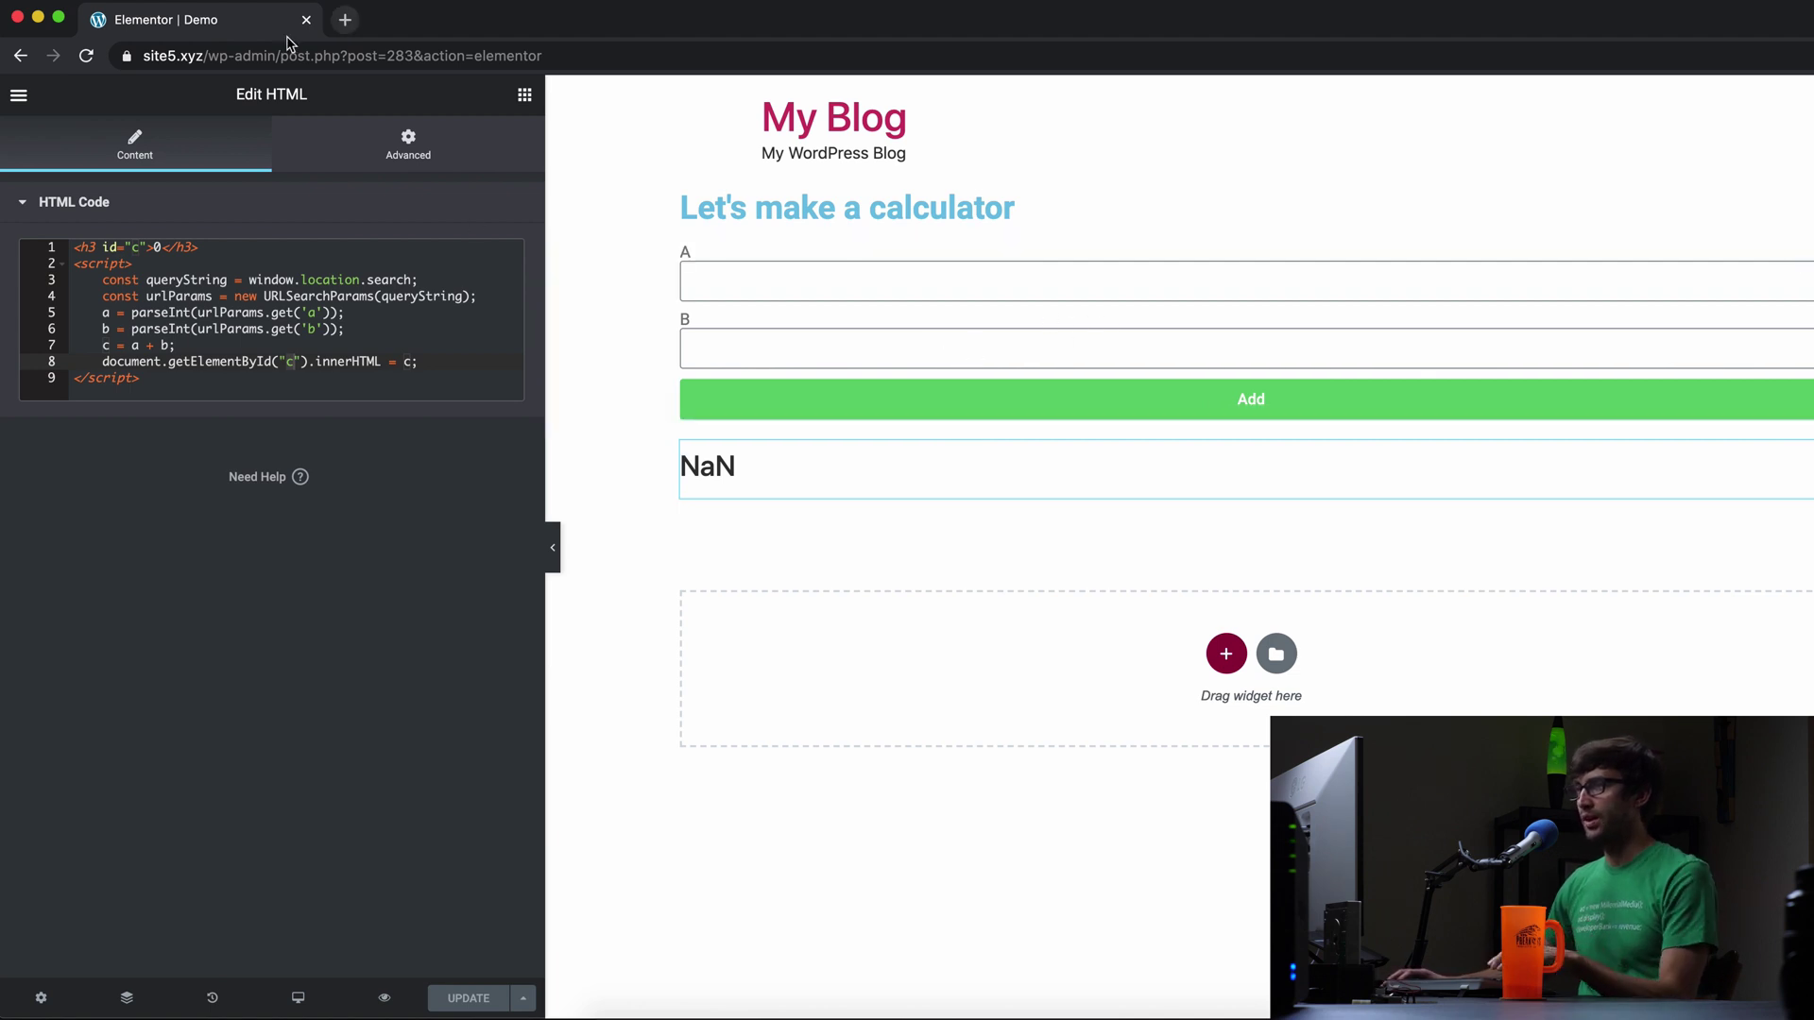
Step: Test the live page site5.xyz/demo by submitting 1 and 2; the sum still shows NaN
{"action": "left_click", "coordinate": [353, 23]}
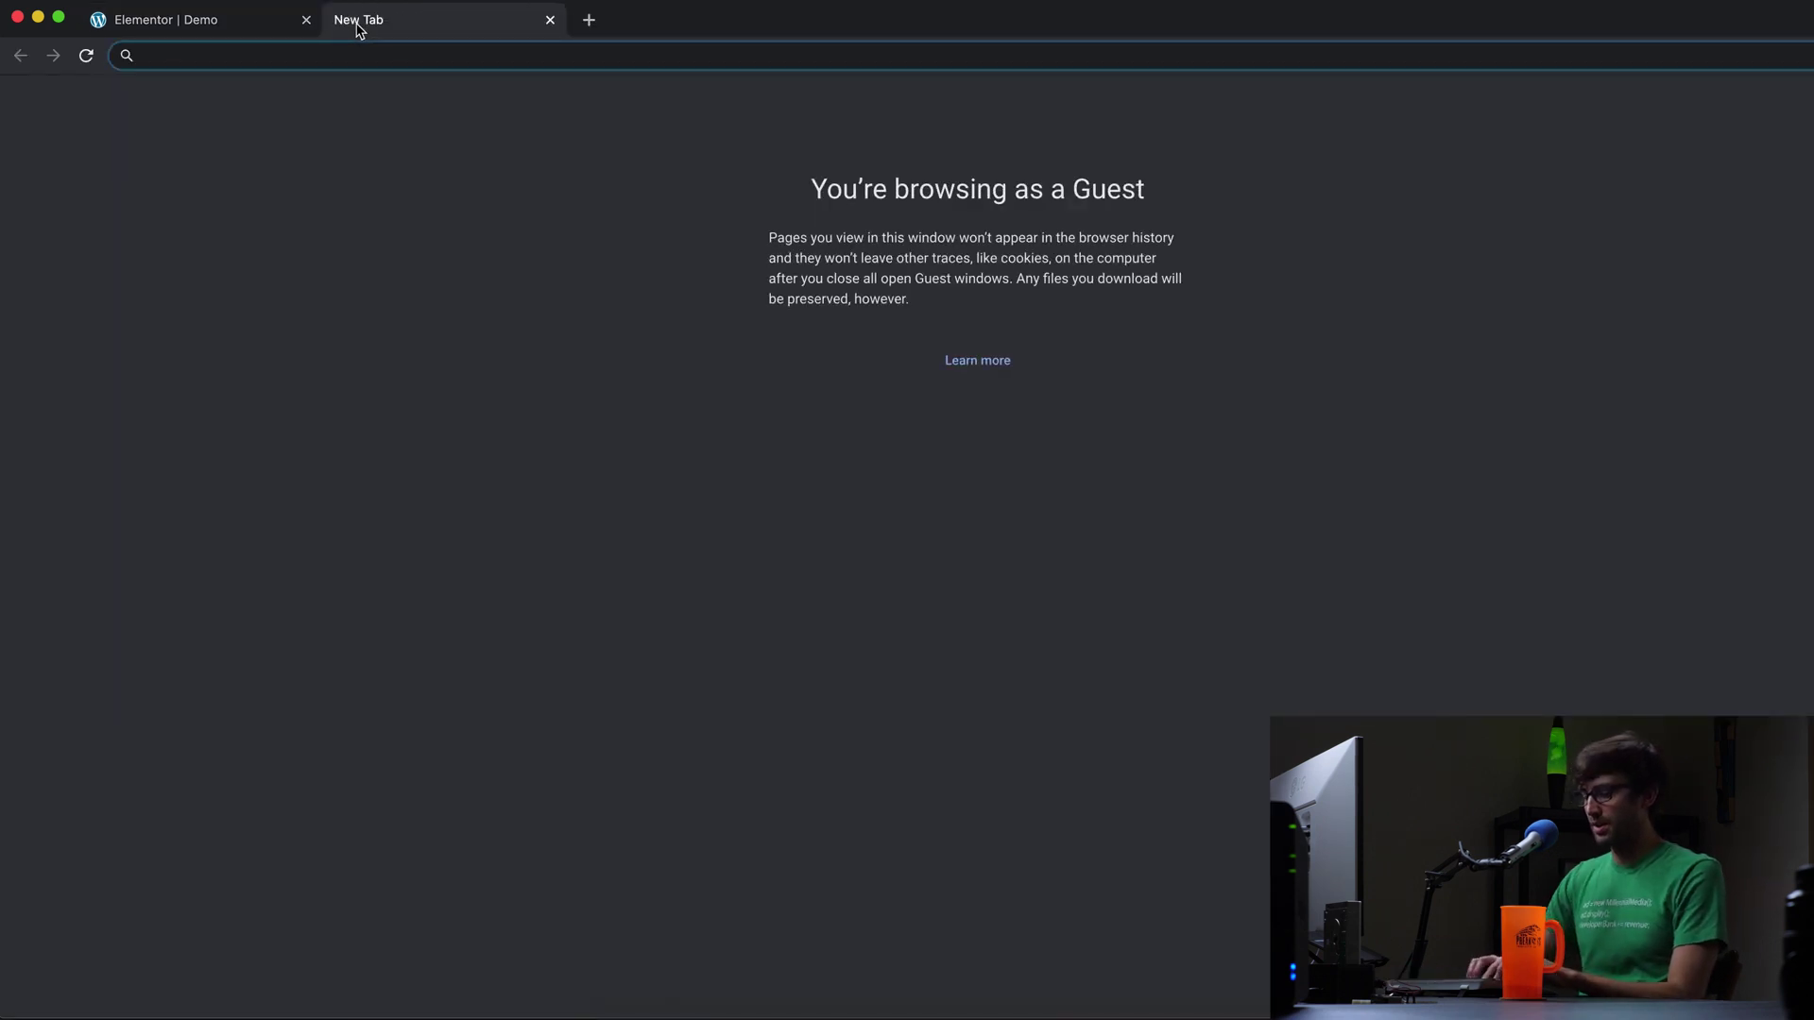
{"action": "type", "text": "site5.xy"}
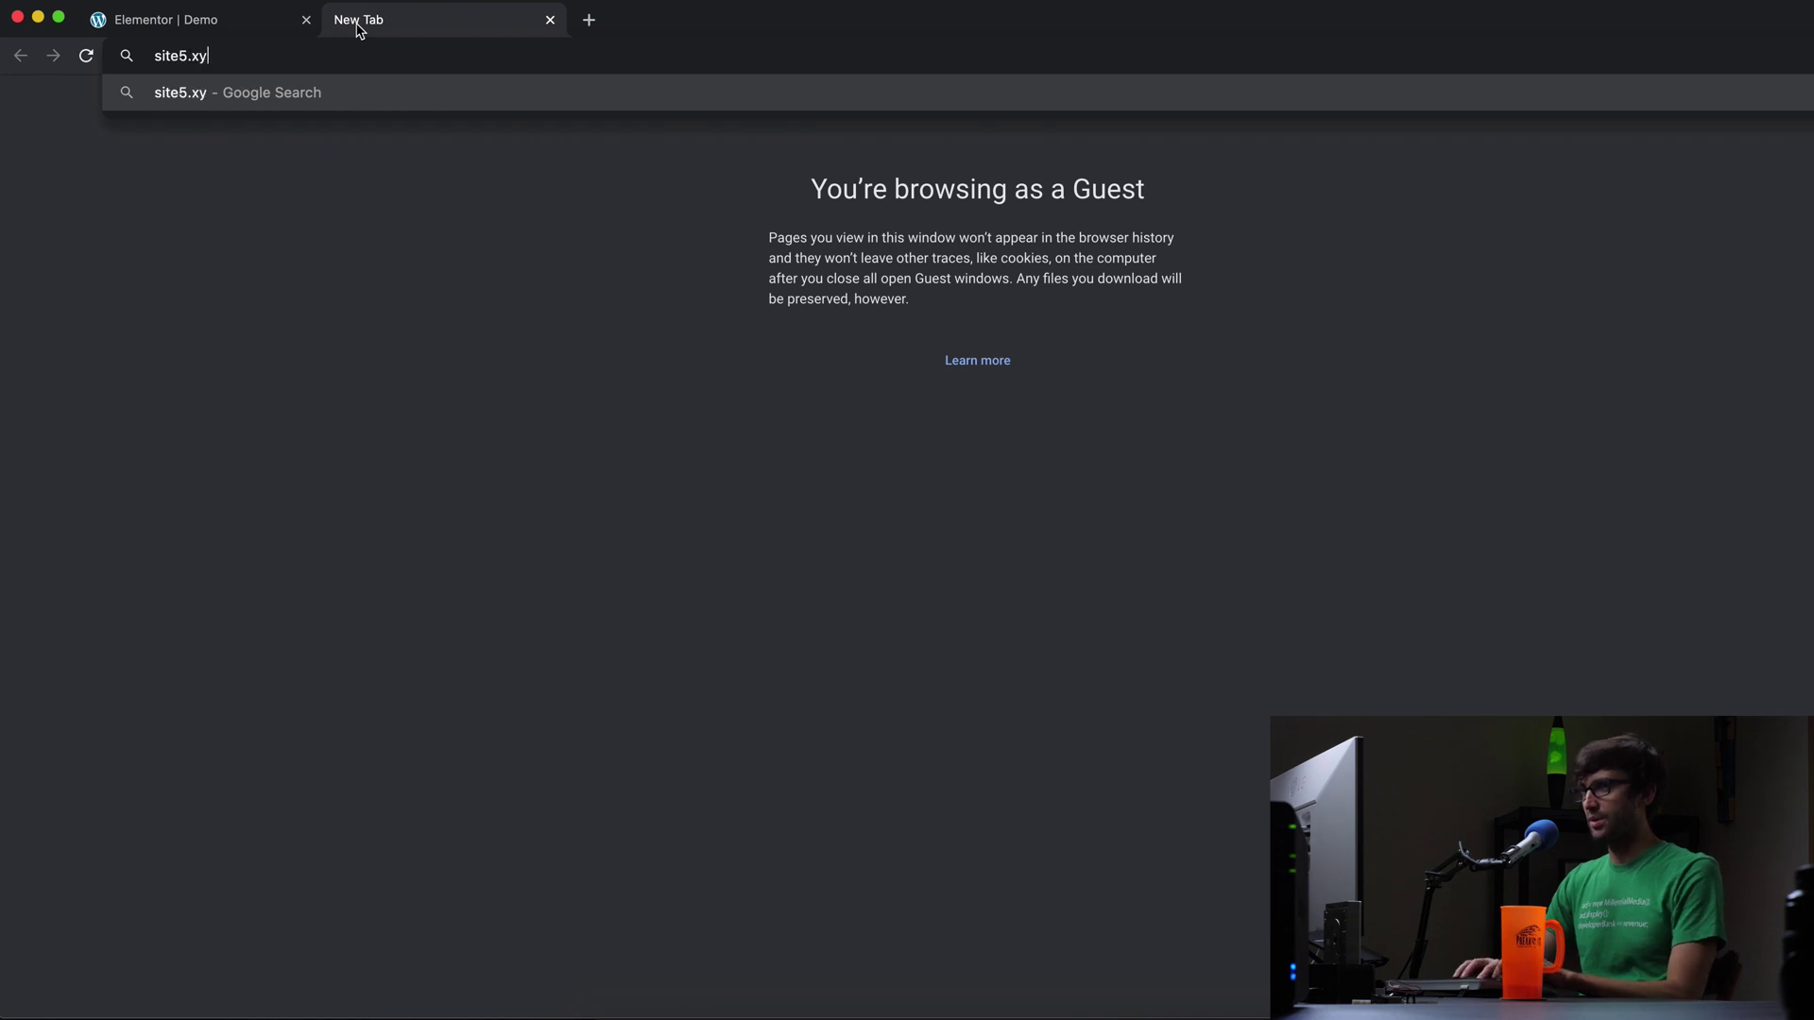
{"action": "type", "text": "z/demo"}
{"action": "key", "text": "Return"}
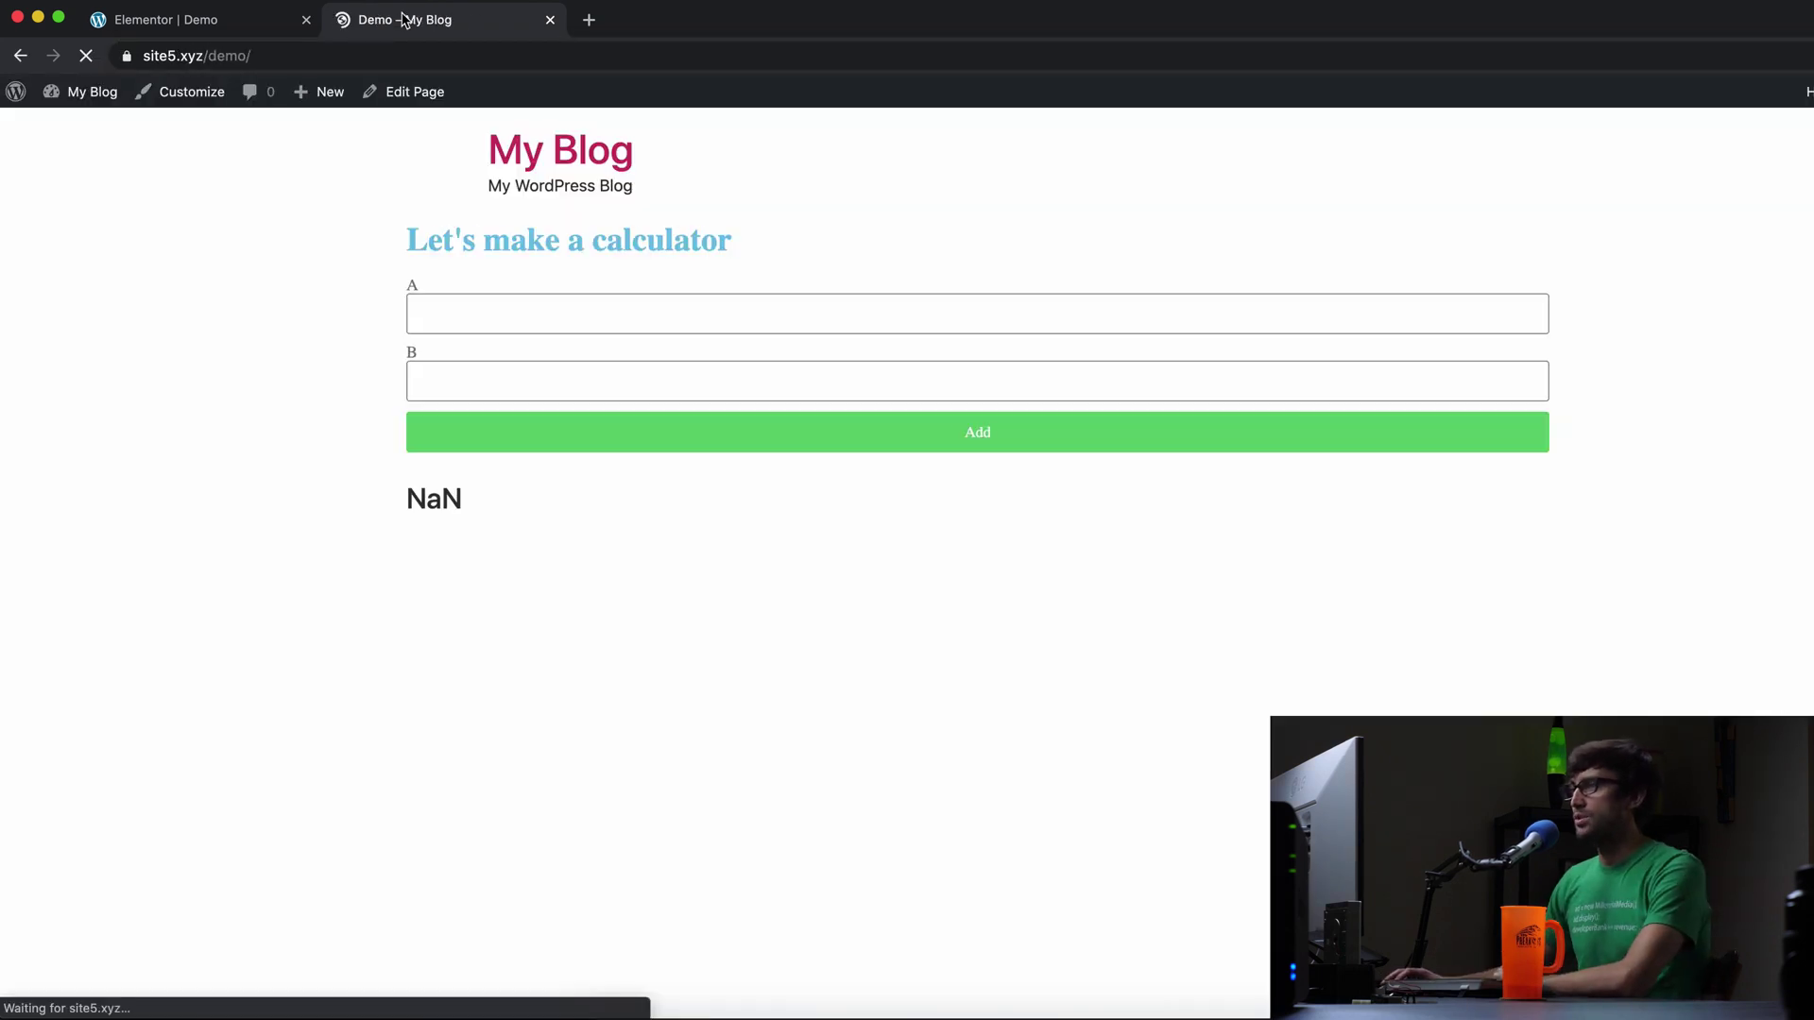
{"action": "left_click", "coordinate": [557, 315]}
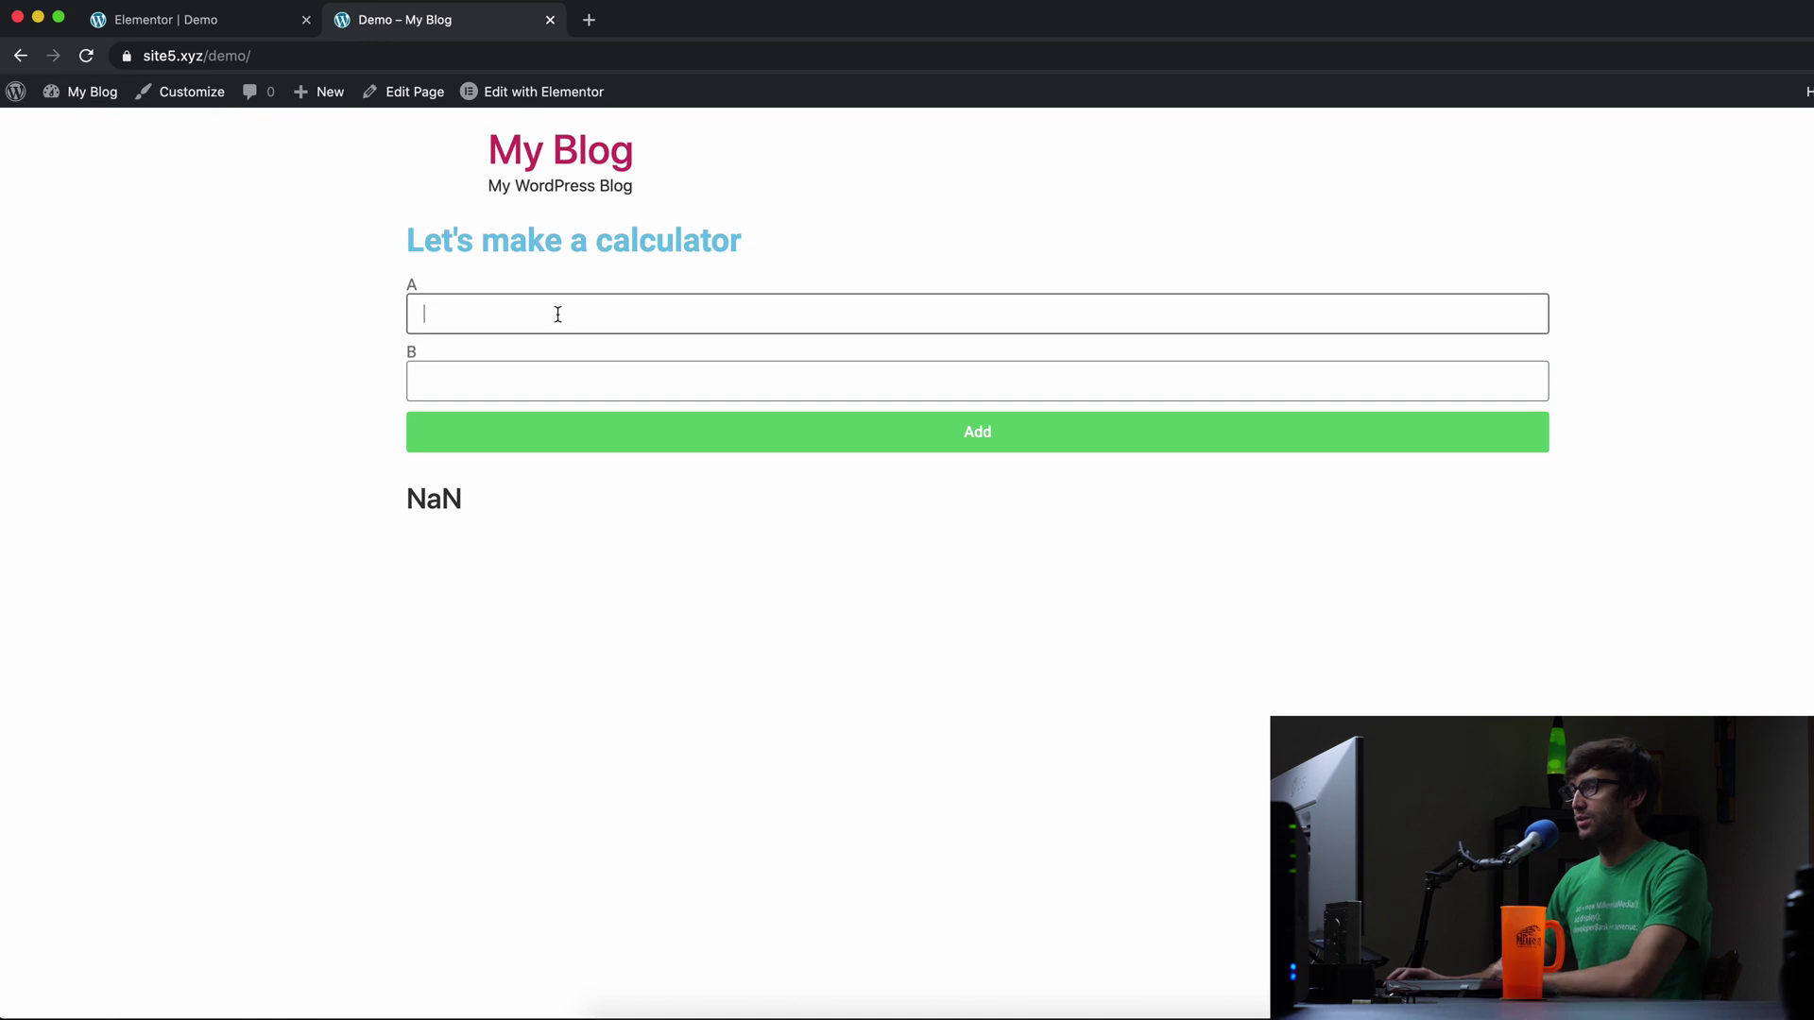
{"action": "left_click", "coordinate": [575, 386]}
{"action": "type", "text": "1"}
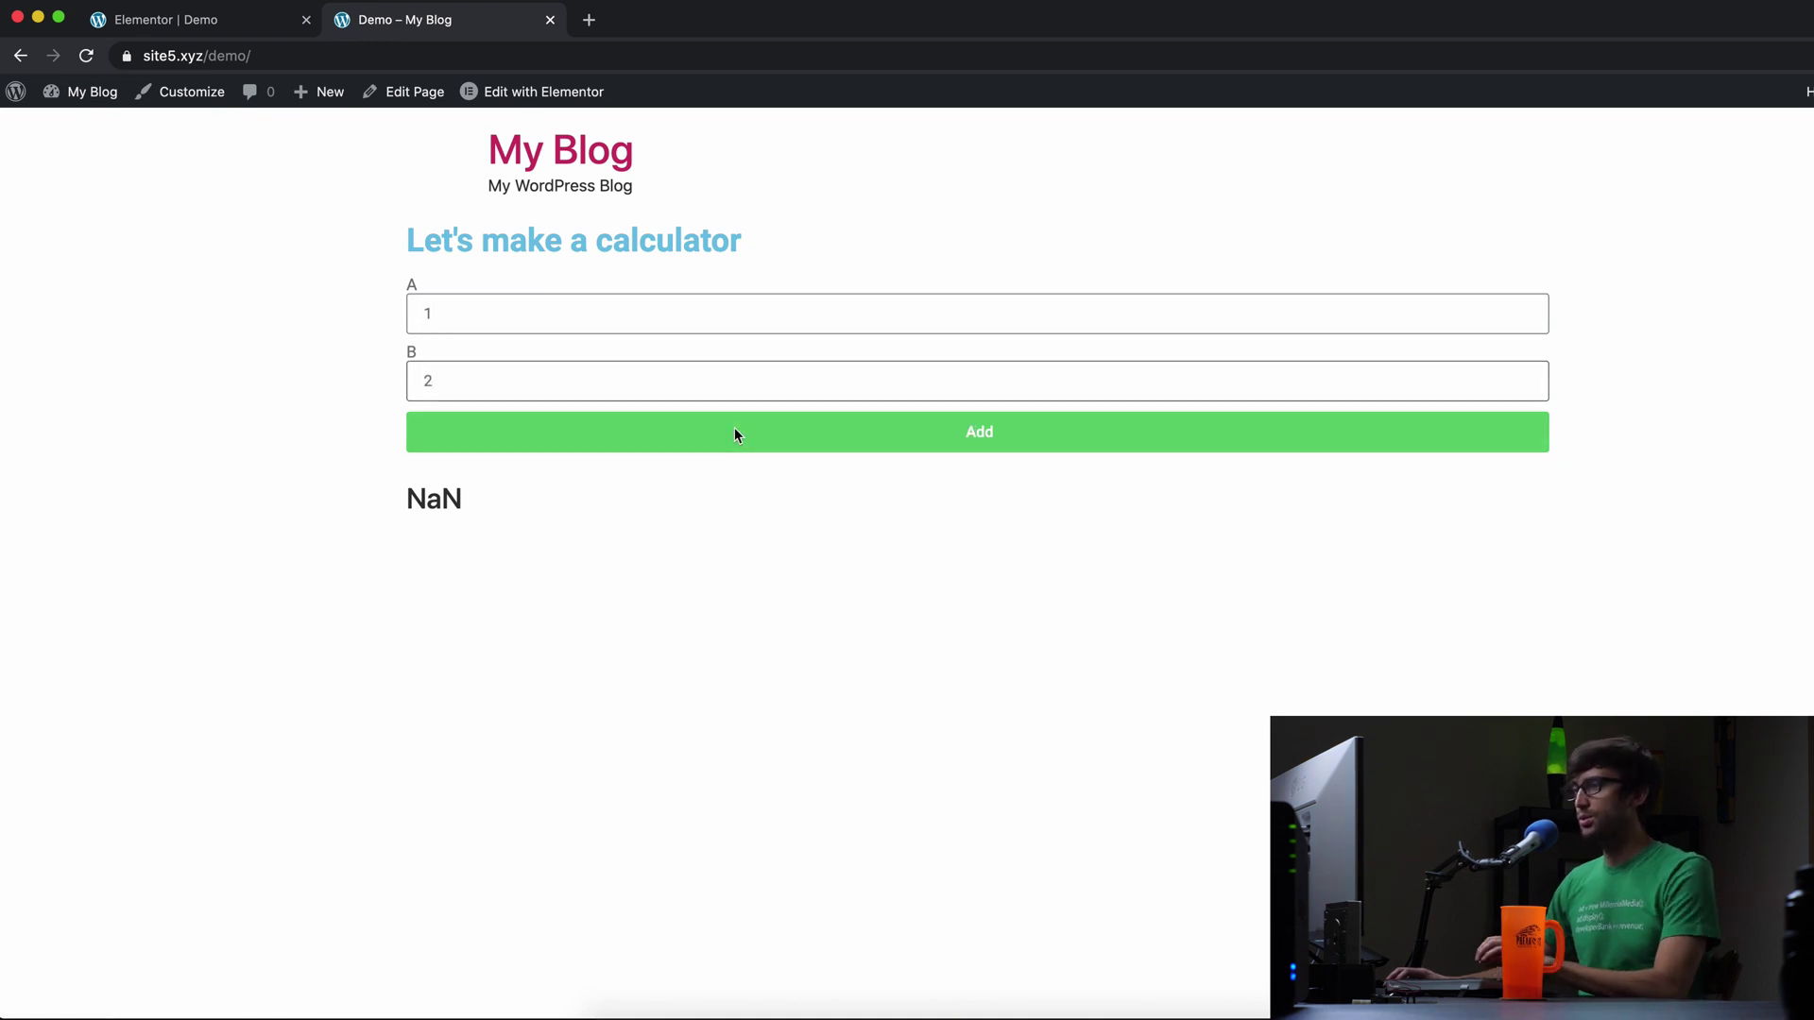
{"action": "left_click", "coordinate": [735, 429]}
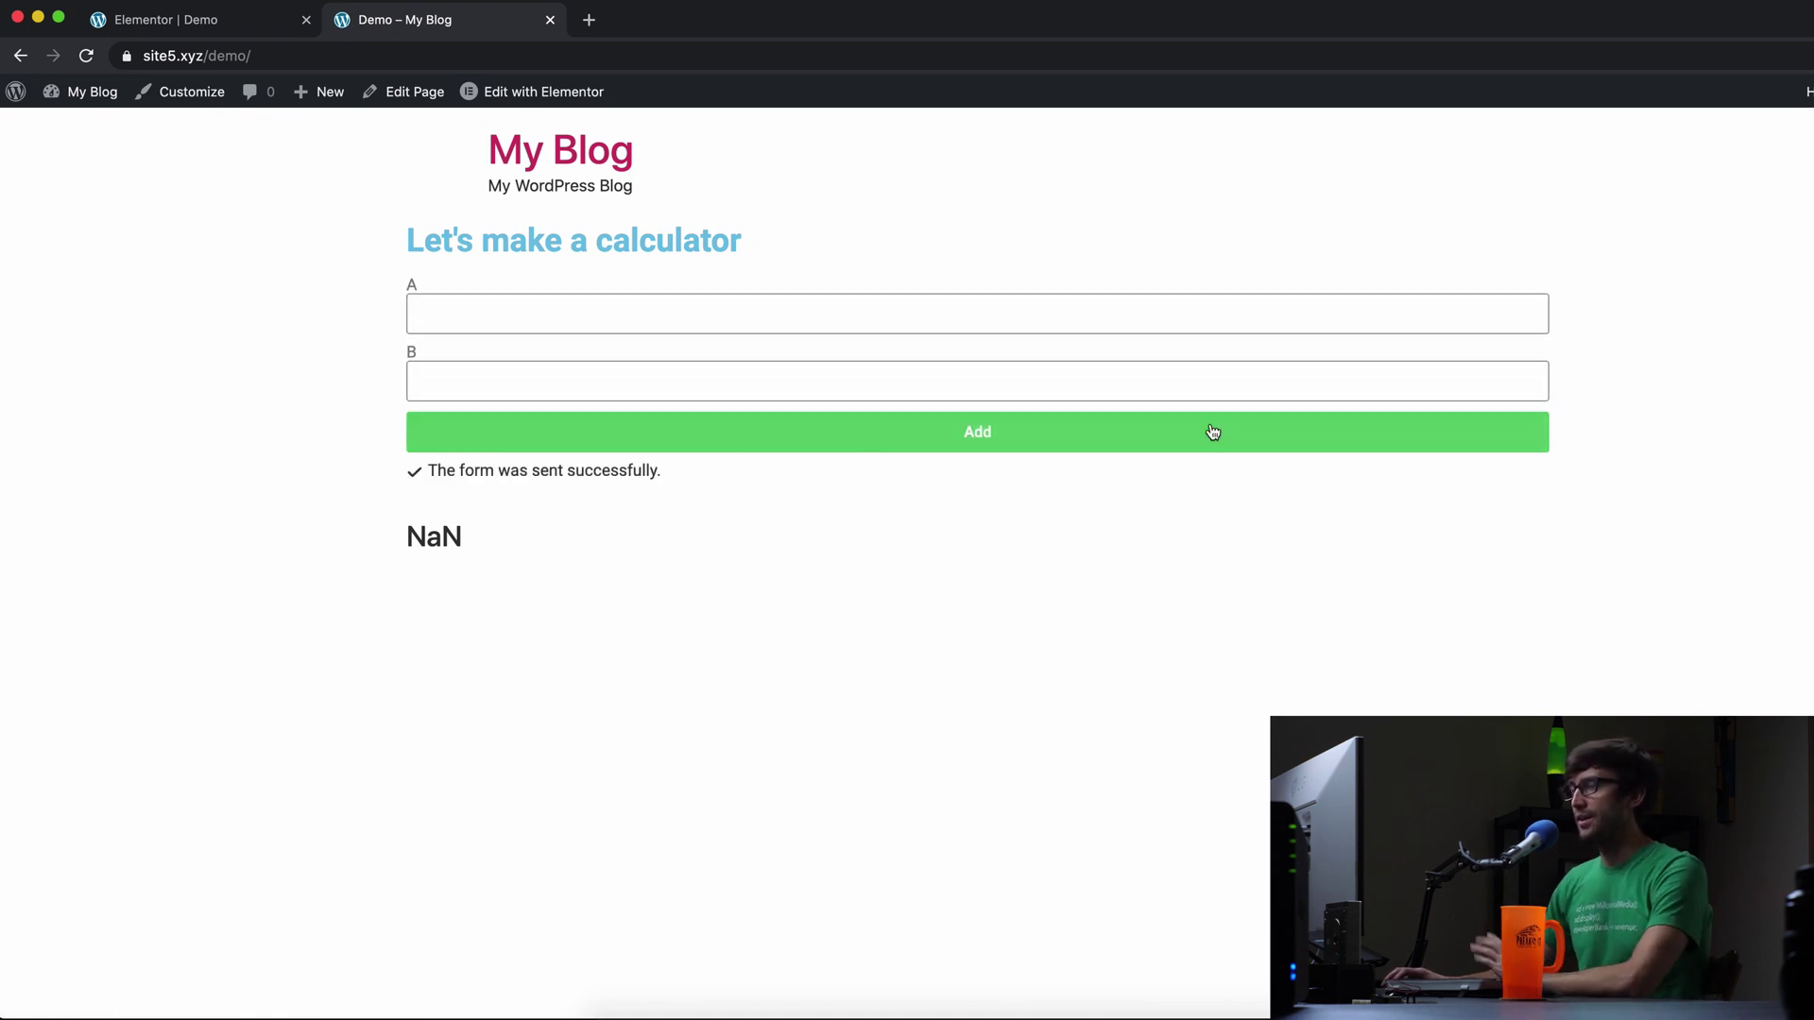
{"action": "left_click", "coordinate": [223, 35]}
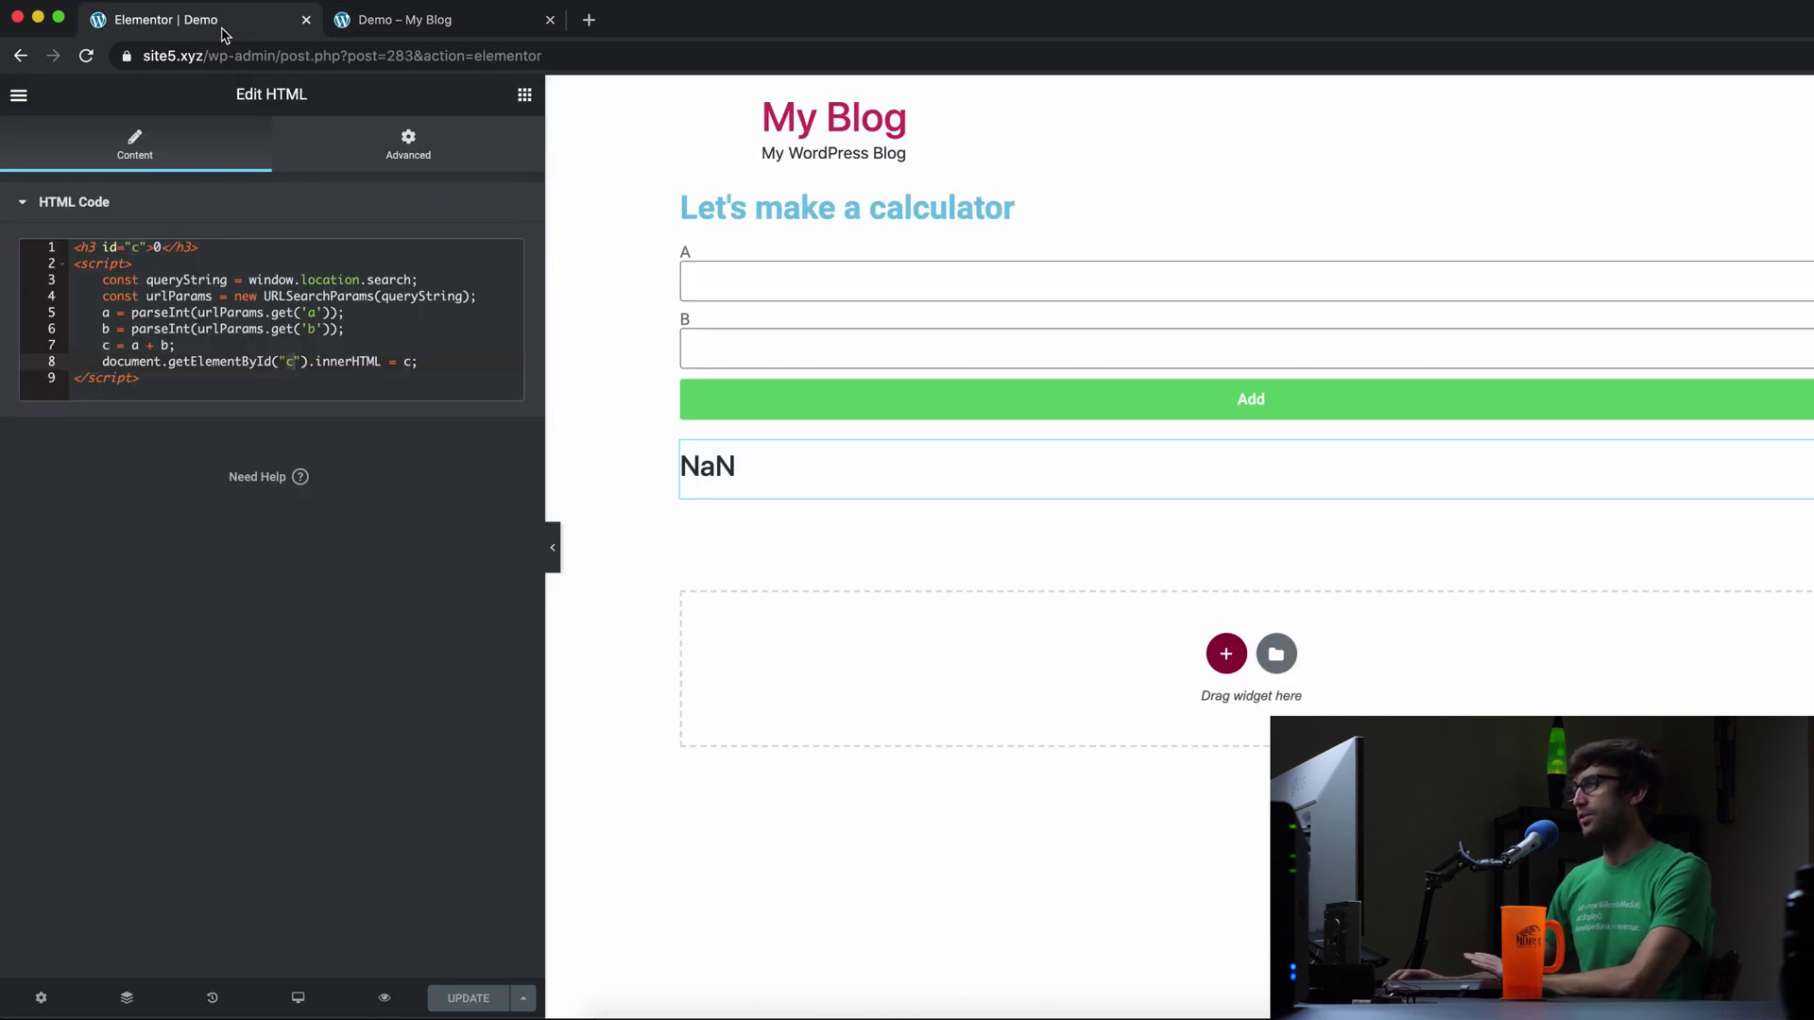
Step: Replace the form's Email after-submit action with Redirect and expand the Redirect settings
{"action": "left_click", "coordinate": [1134, 344]}
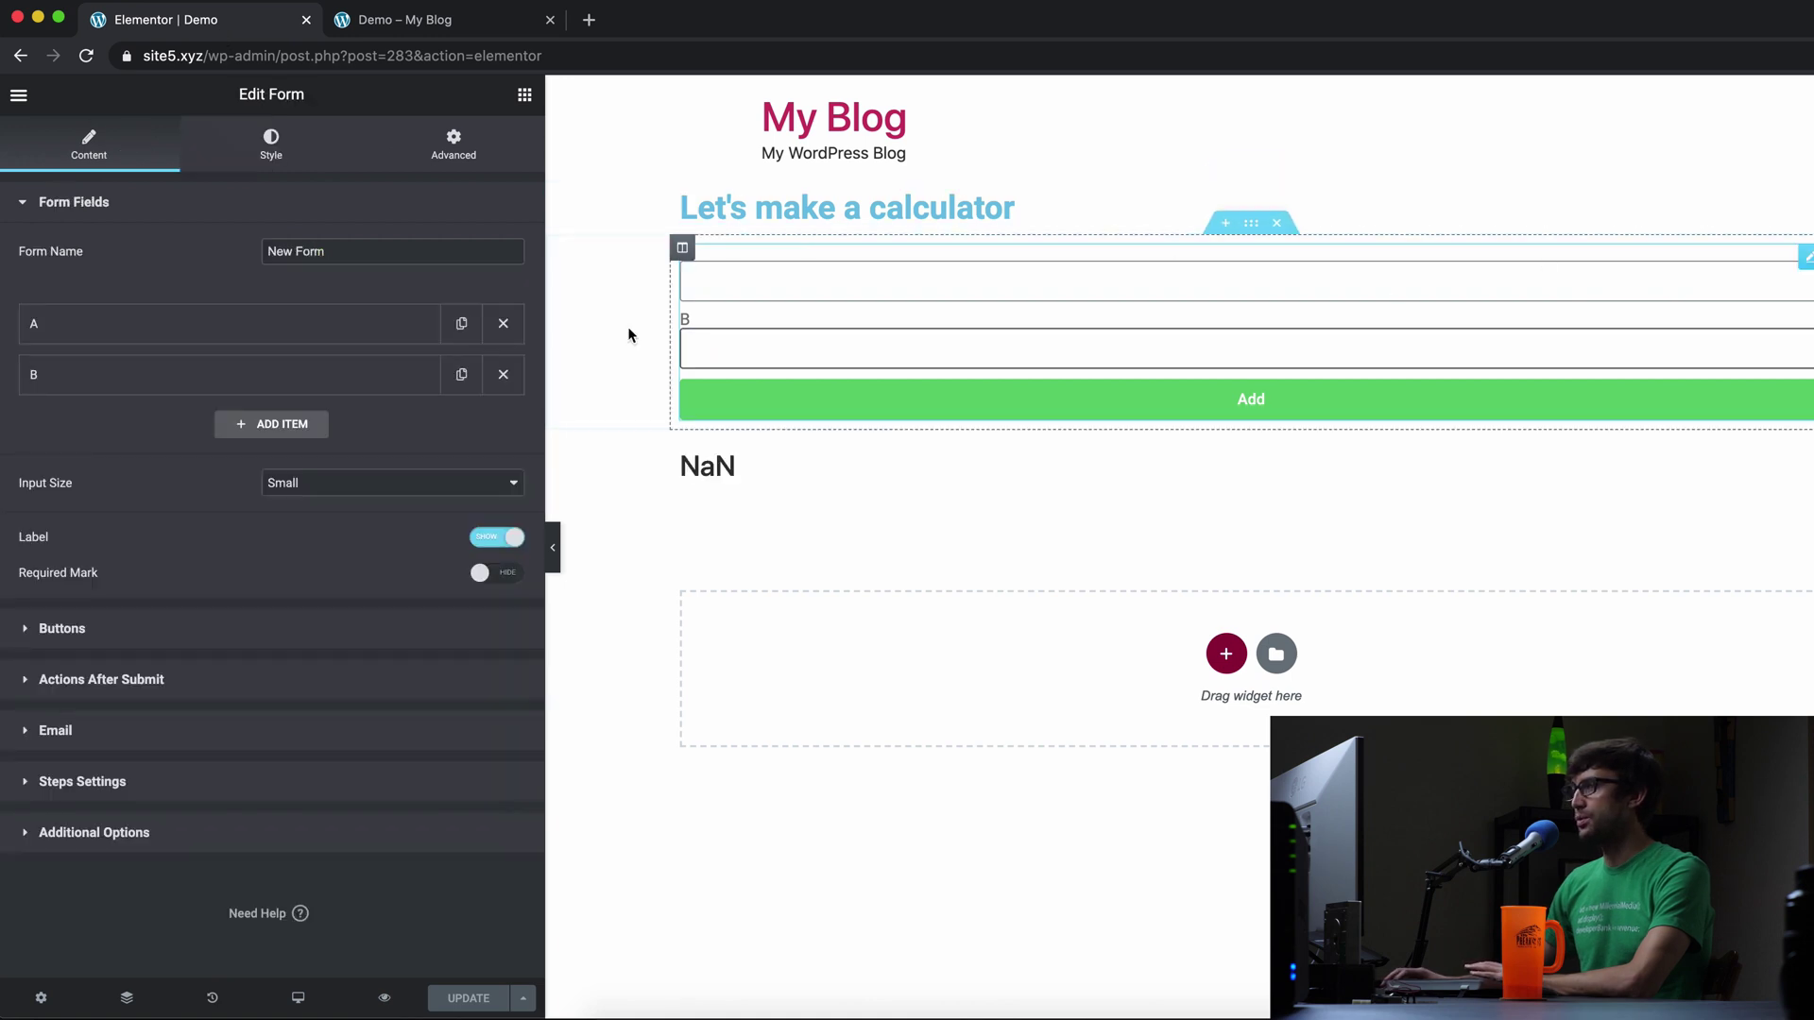
{"action": "left_click", "coordinate": [24, 681]}
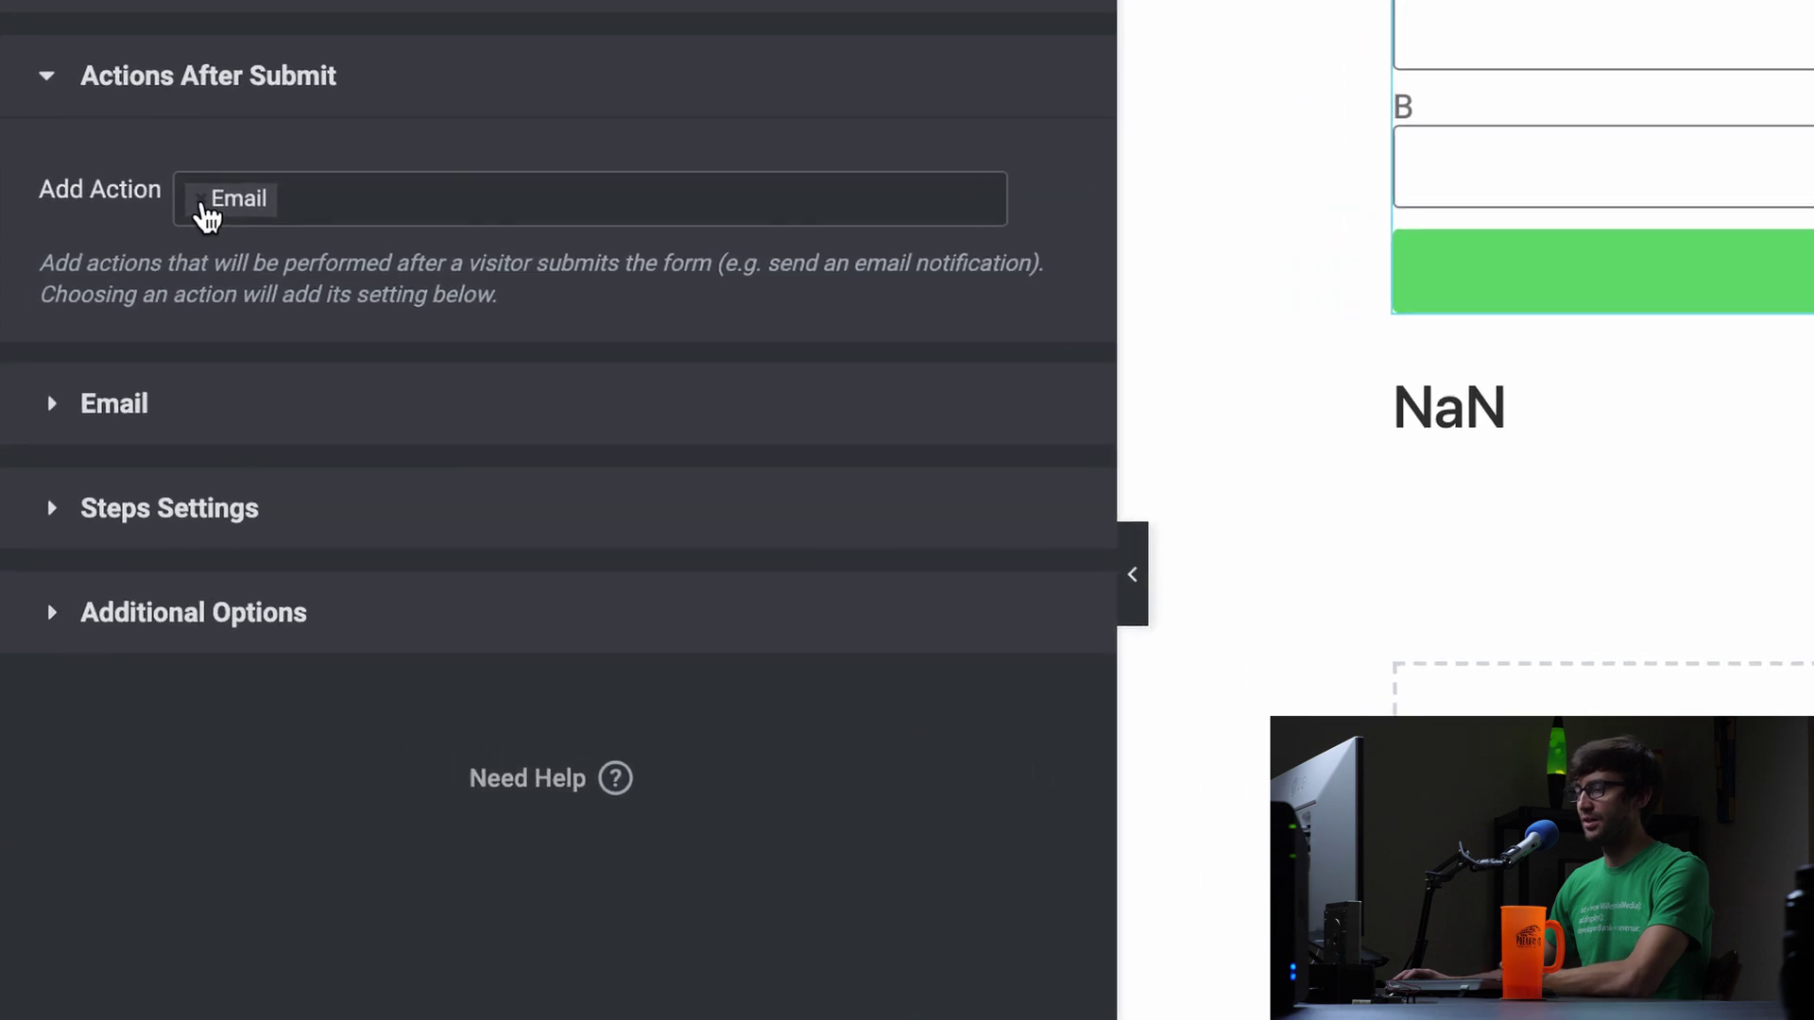
{"action": "left_click", "coordinate": [163, 260]}
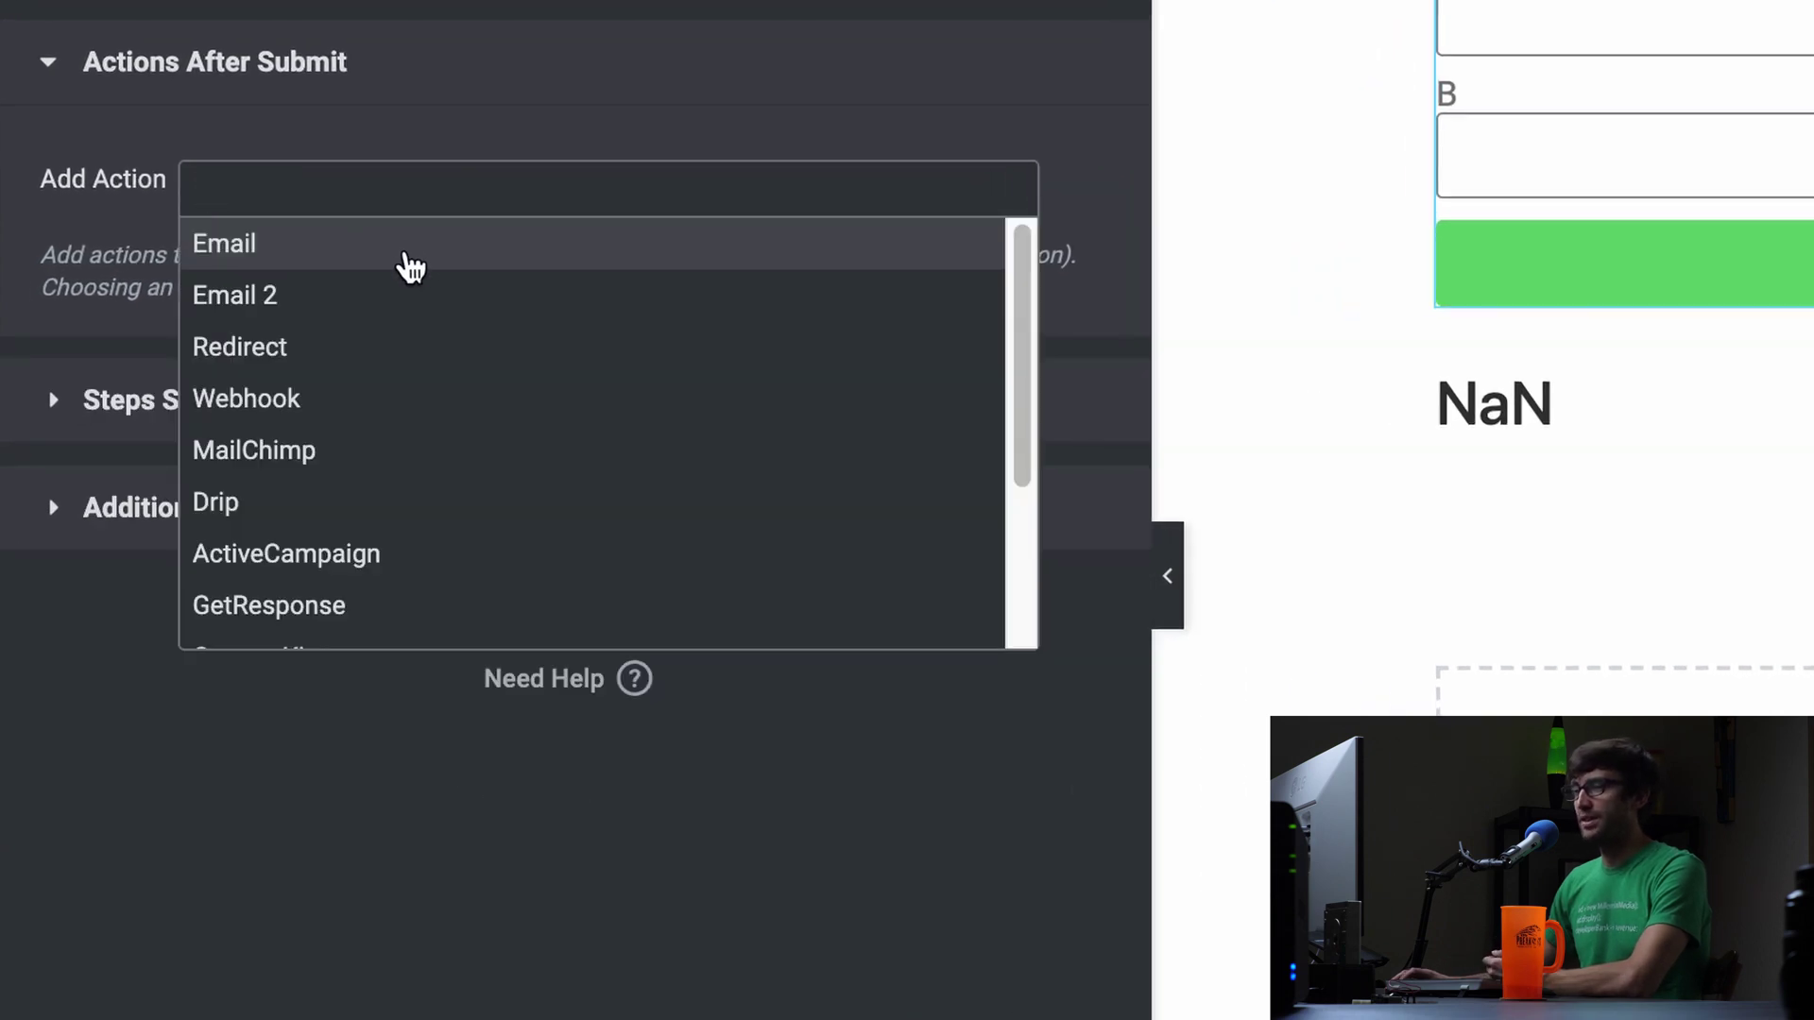
{"action": "scroll", "coordinate": [425, 341], "scroll_direction": "down", "scroll_amount": 3}
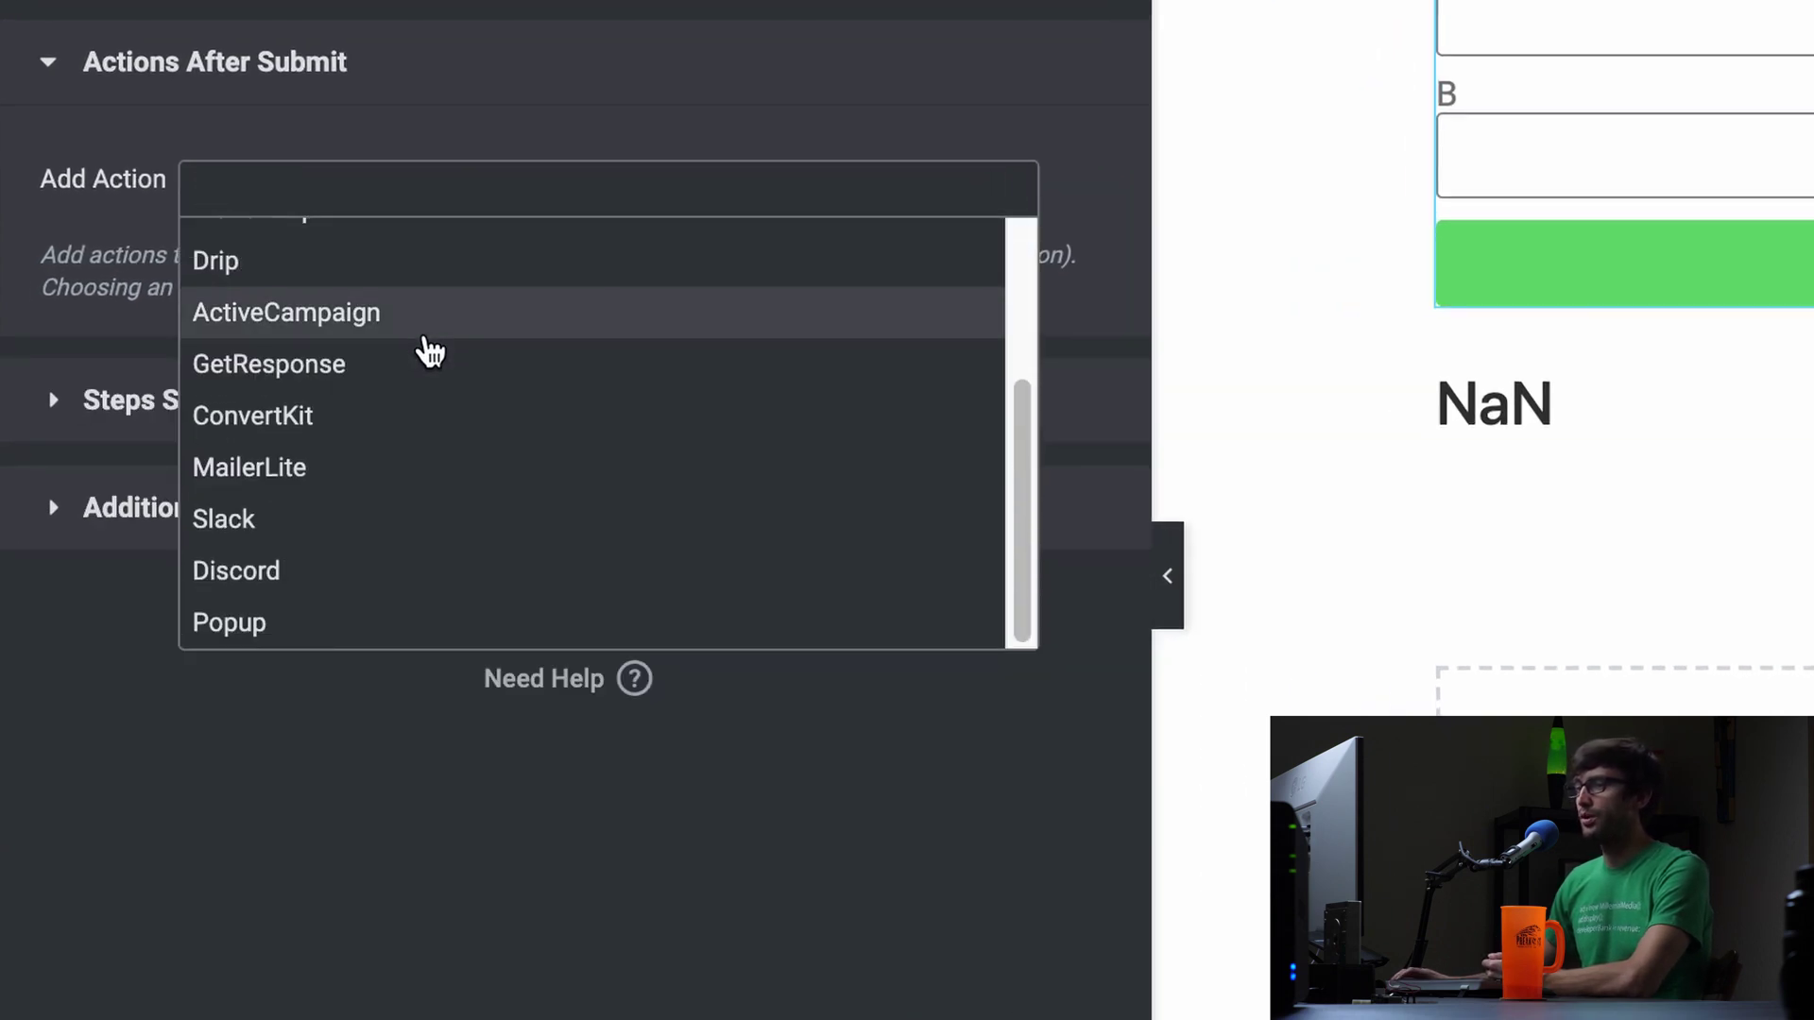
{"action": "scroll", "coordinate": [430, 350], "scroll_direction": "up", "scroll_amount": 3}
{"action": "left_click", "coordinate": [432, 353]}
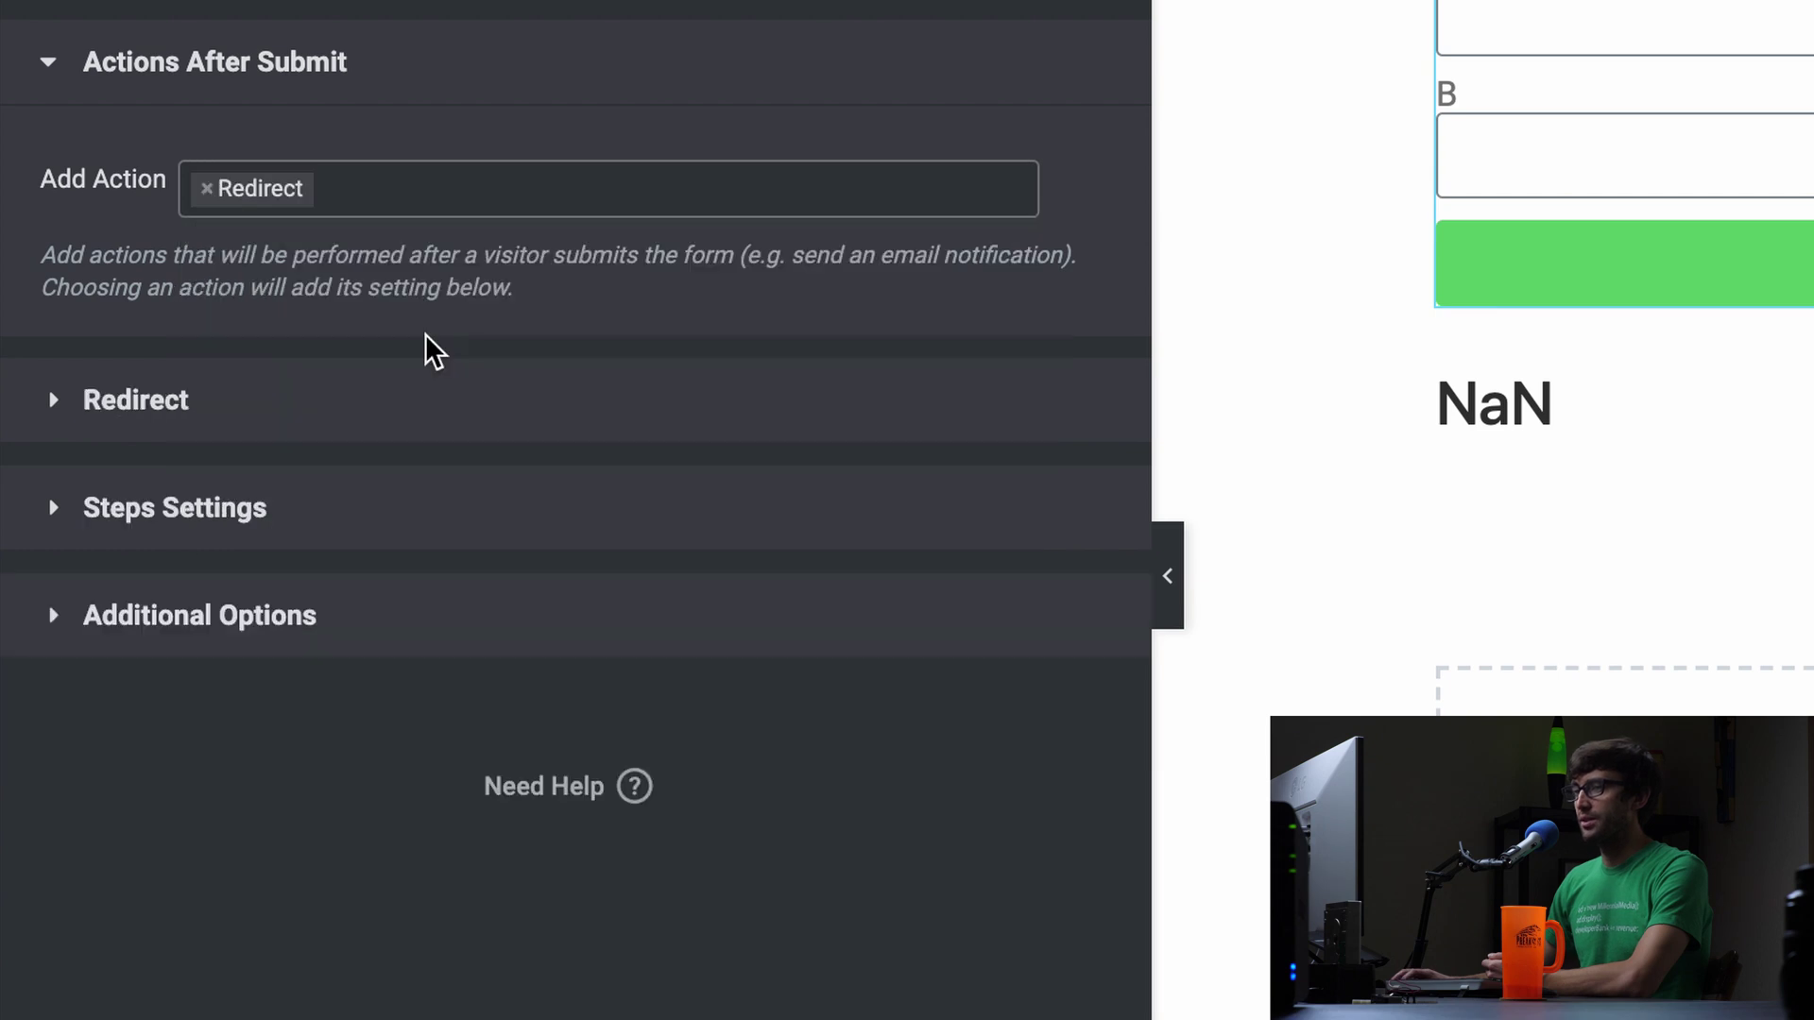
{"action": "left_click", "coordinate": [83, 416]}
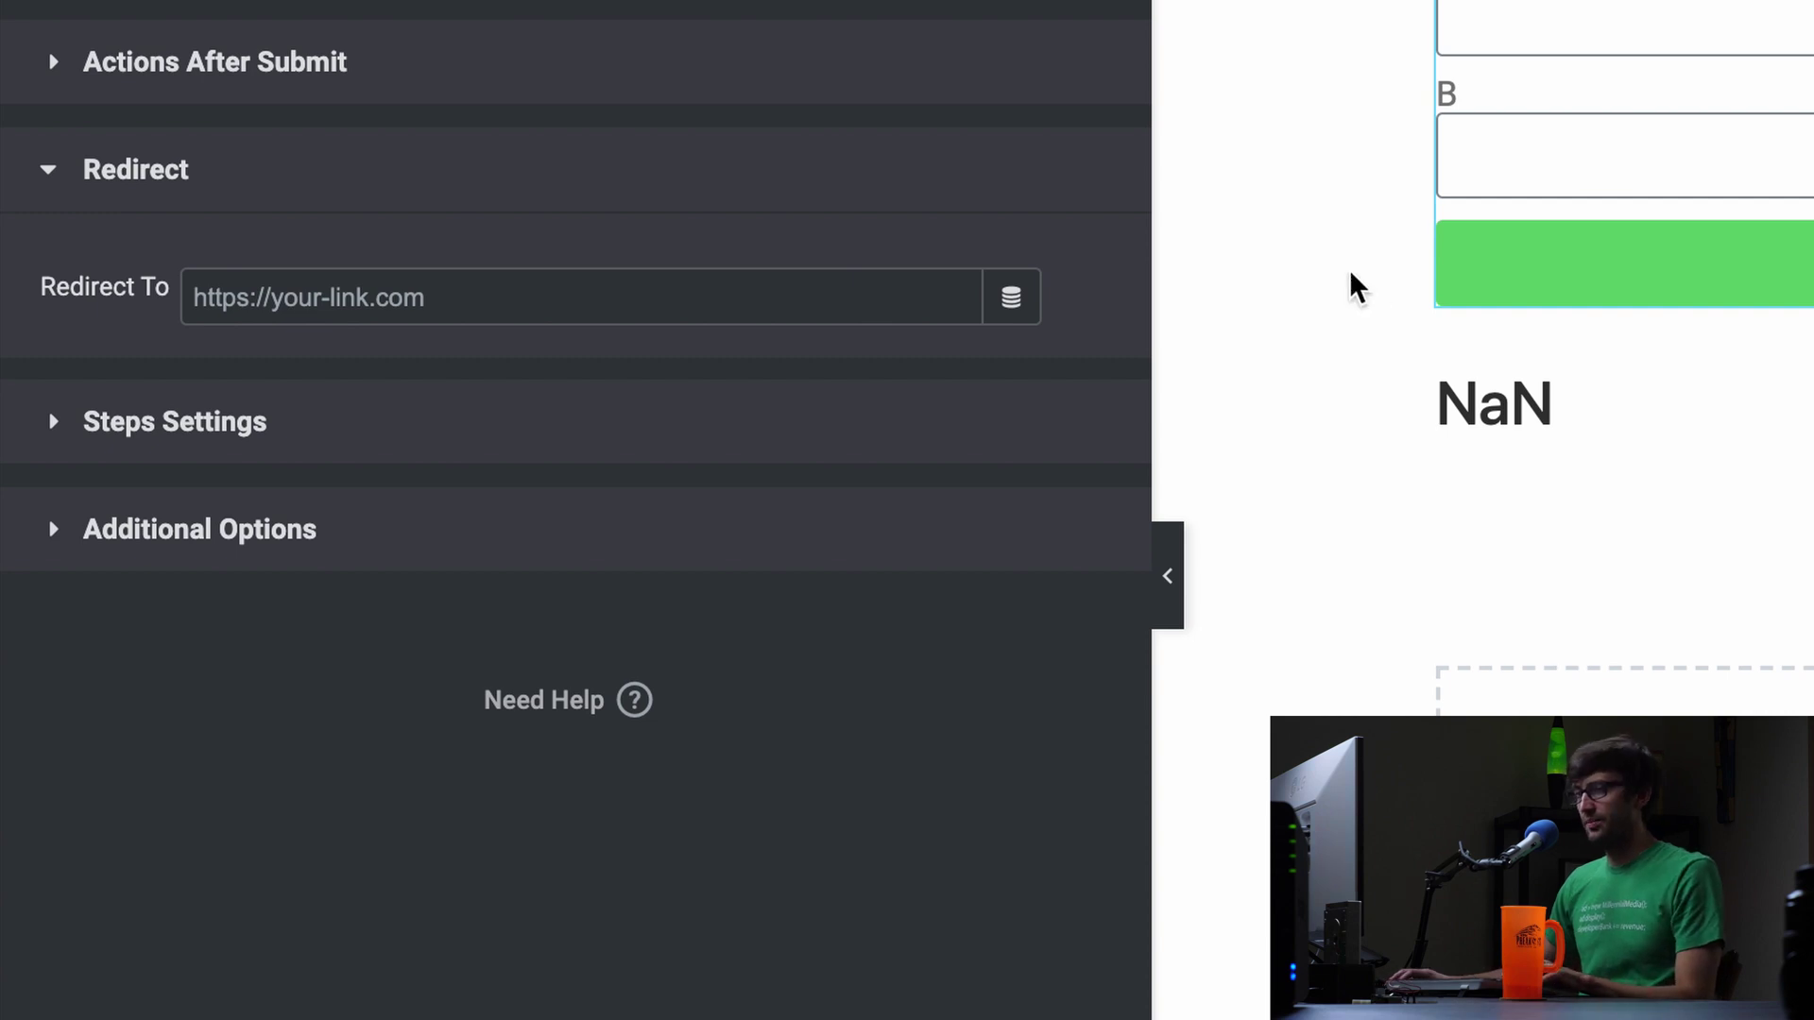
{"action": "left_click", "coordinate": [672, 312]}
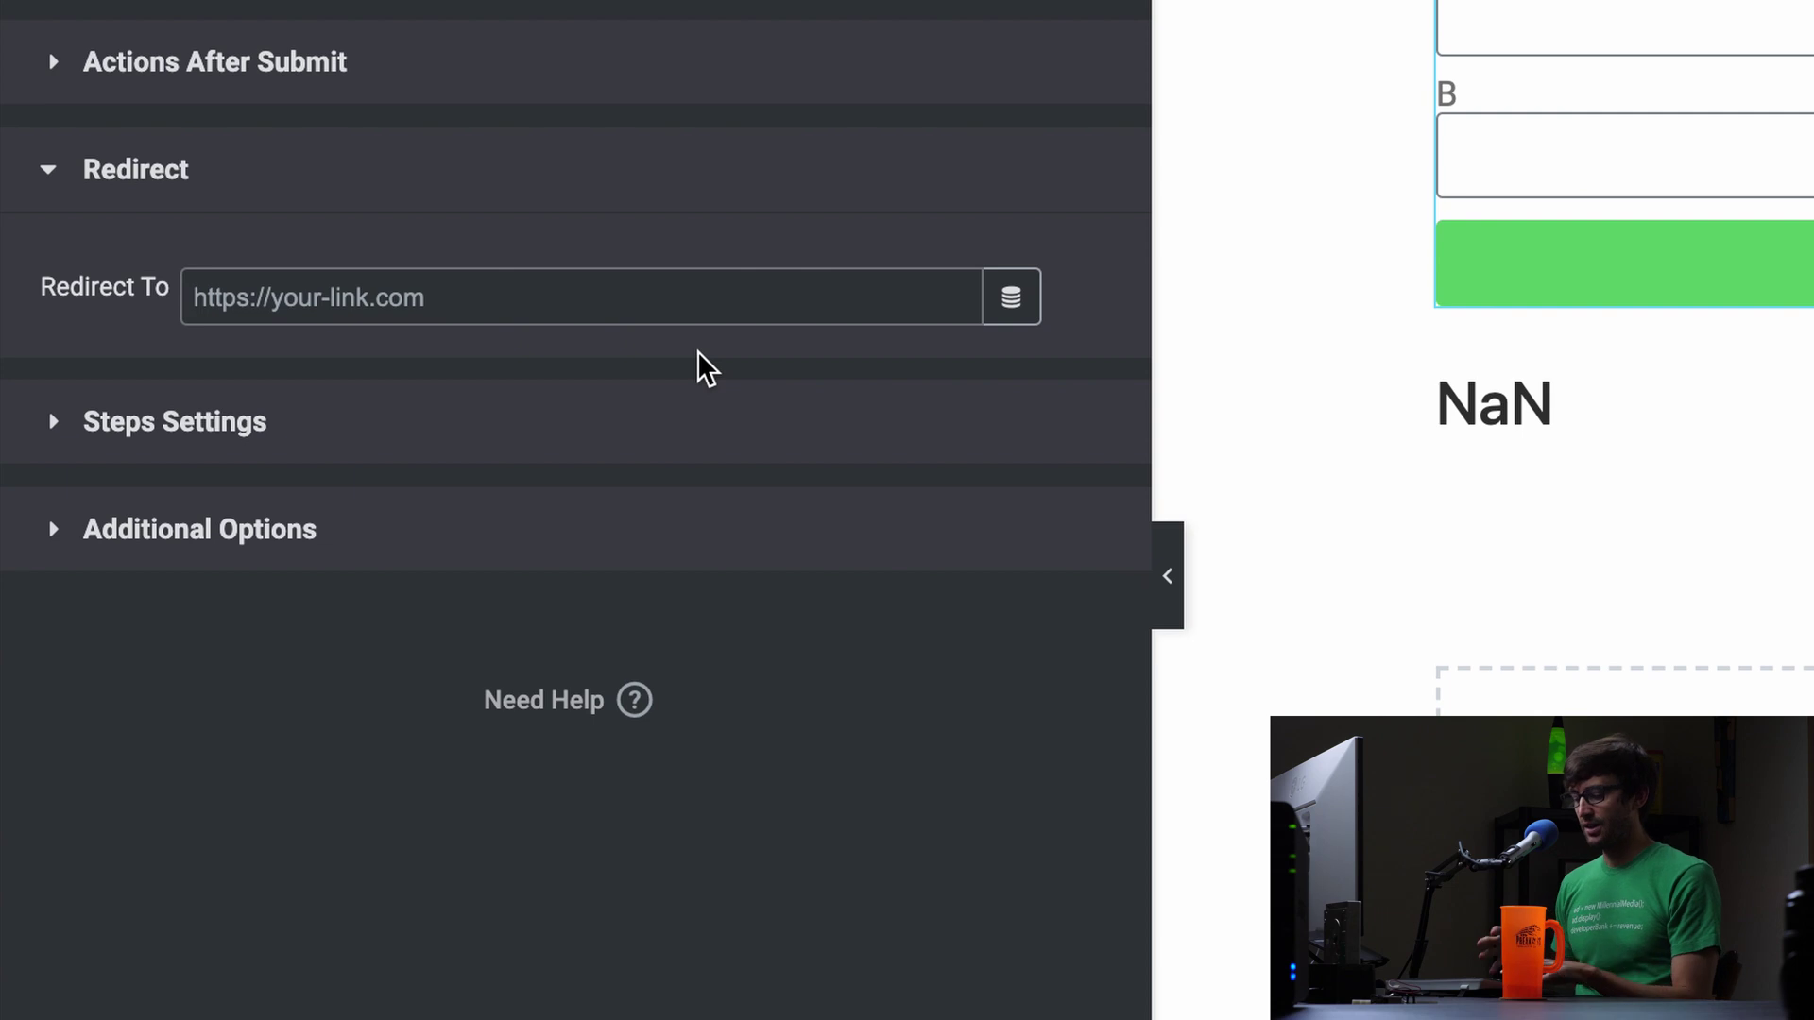
{"action": "type", "text": "https://site5.xyz/demo/?a=[field id=\"a\"]&b=[field id=\"b\"]"}
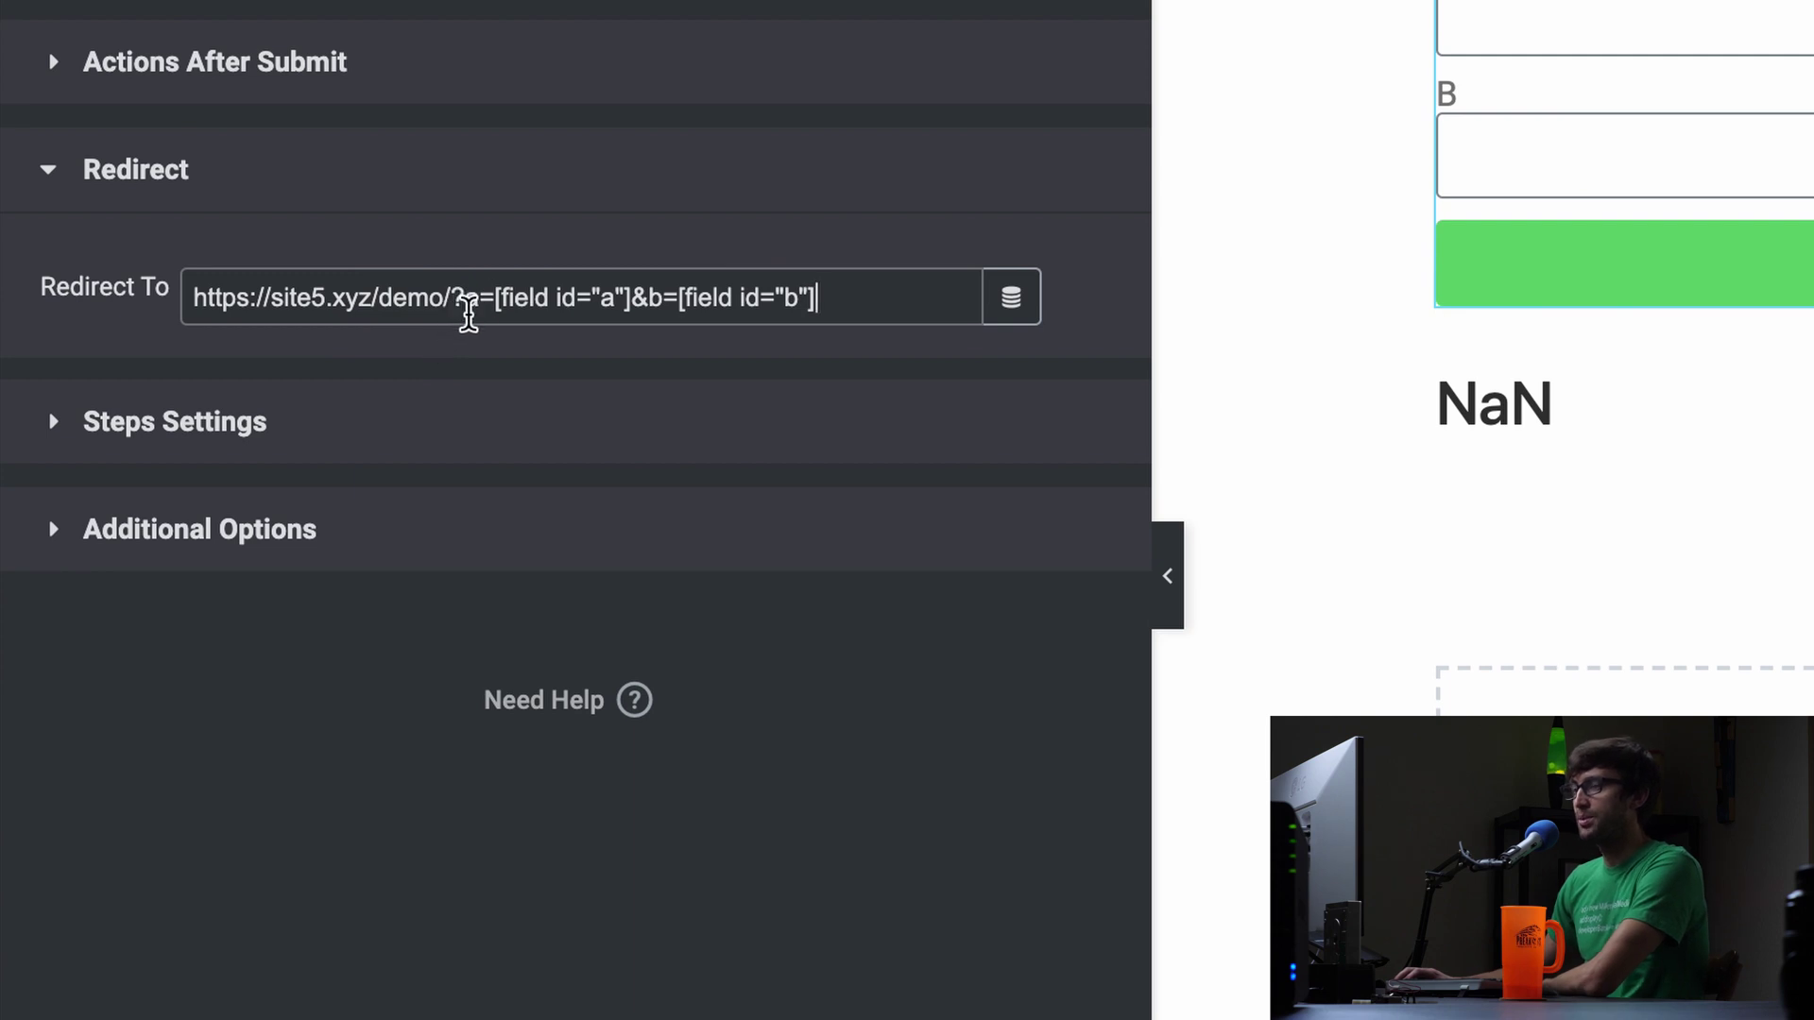
{"action": "left_click_drag", "start_coordinate": [465, 302], "coordinate": [628, 302]}
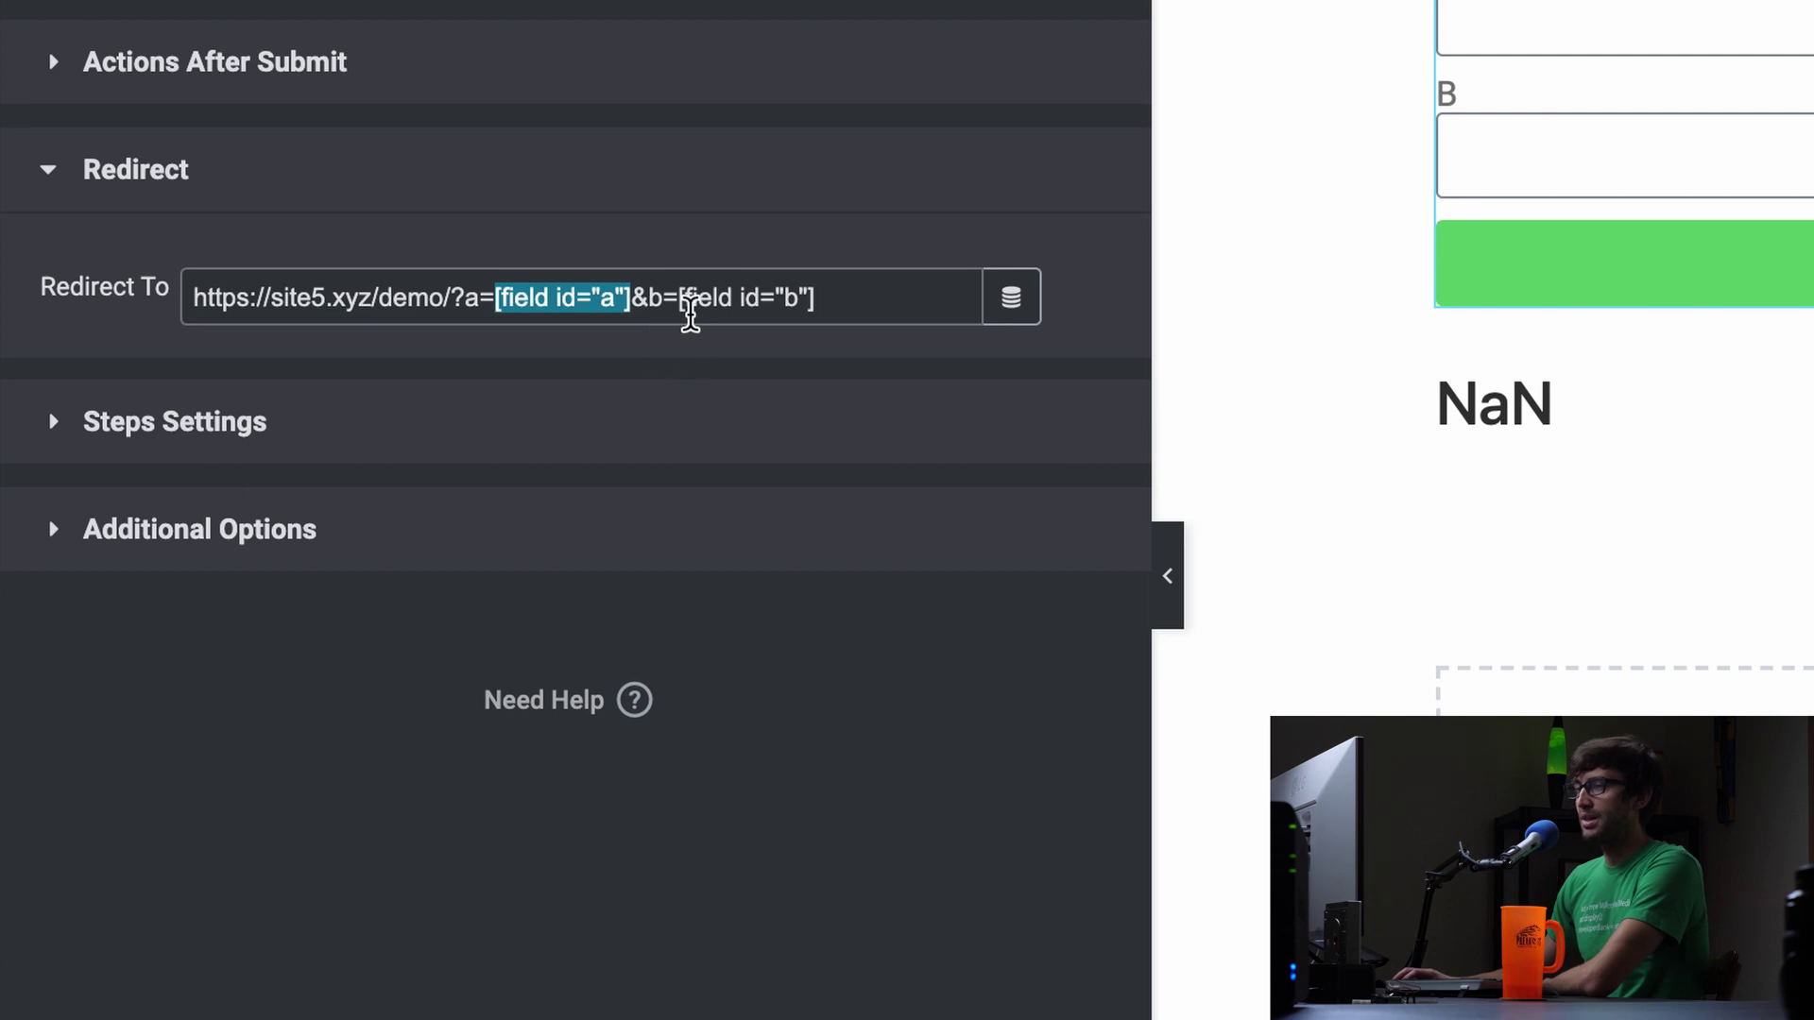
{"action": "left_click_drag", "start_coordinate": [678, 302], "coordinate": [832, 322]}
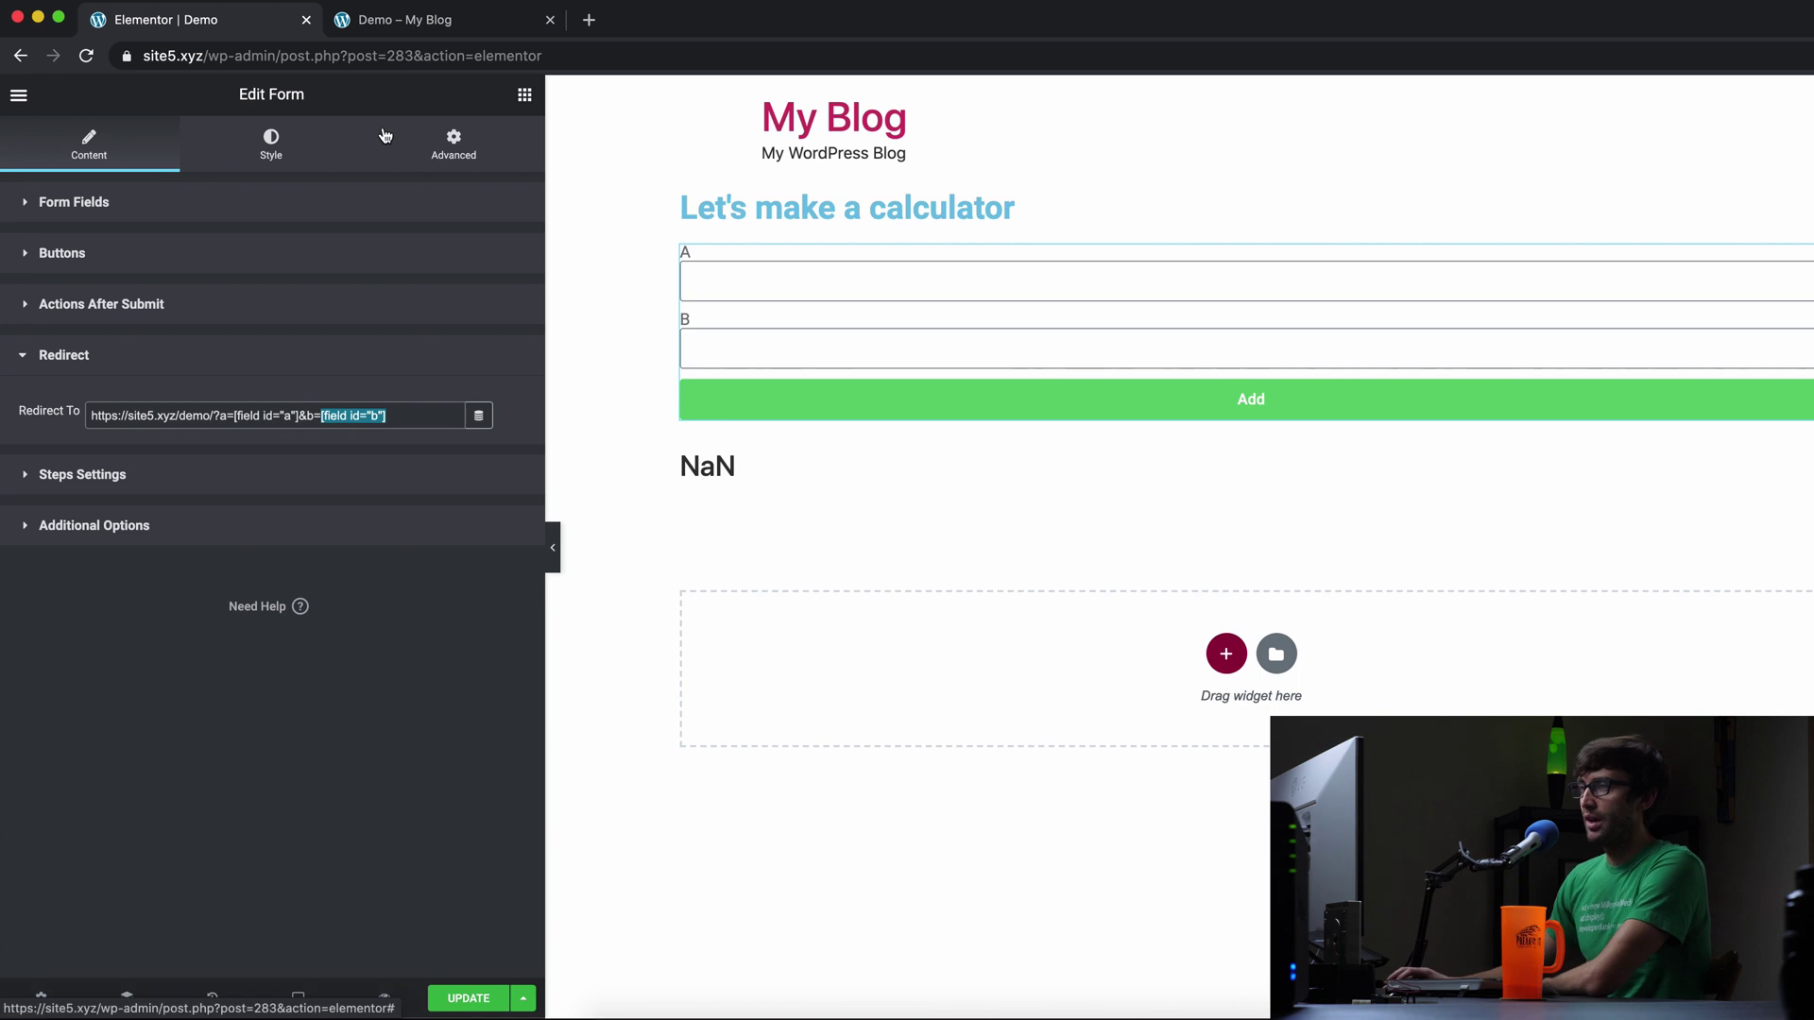
Step: Go over the HTML widget's script that reads a and b from the URL, then save with UPDATE
{"action": "left_click", "coordinate": [1194, 273]}
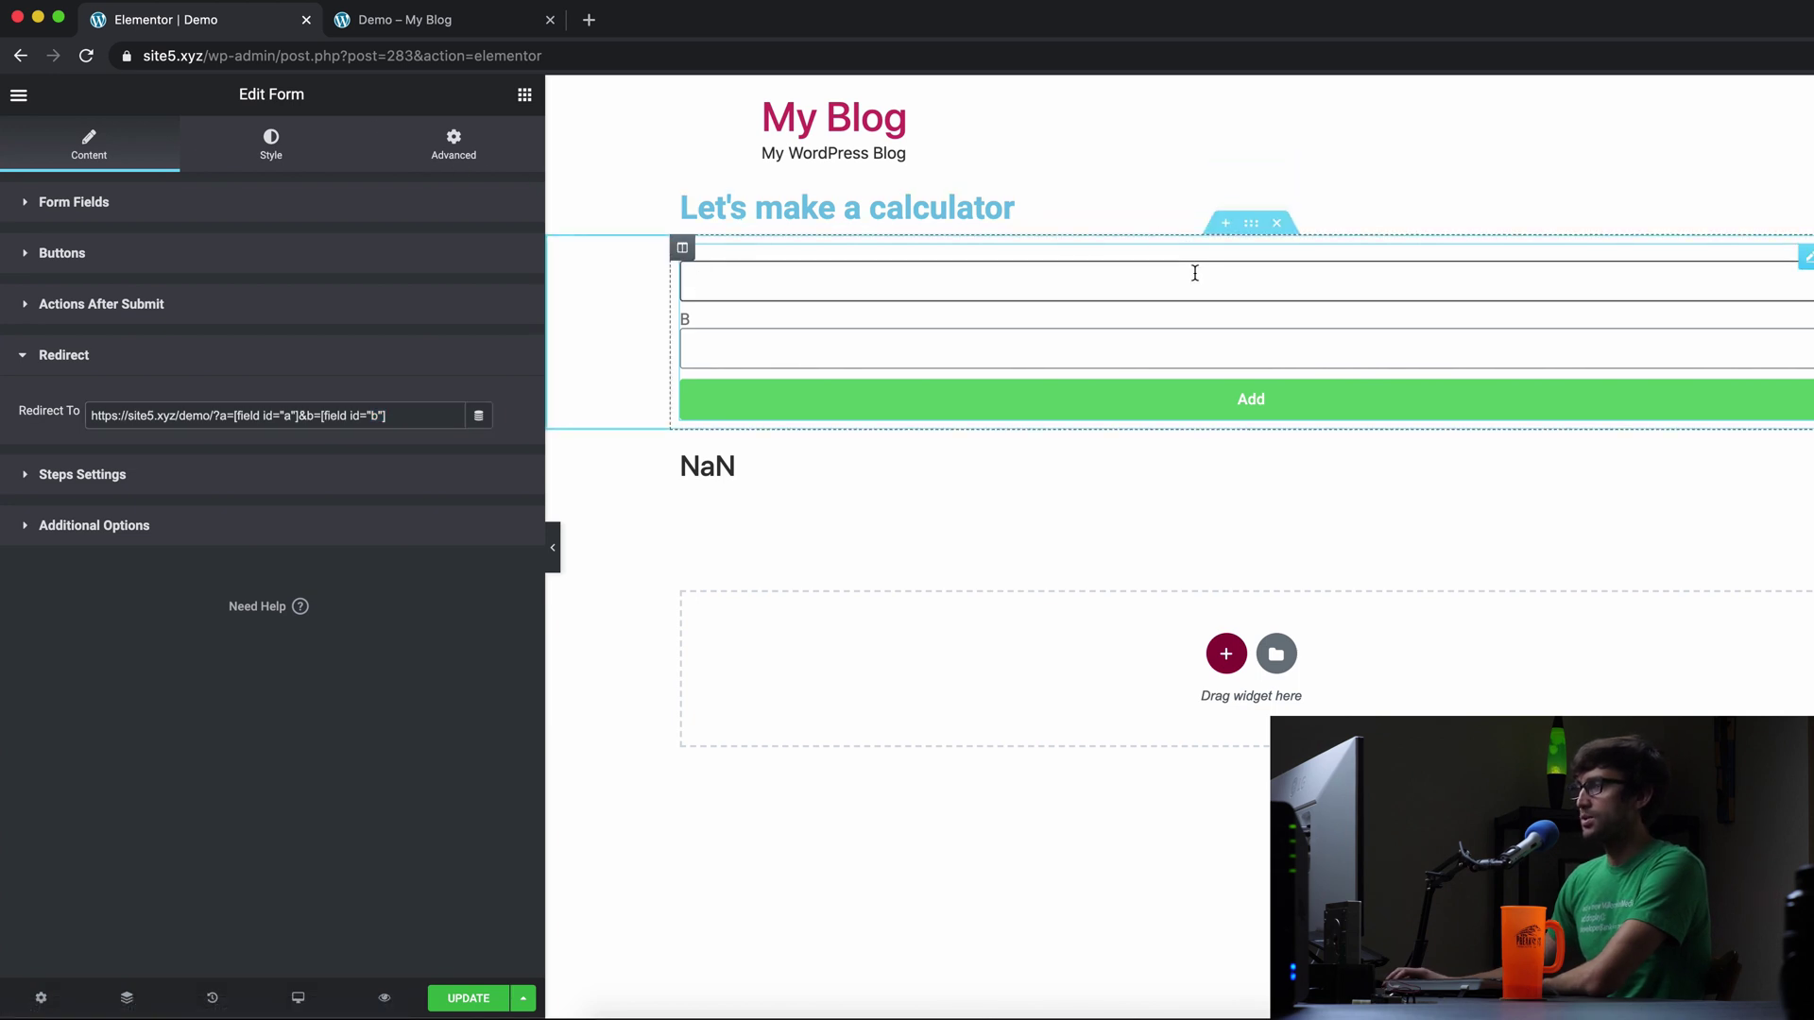
{"action": "left_click", "coordinate": [1068, 485]}
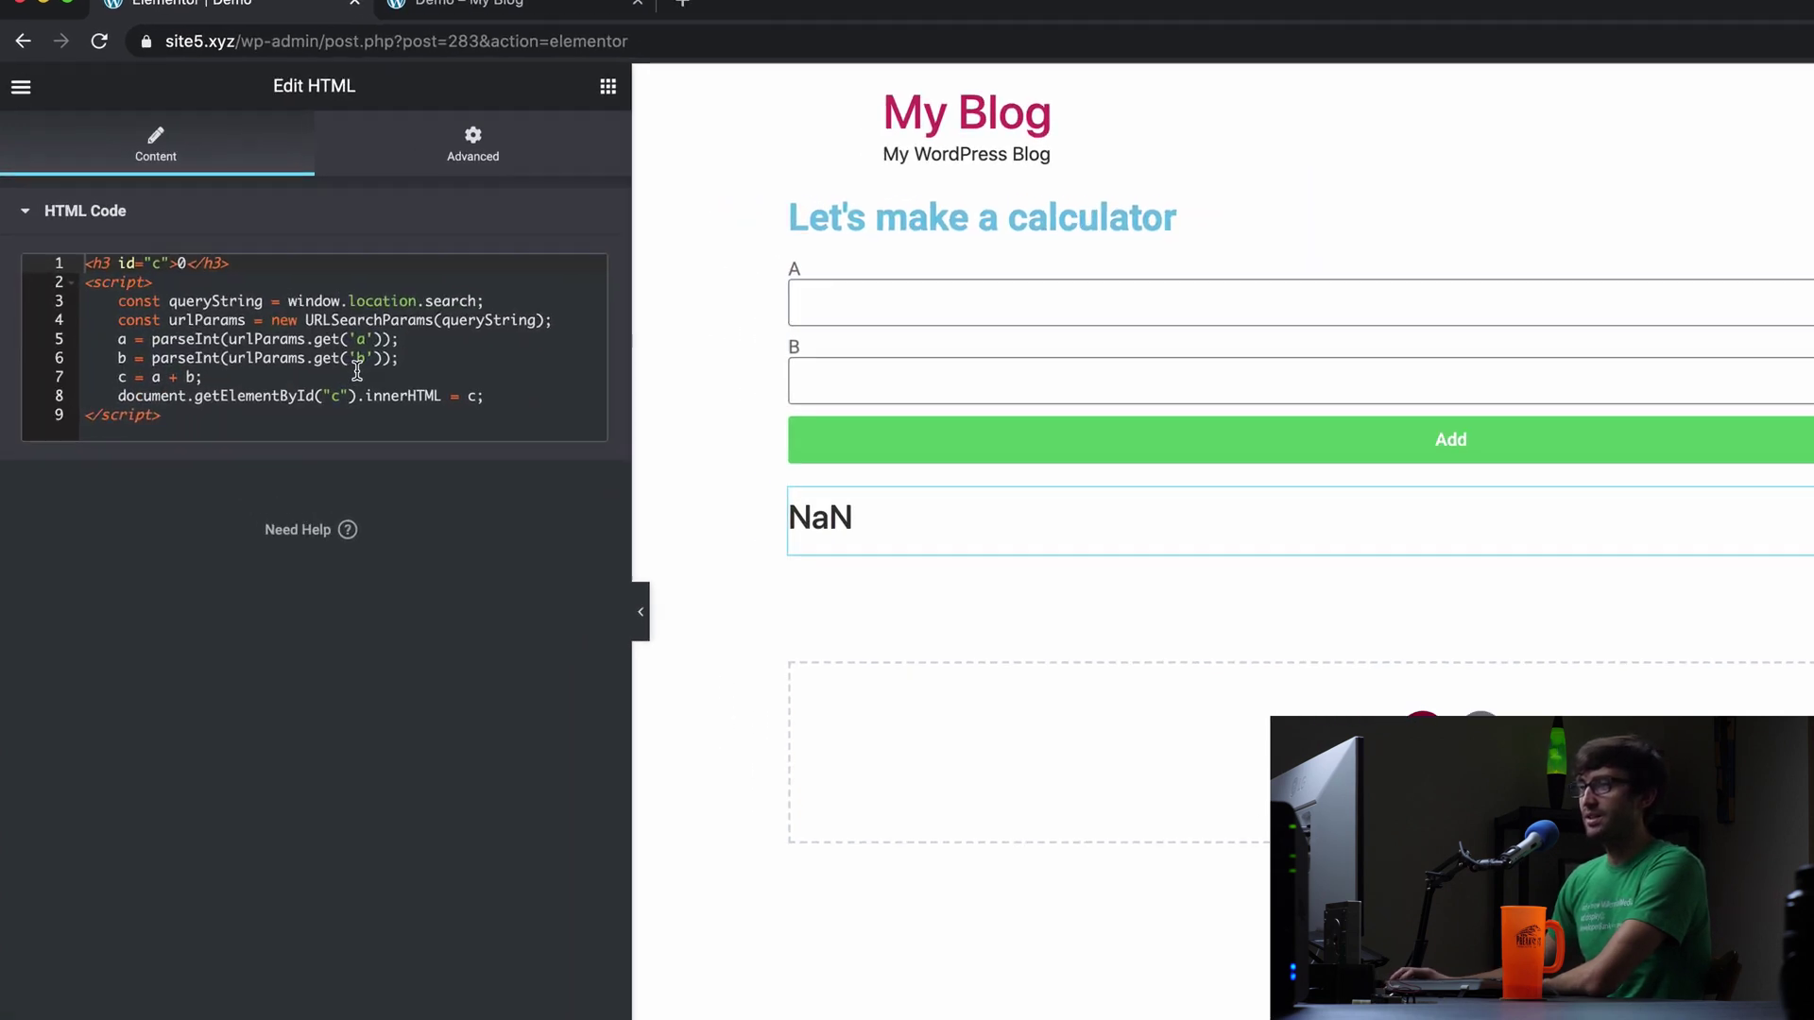
{"action": "left_click", "coordinate": [128, 299]}
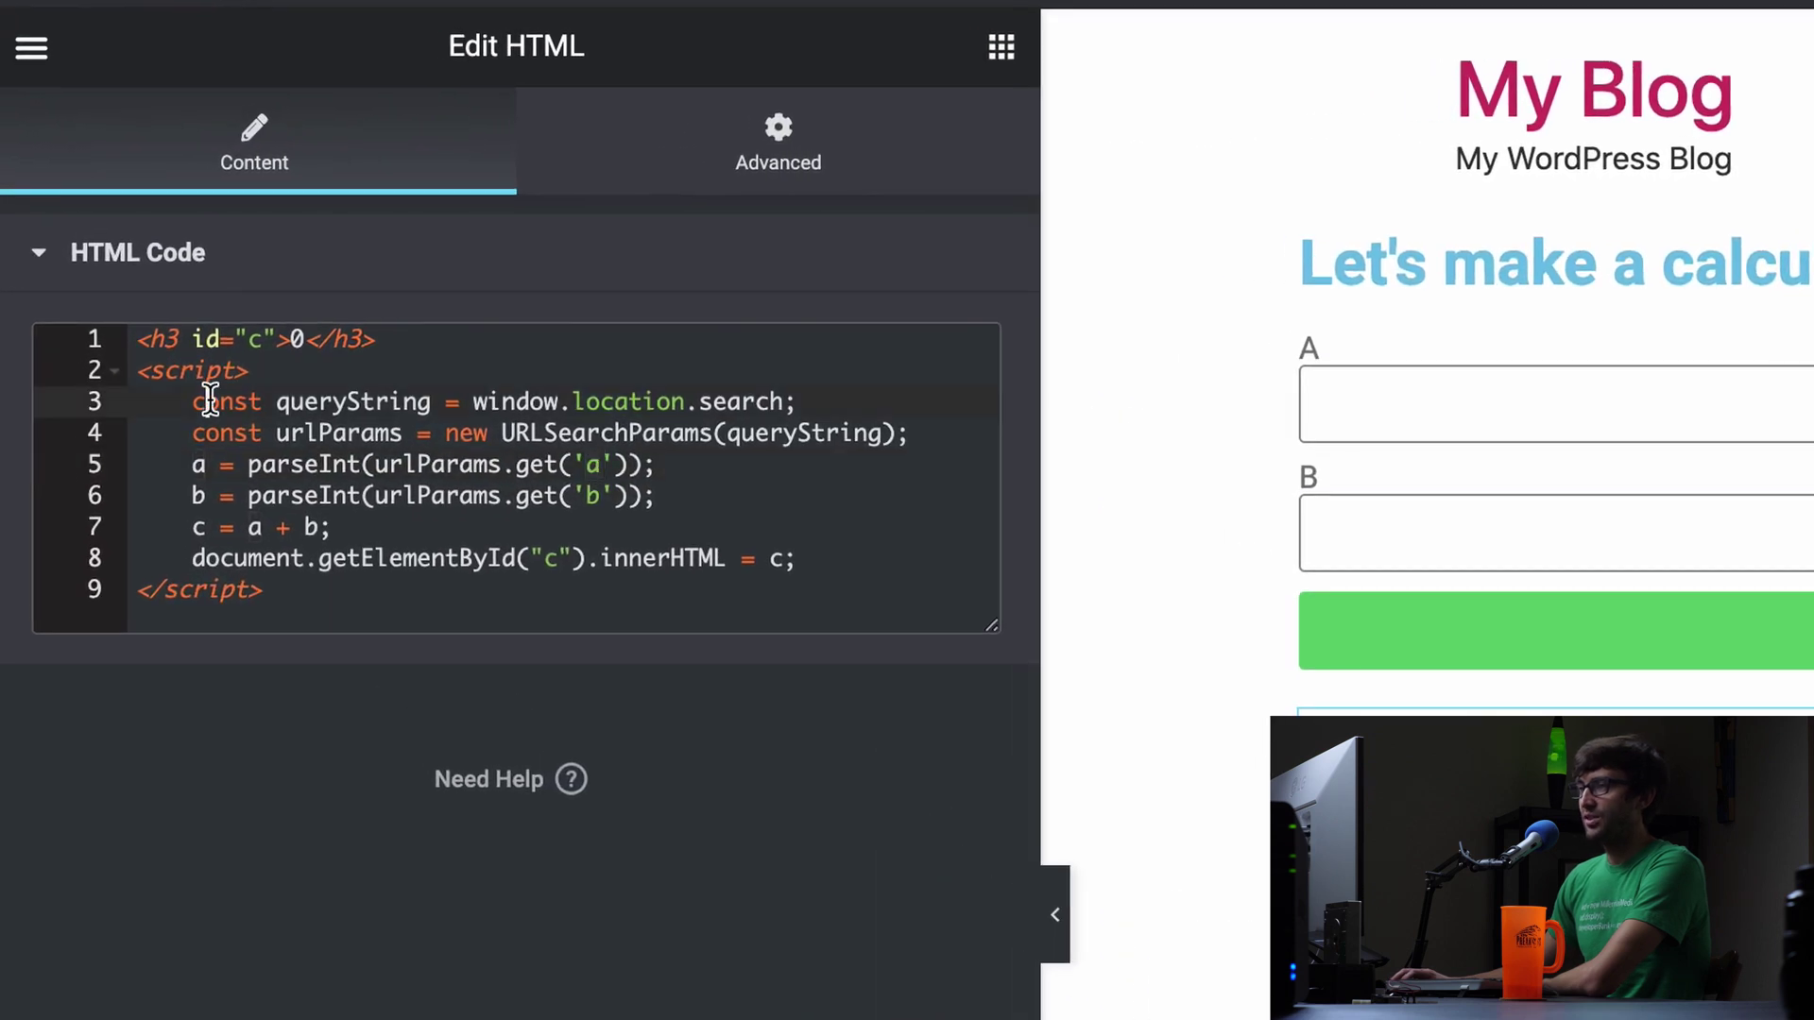
{"action": "left_click_drag", "start_coordinate": [194, 401], "coordinate": [912, 439]}
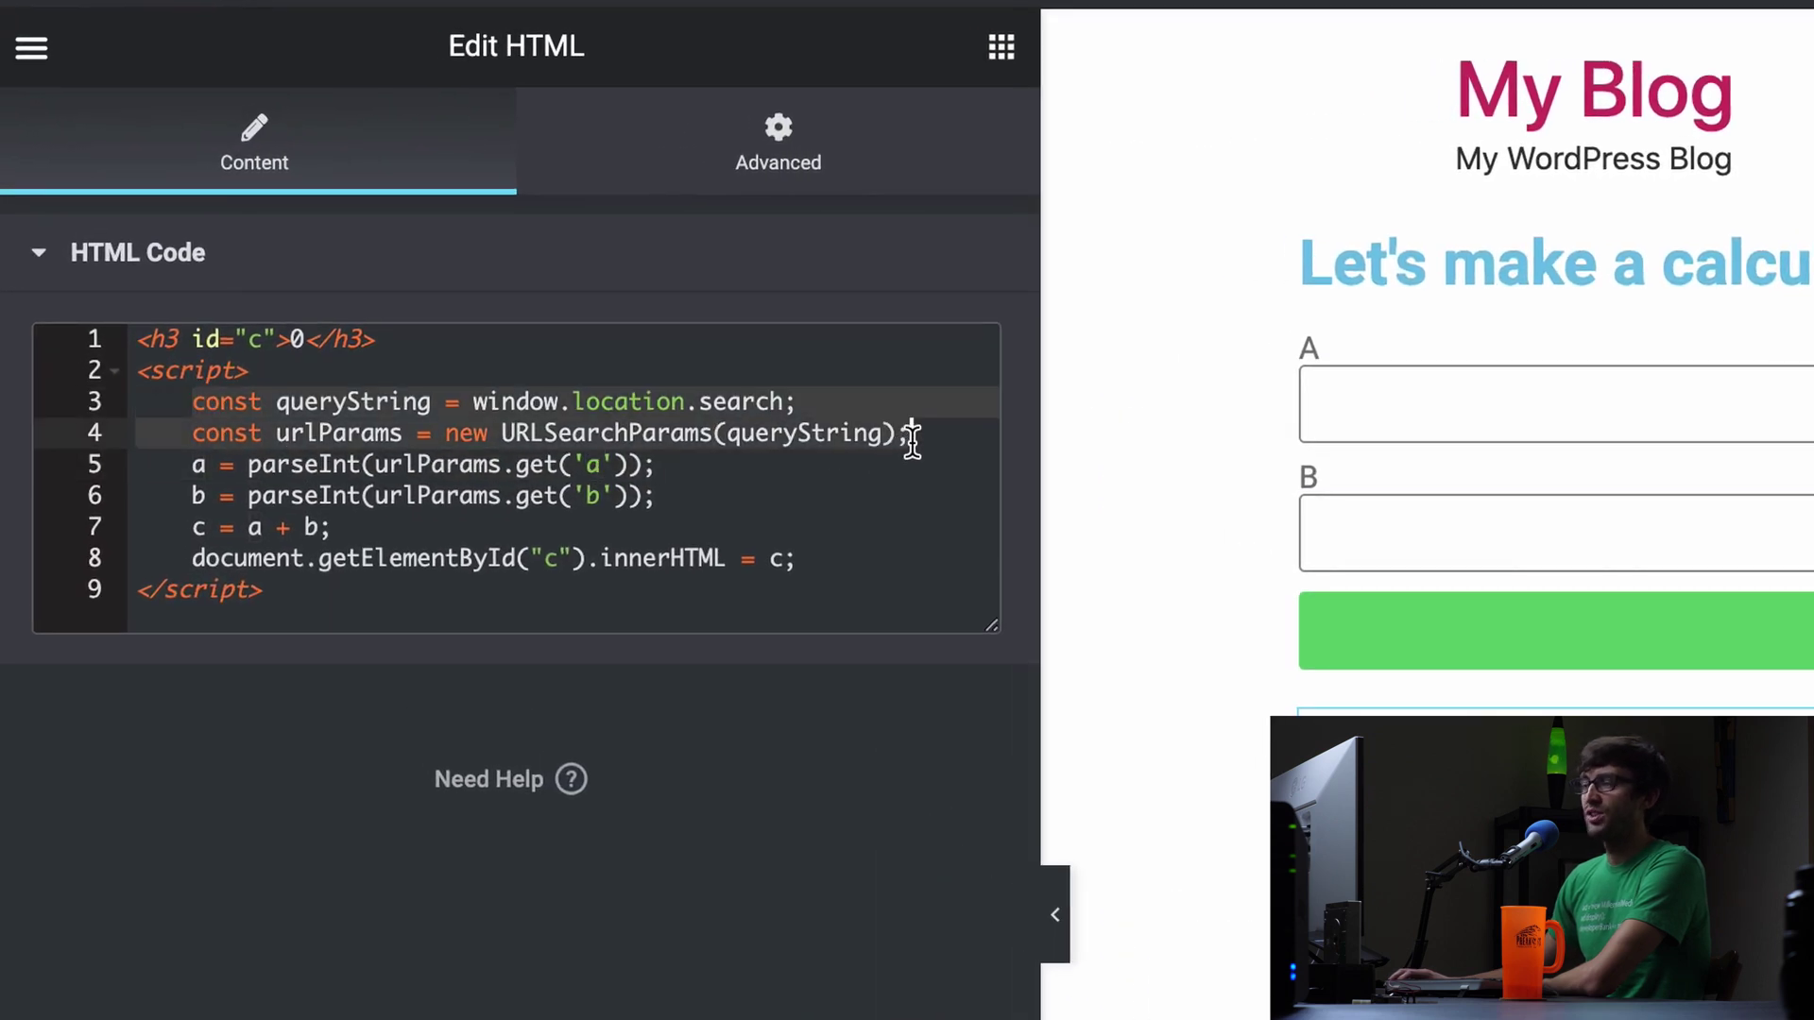
{"action": "left_click", "coordinate": [592, 465]}
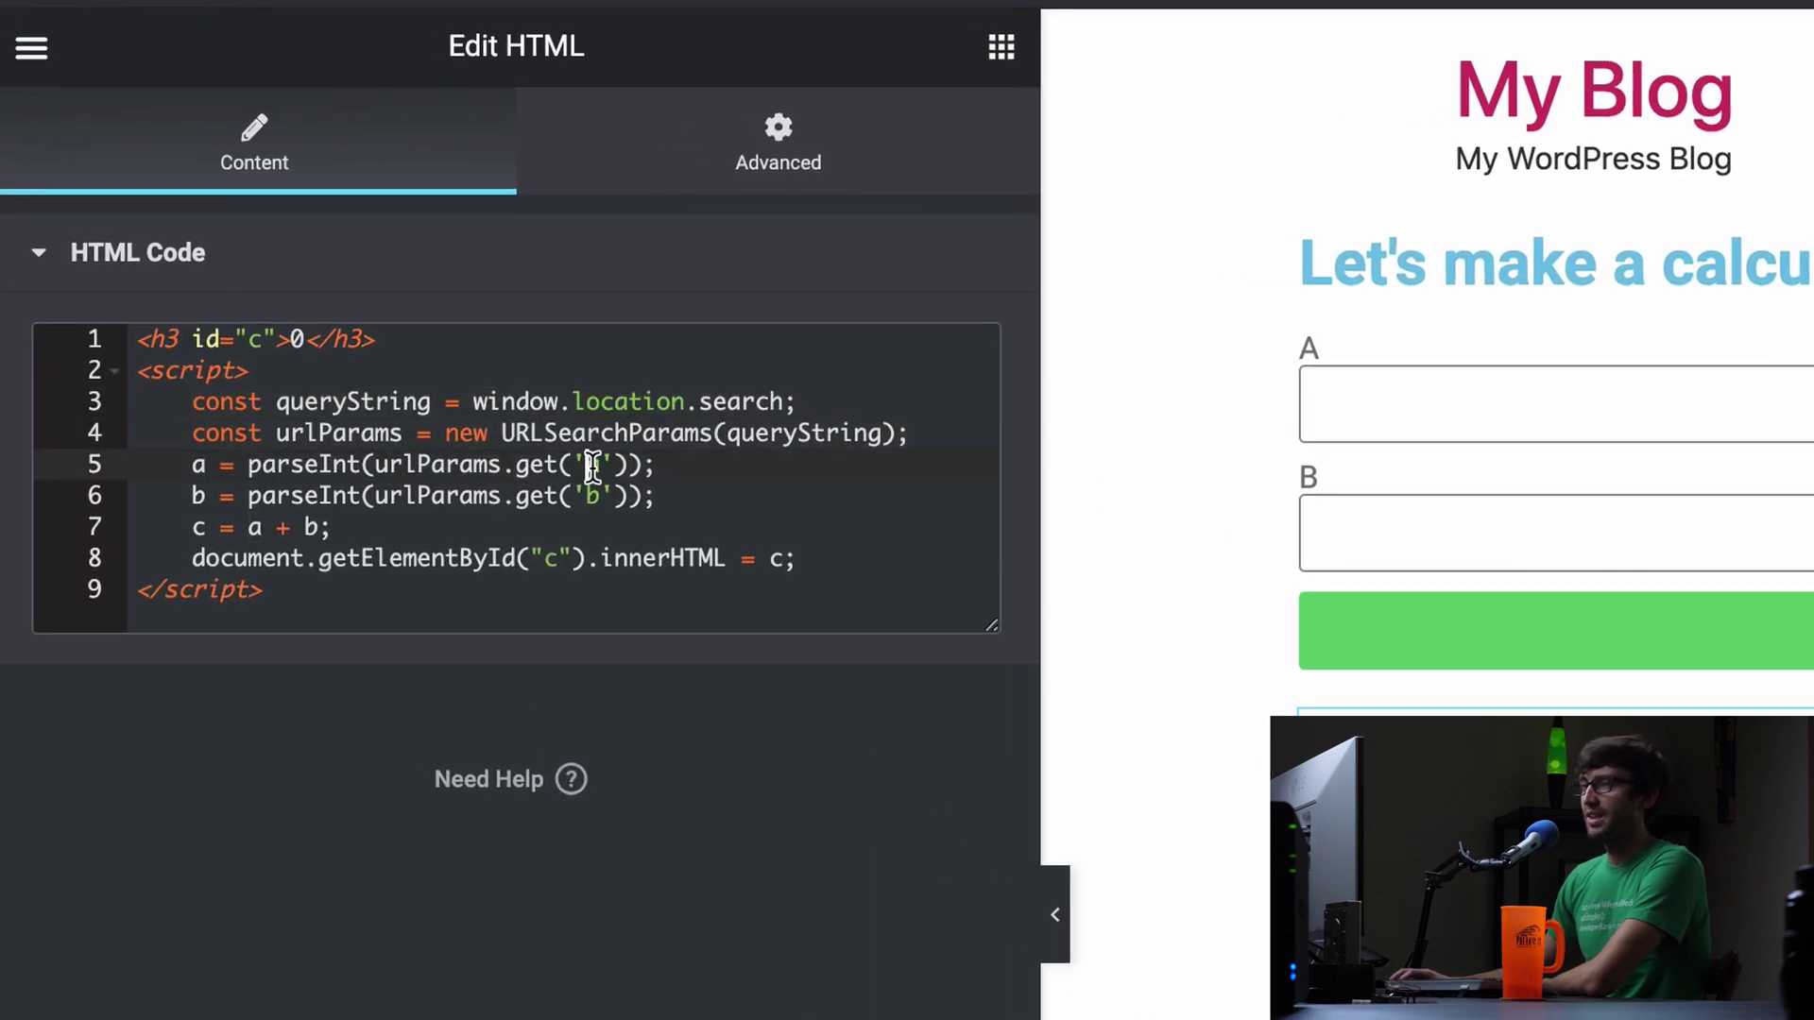
{"action": "left_click", "coordinate": [593, 493]}
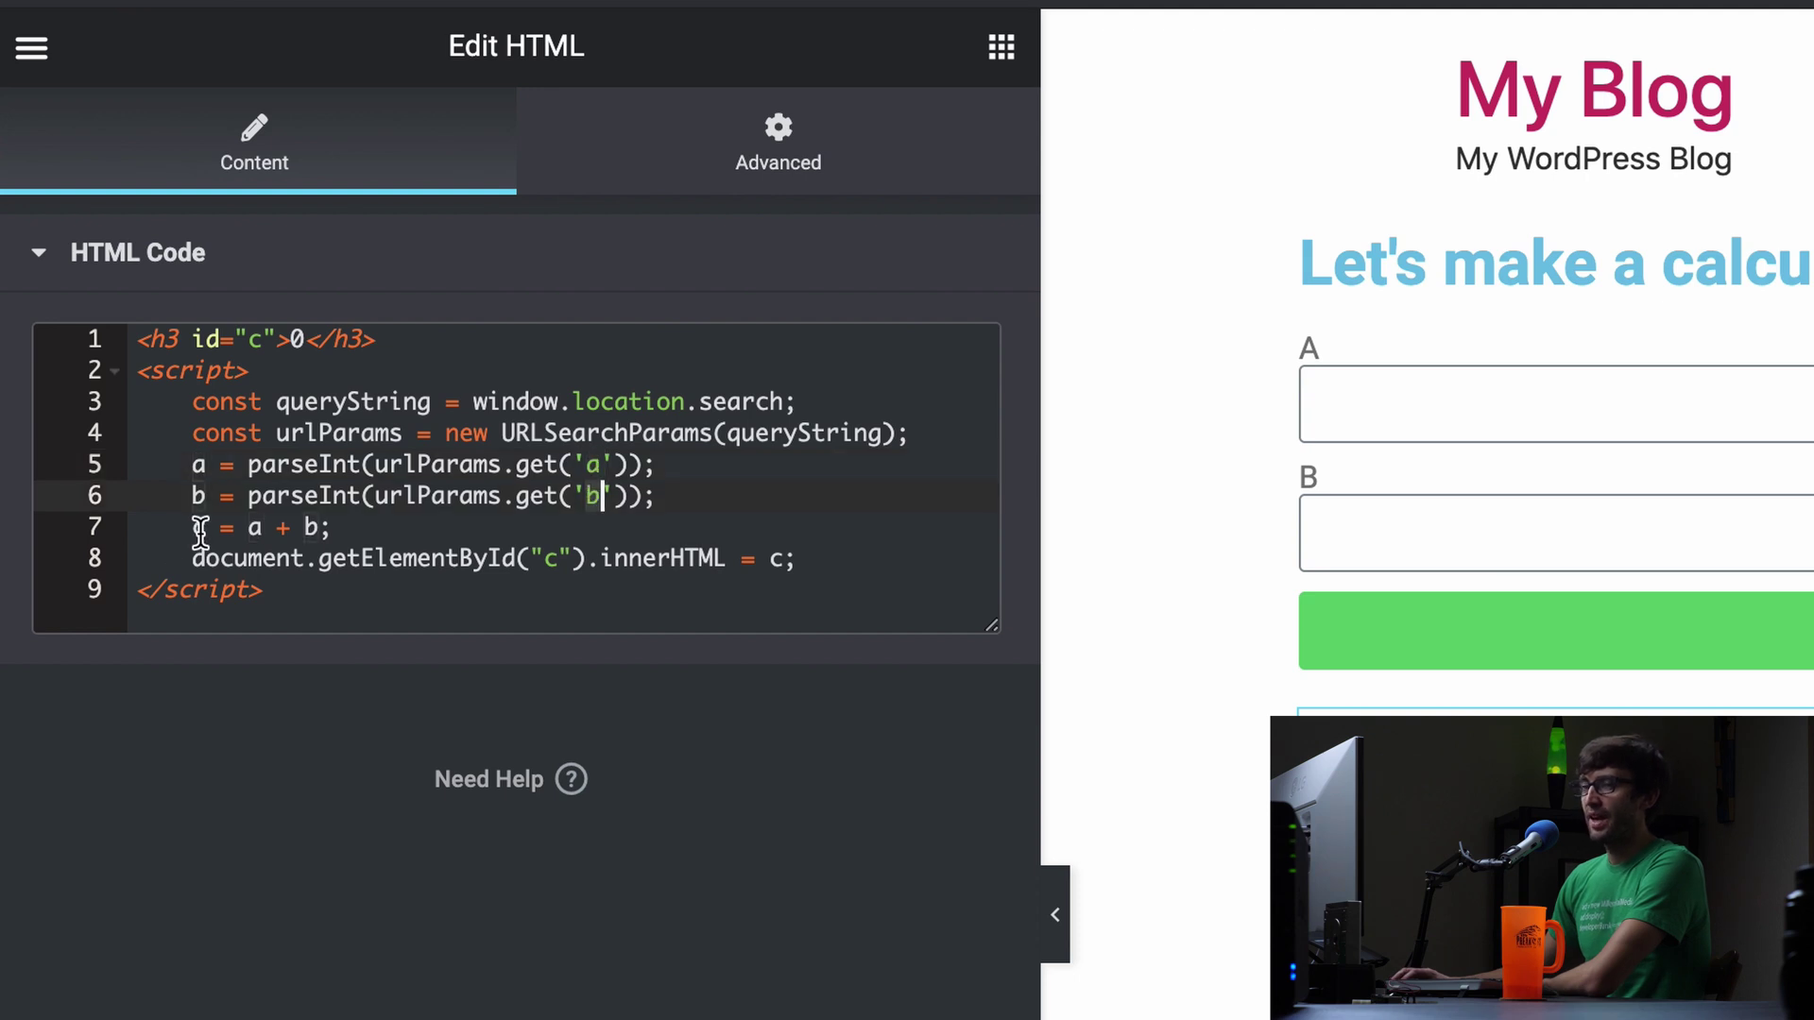
{"action": "left_click", "coordinate": [301, 528]}
{"action": "left_click", "coordinate": [779, 560]}
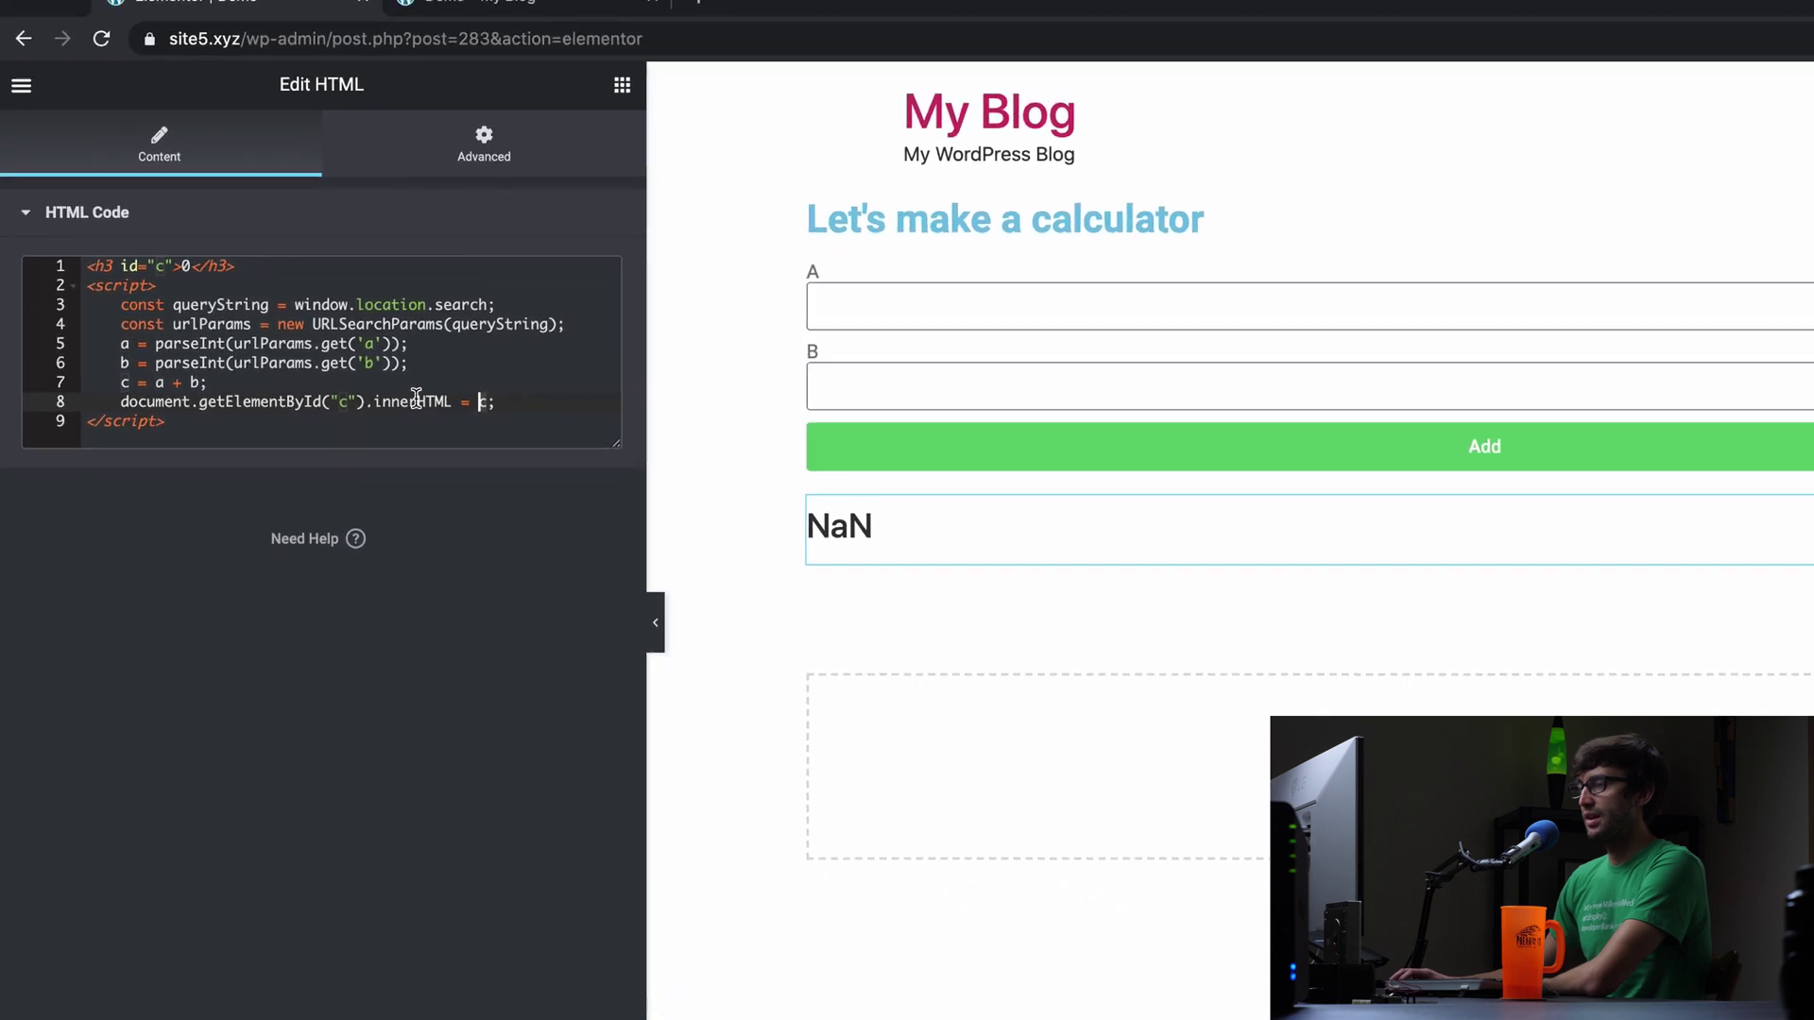
{"action": "left_click", "coordinate": [454, 1000]}
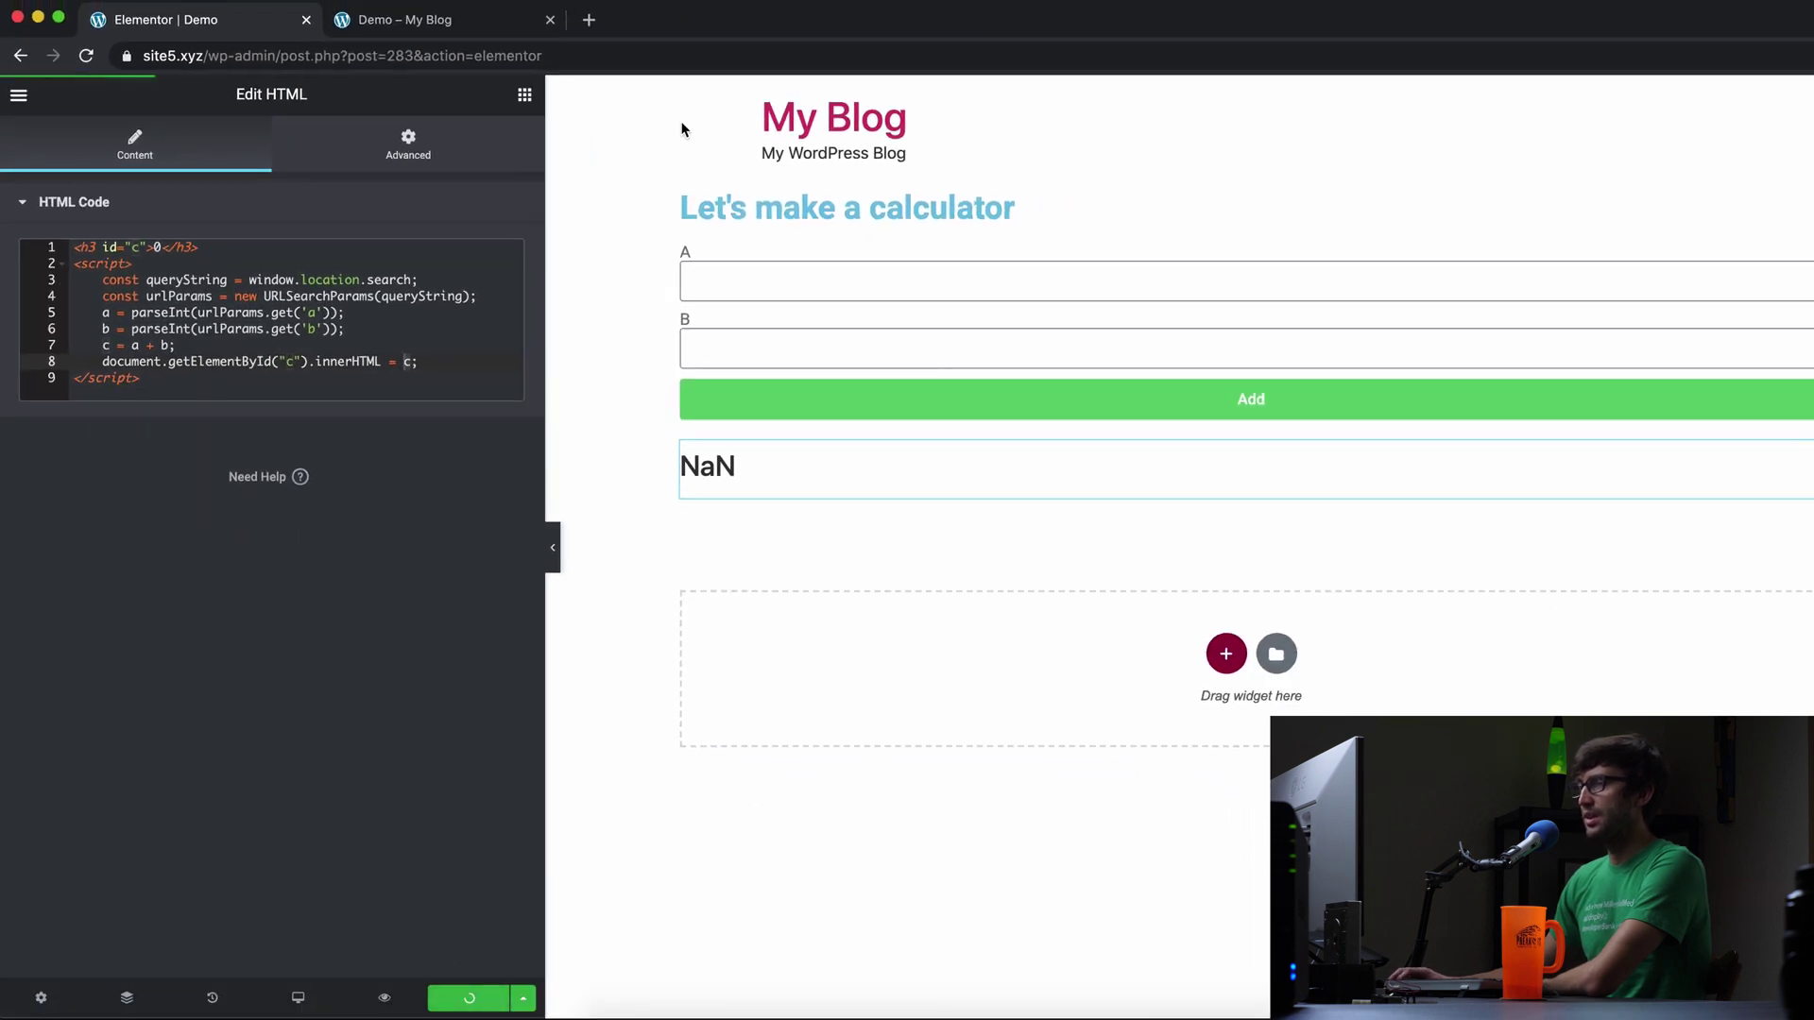
Step: Reload the live calculator and submit 2 and 3; it shows 5
{"action": "left_click", "coordinate": [493, 36]}
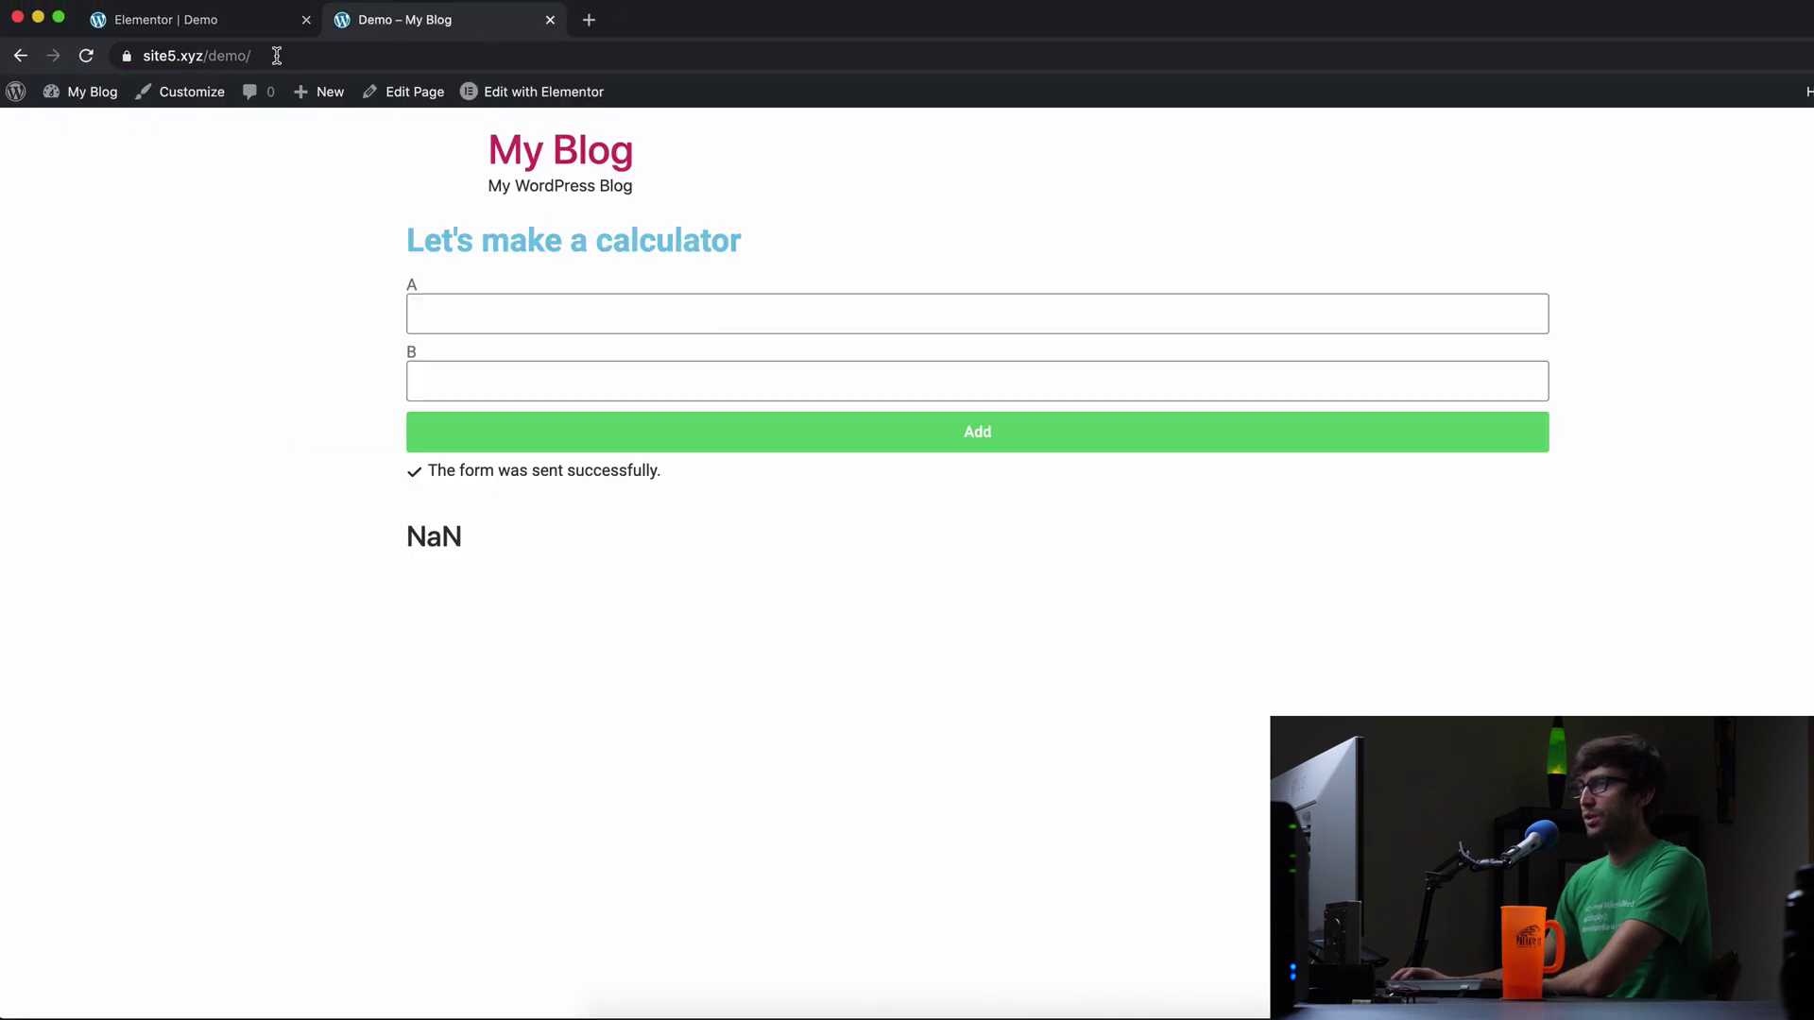
{"action": "left_click", "coordinate": [87, 56]}
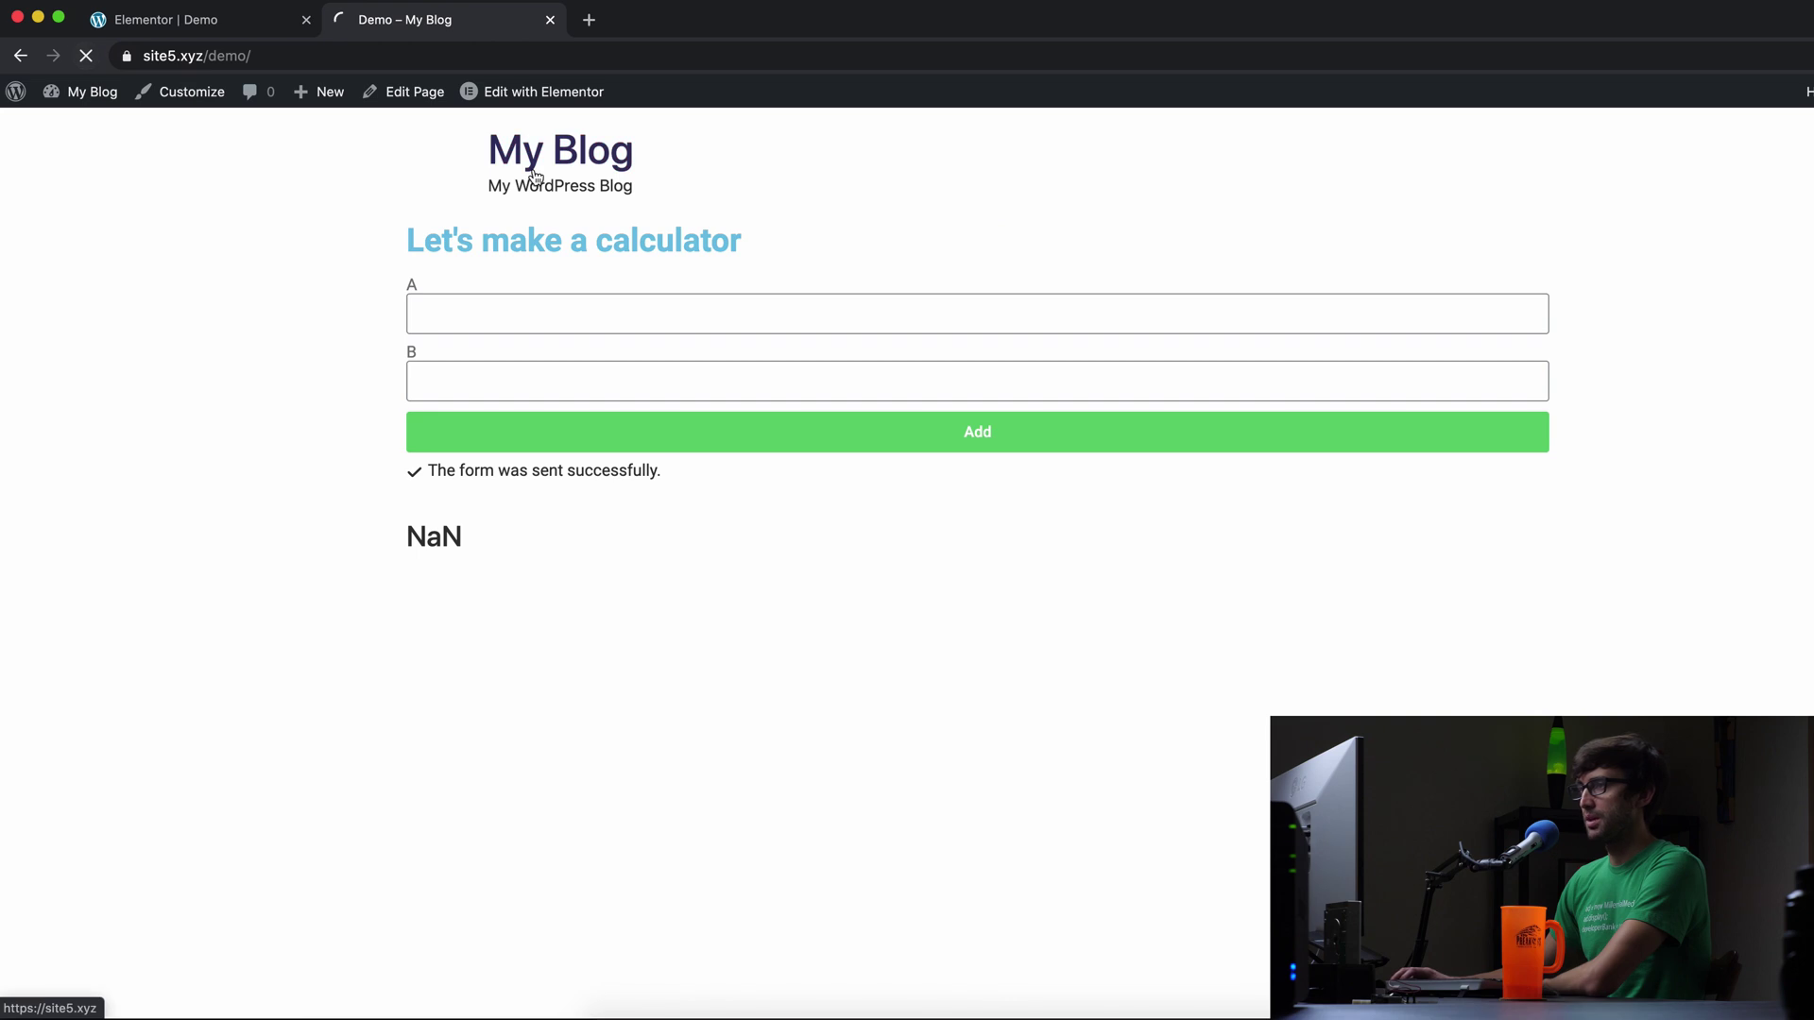
{"action": "left_click", "coordinate": [542, 322]}
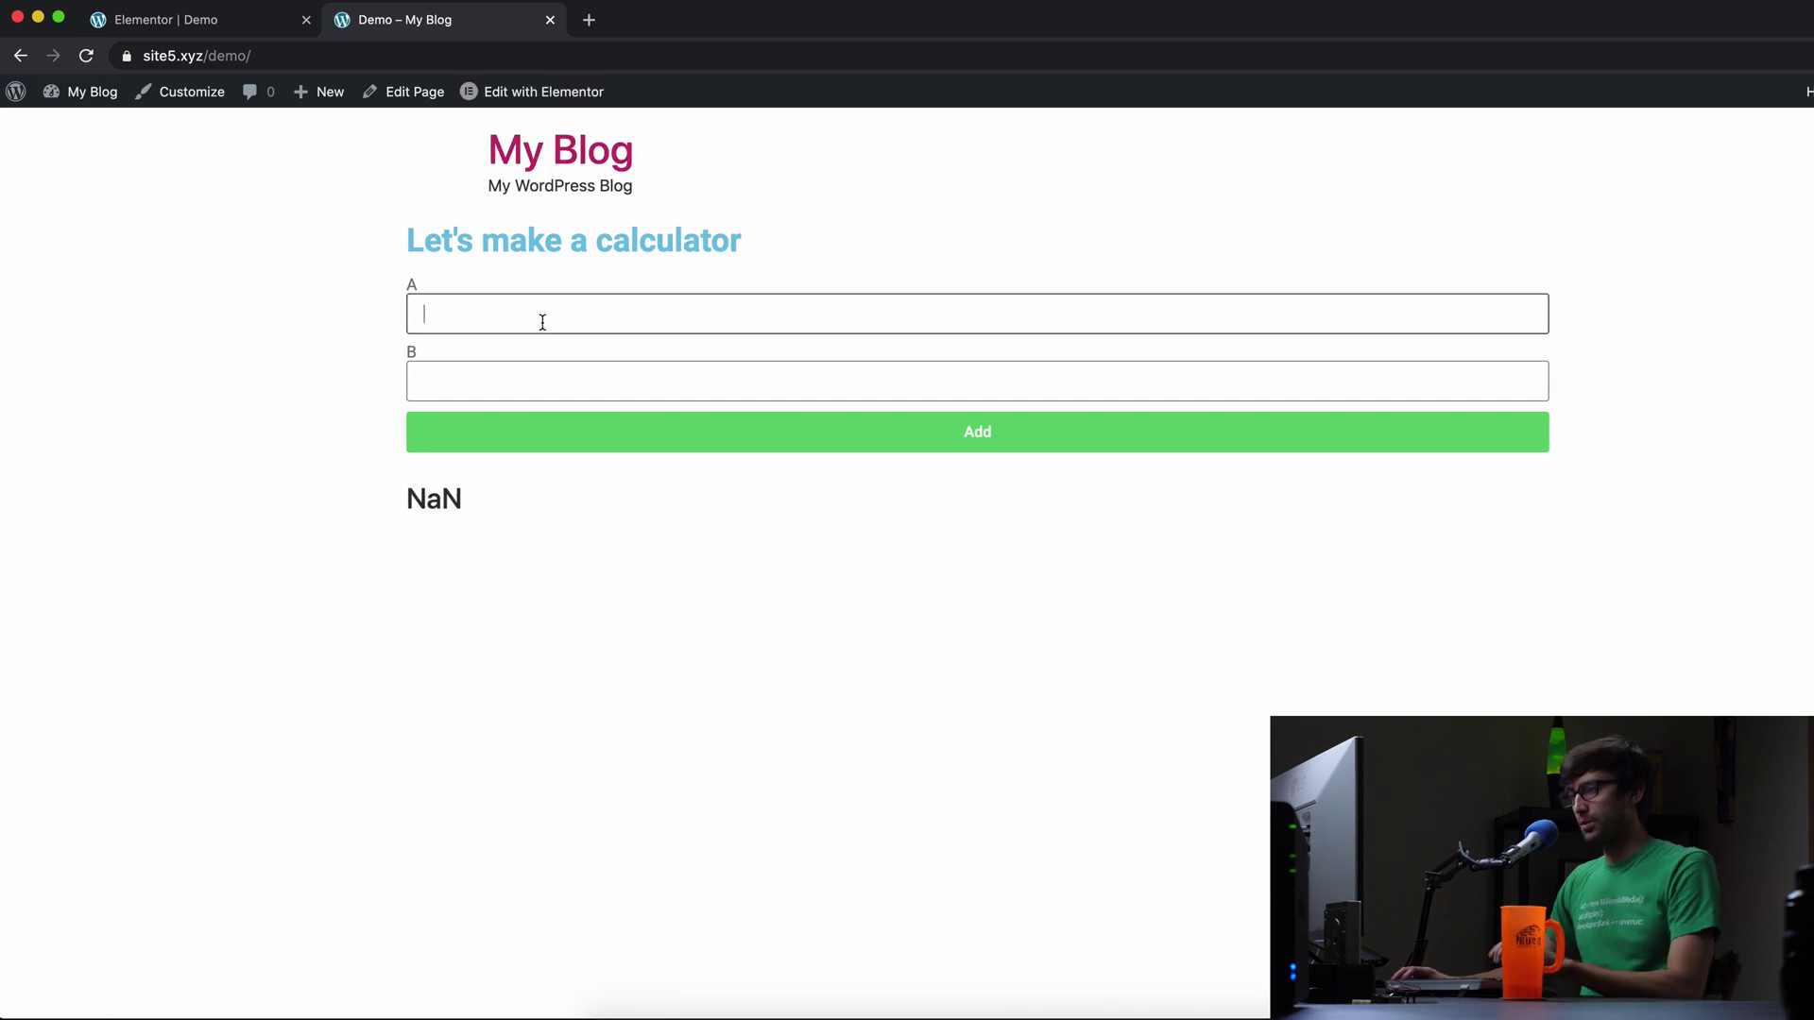
{"action": "left_click", "coordinate": [556, 380]}
{"action": "left_click", "coordinate": [594, 441]}
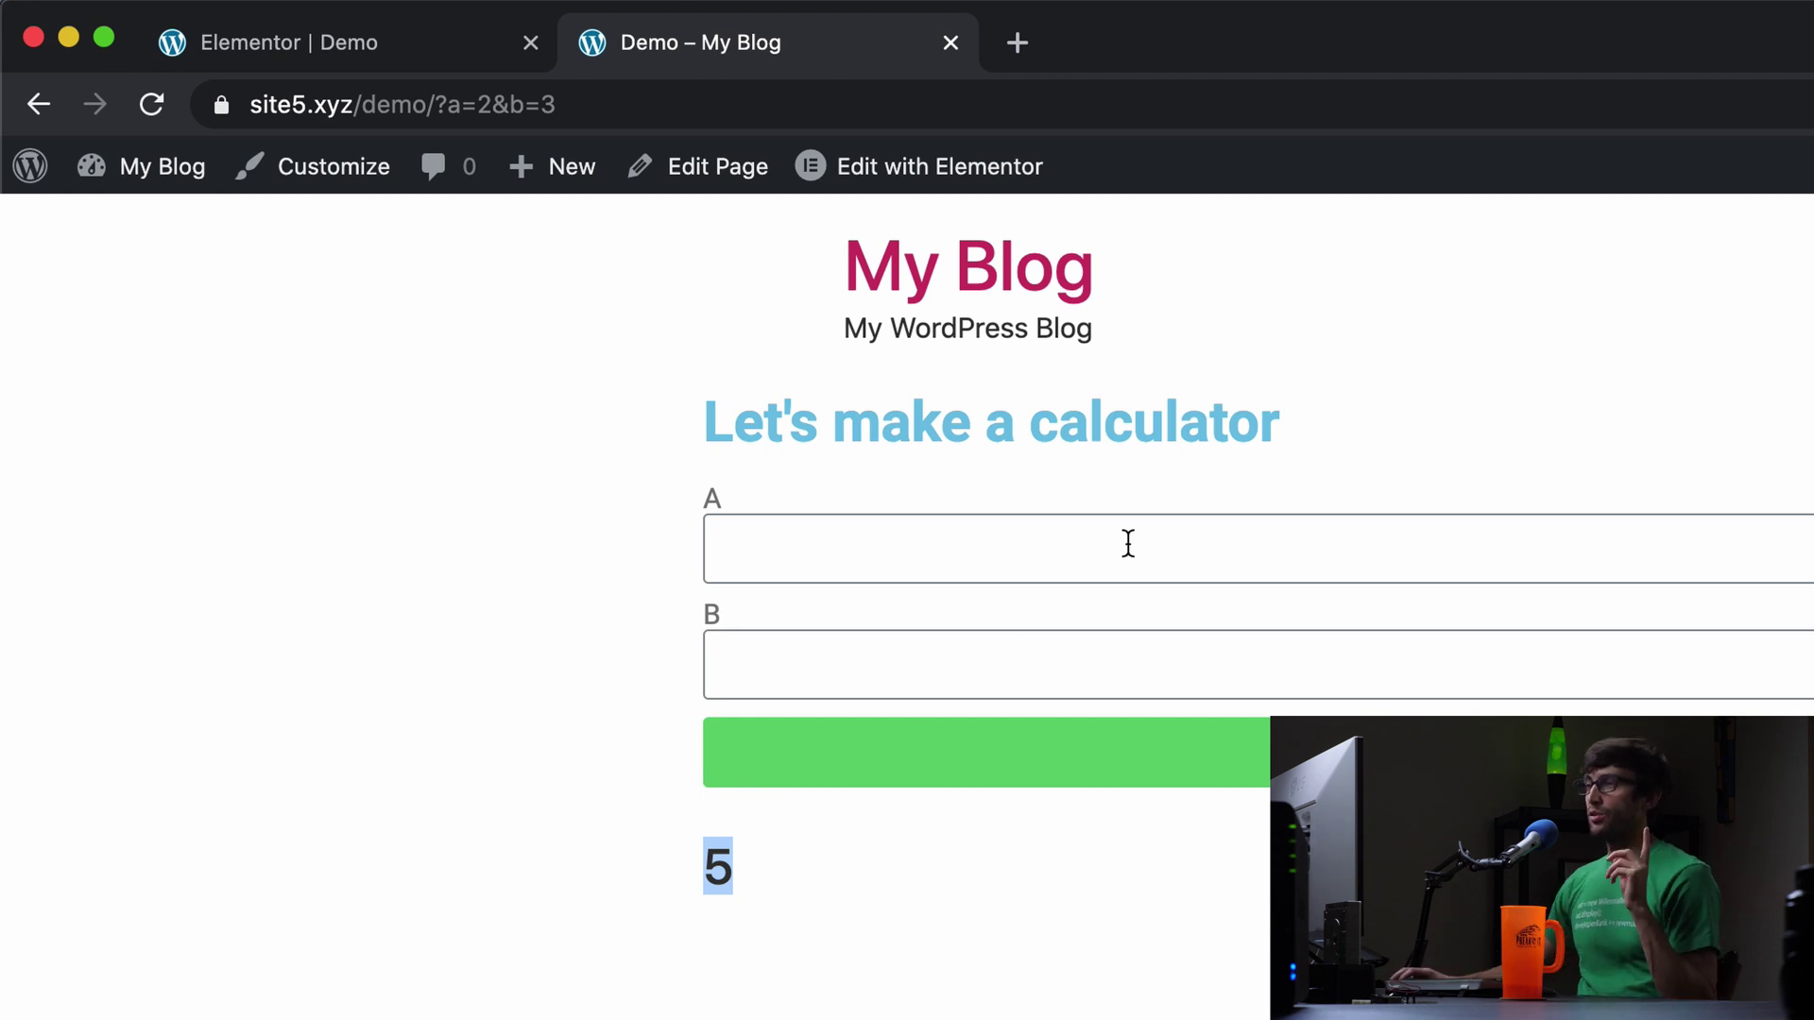
Step: Submit 1 and 2 on the live calculator and confirm it shows 3
{"action": "left_click", "coordinate": [1070, 571]}
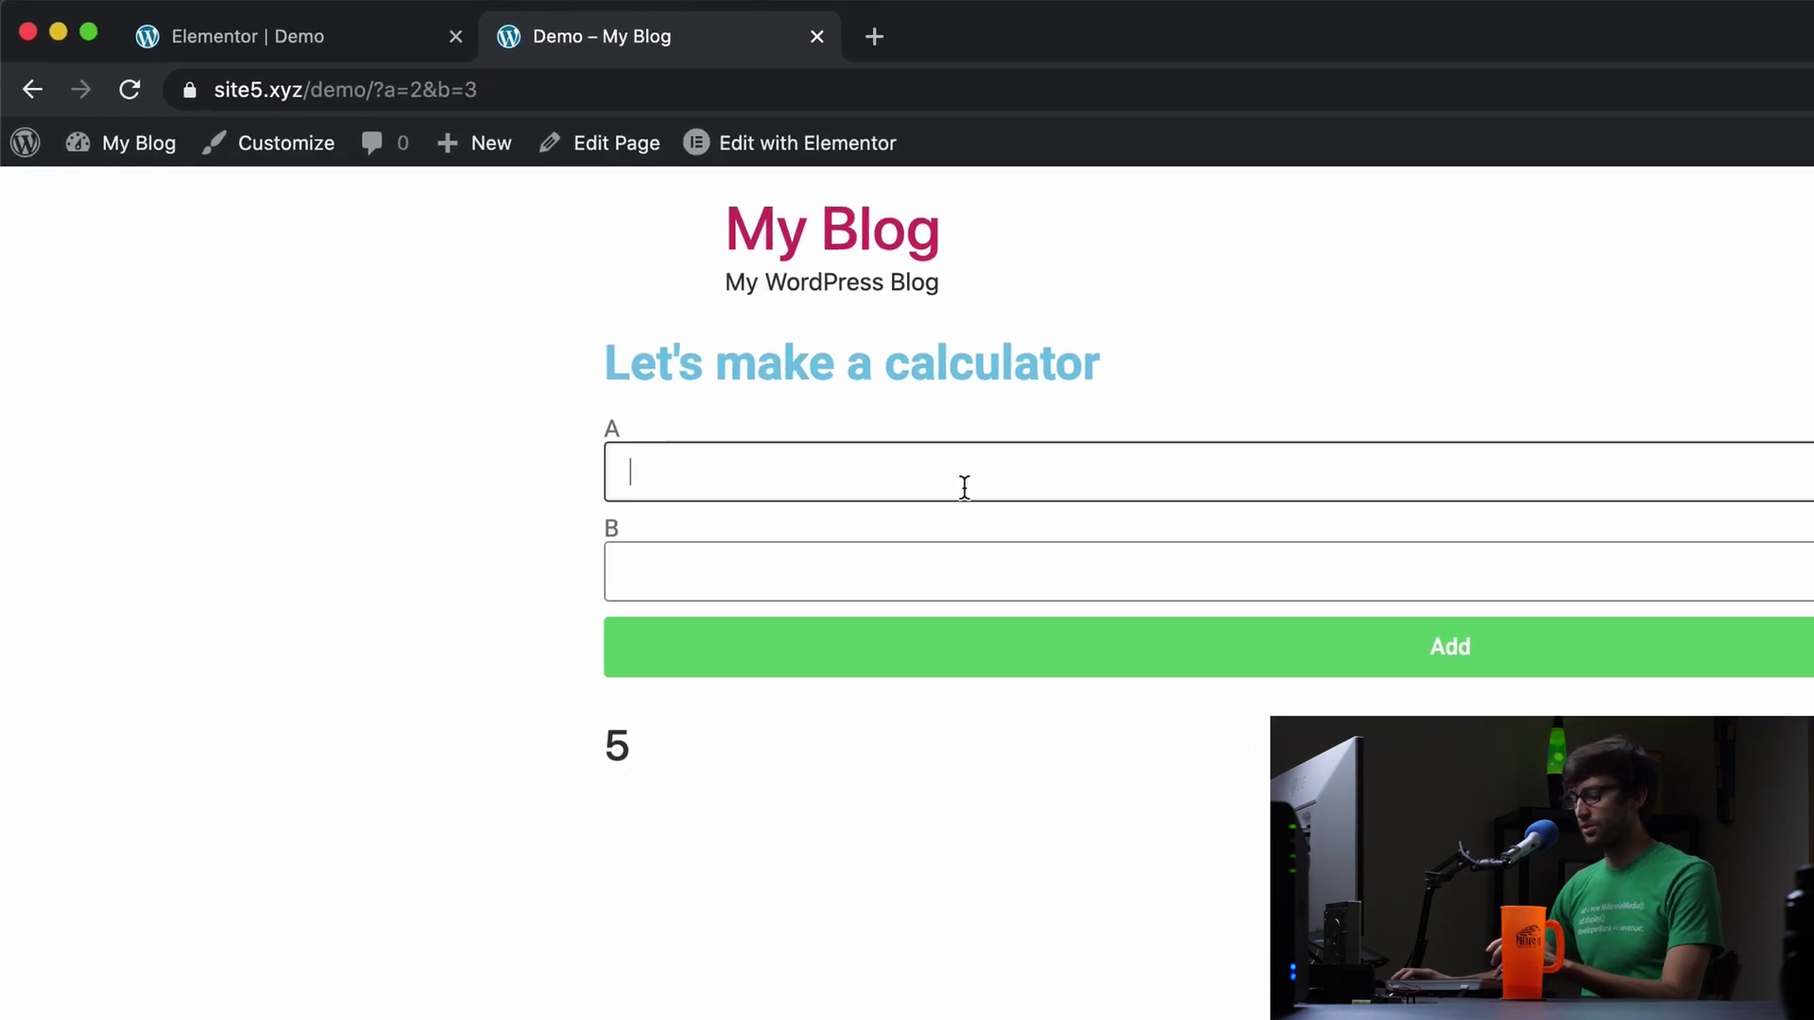
{"action": "type", "text": "1"}
{"action": "left_click", "coordinate": [943, 564]}
{"action": "type", "text": "2"}
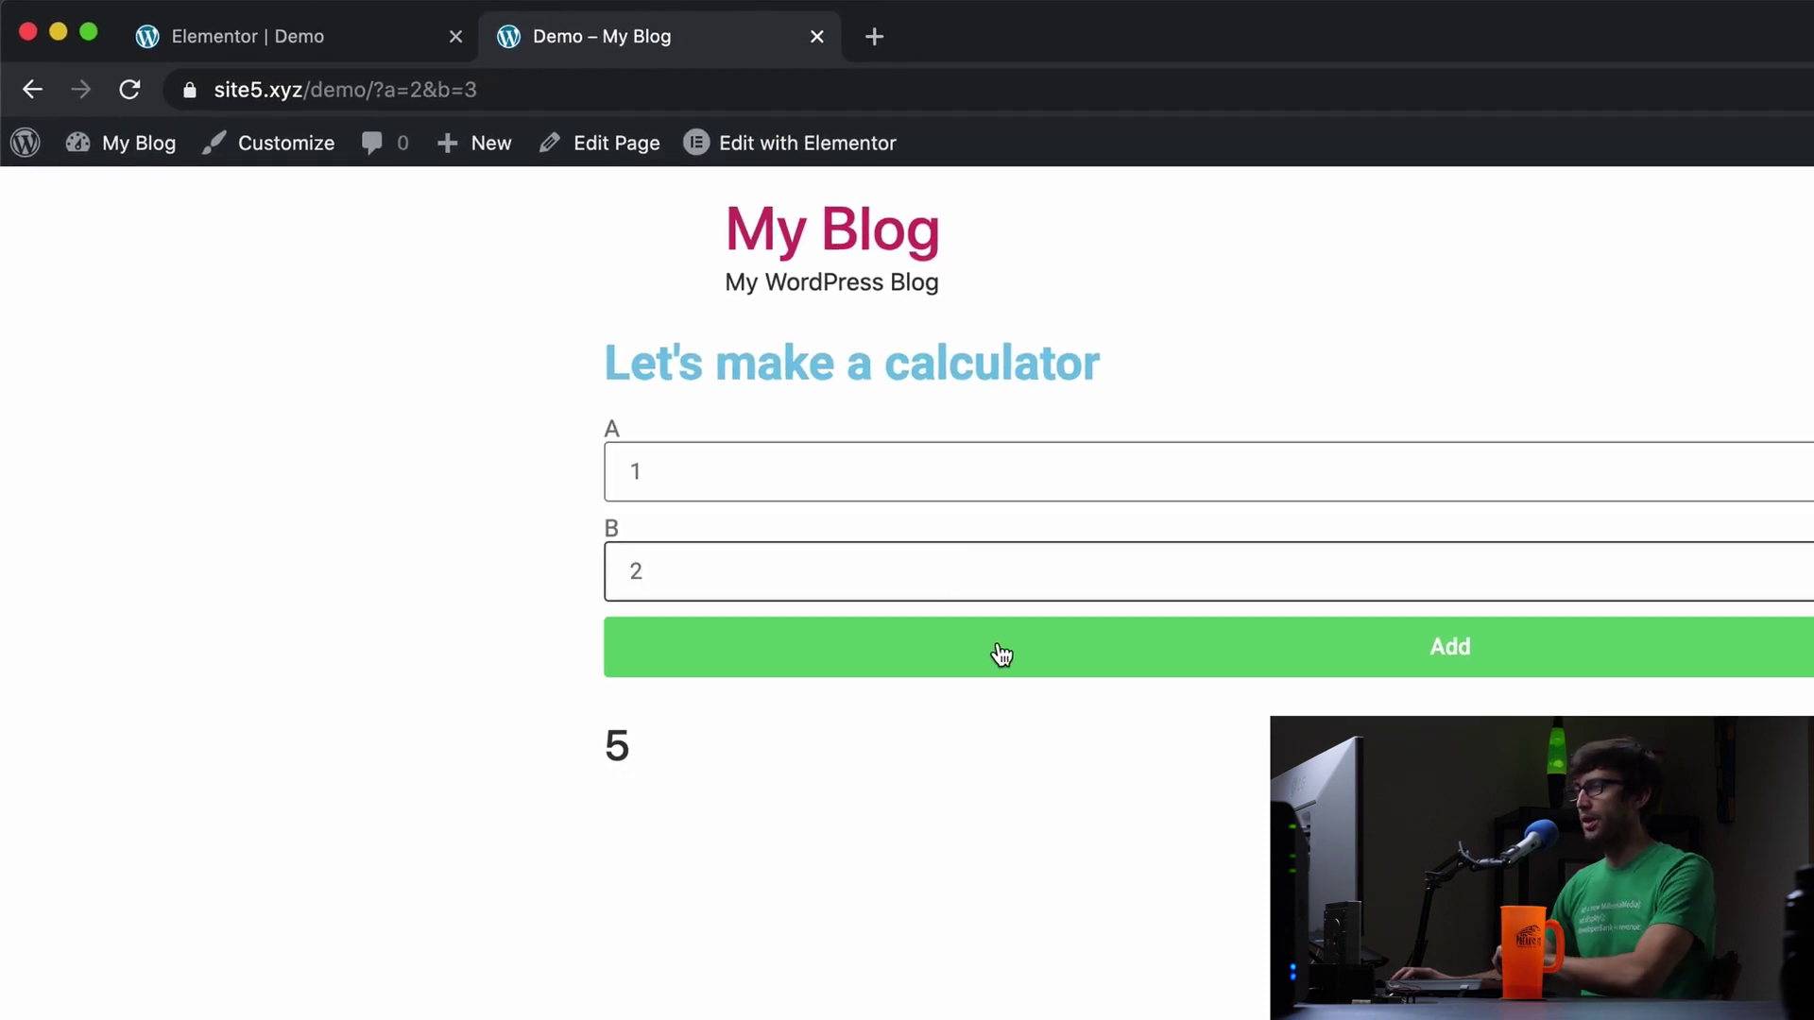
{"action": "left_click", "coordinate": [996, 650]}
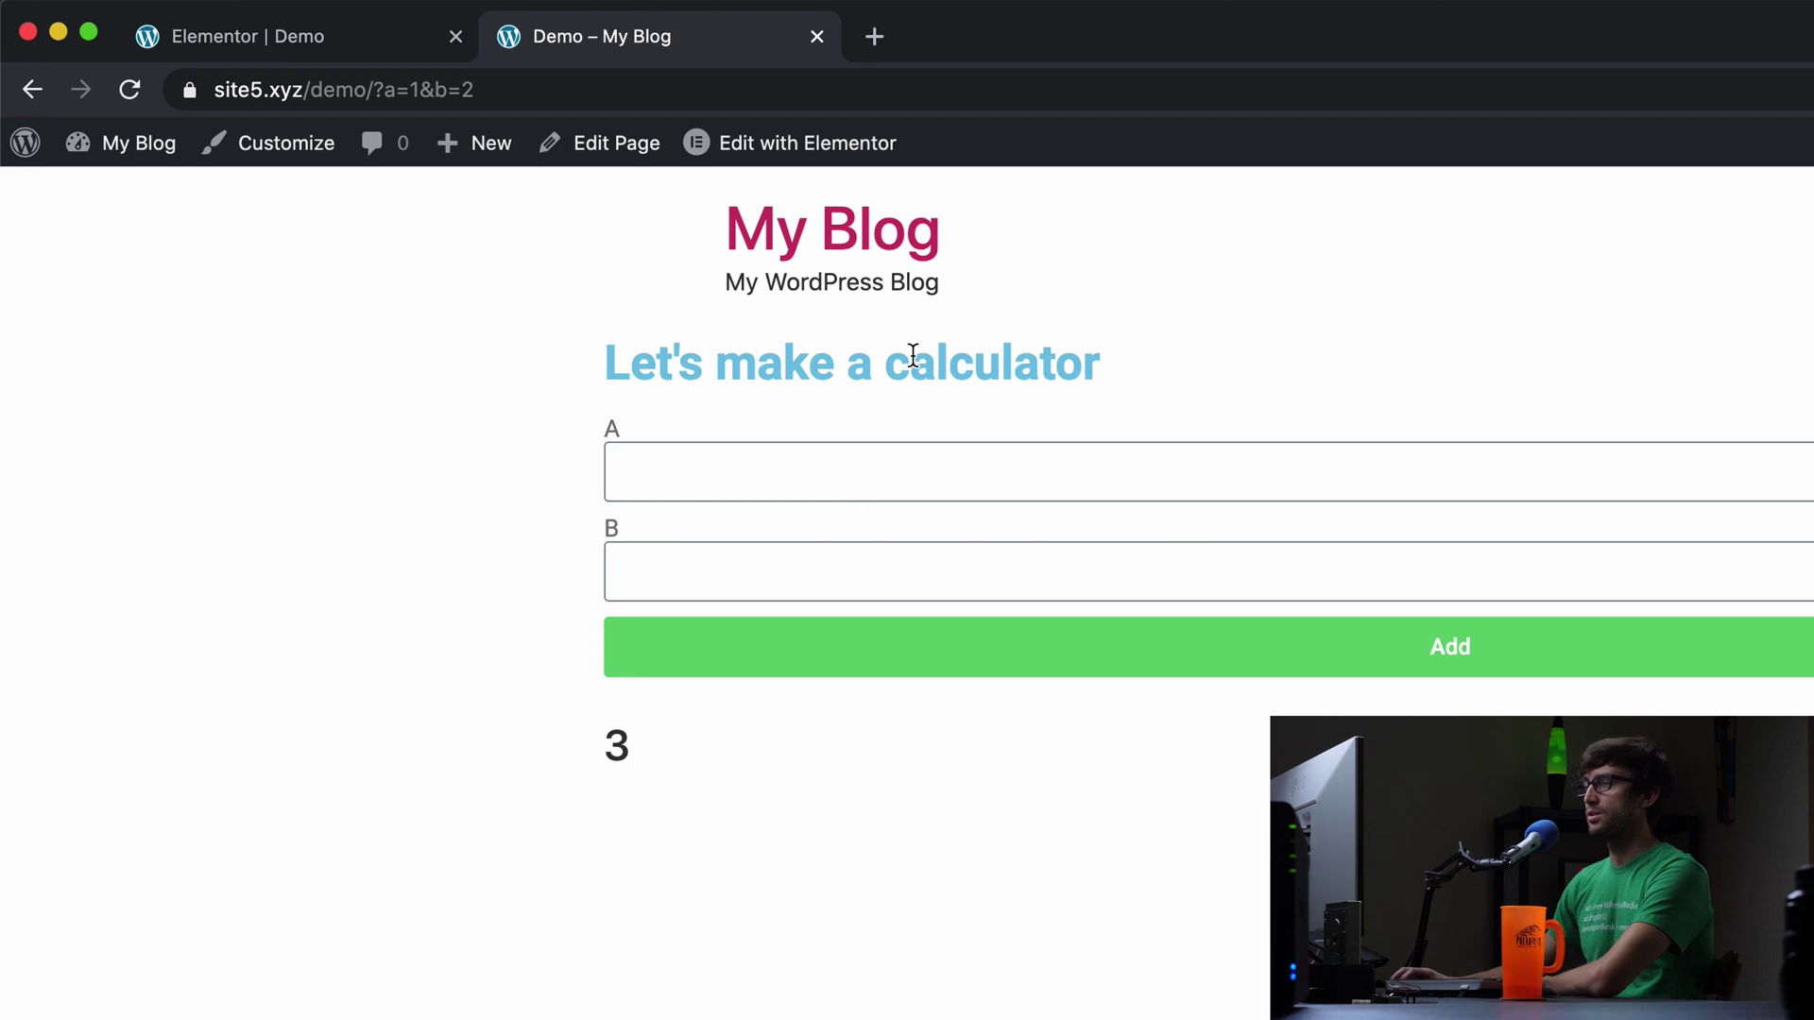
{"action": "left_click", "coordinate": [361, 53]}
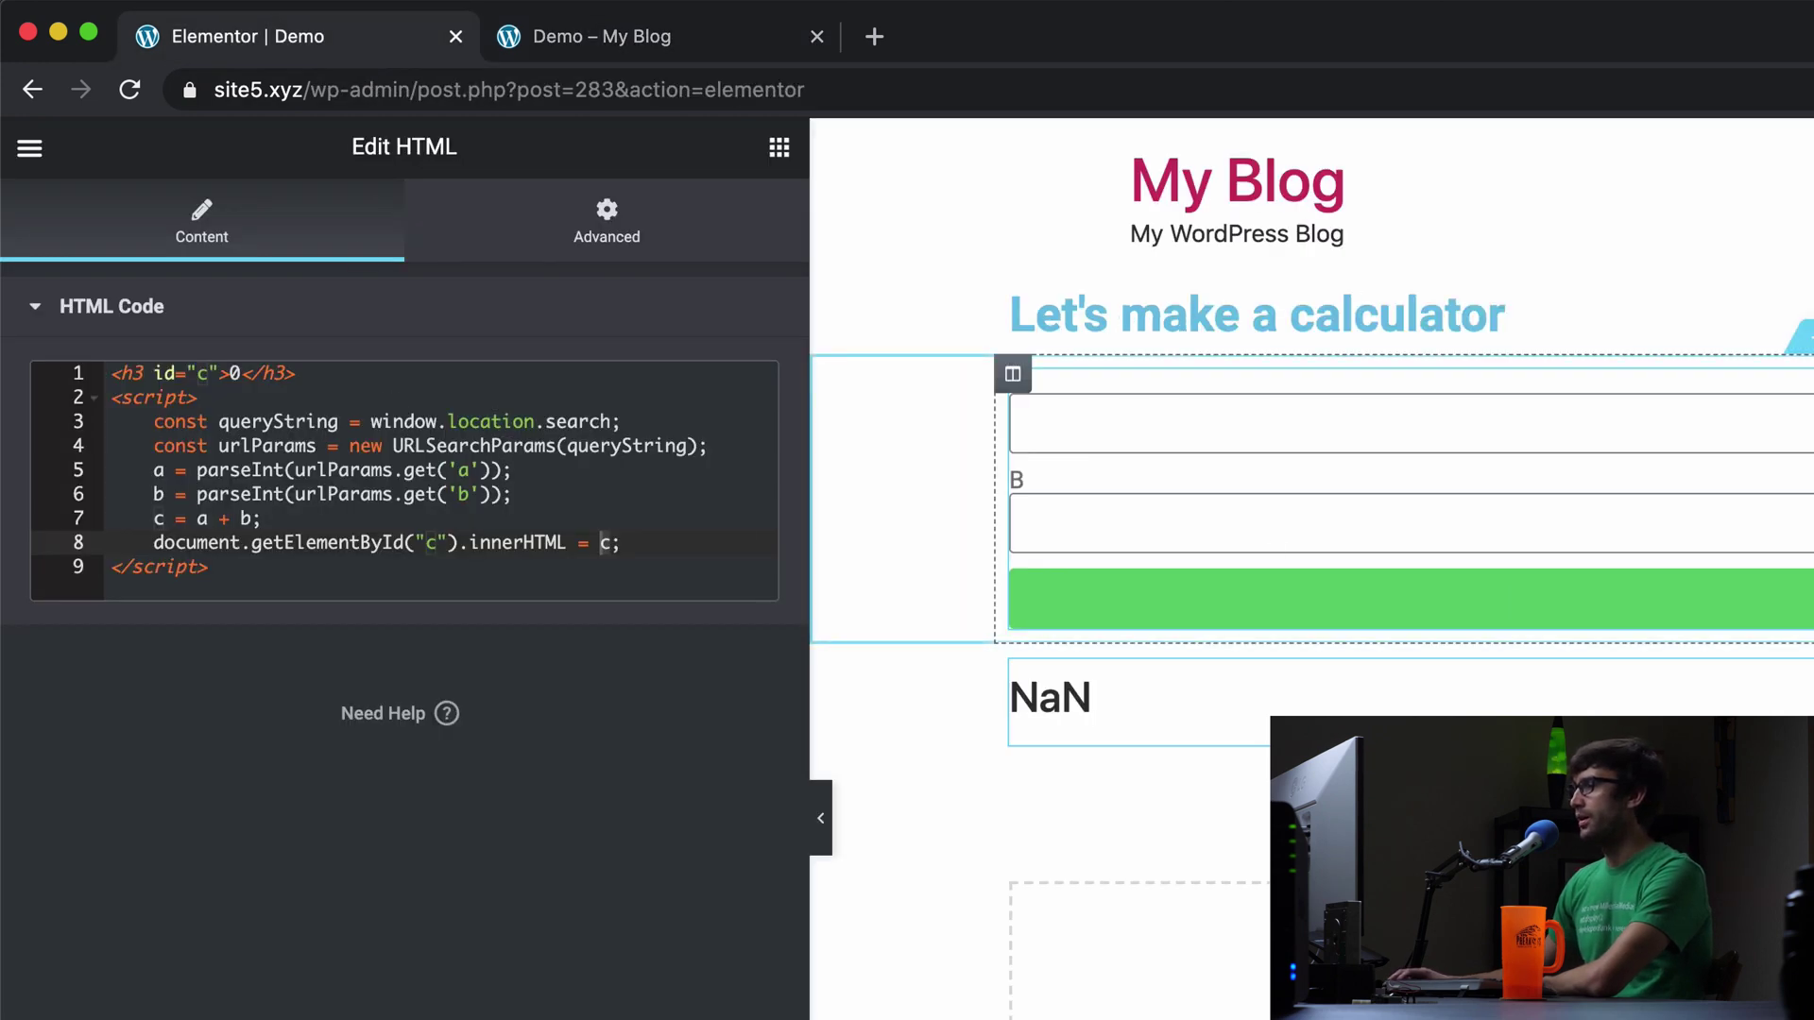
Step: Select the form widget and switch Custom Messages to YES under Additional Options
{"action": "left_click", "coordinate": [1799, 337]}
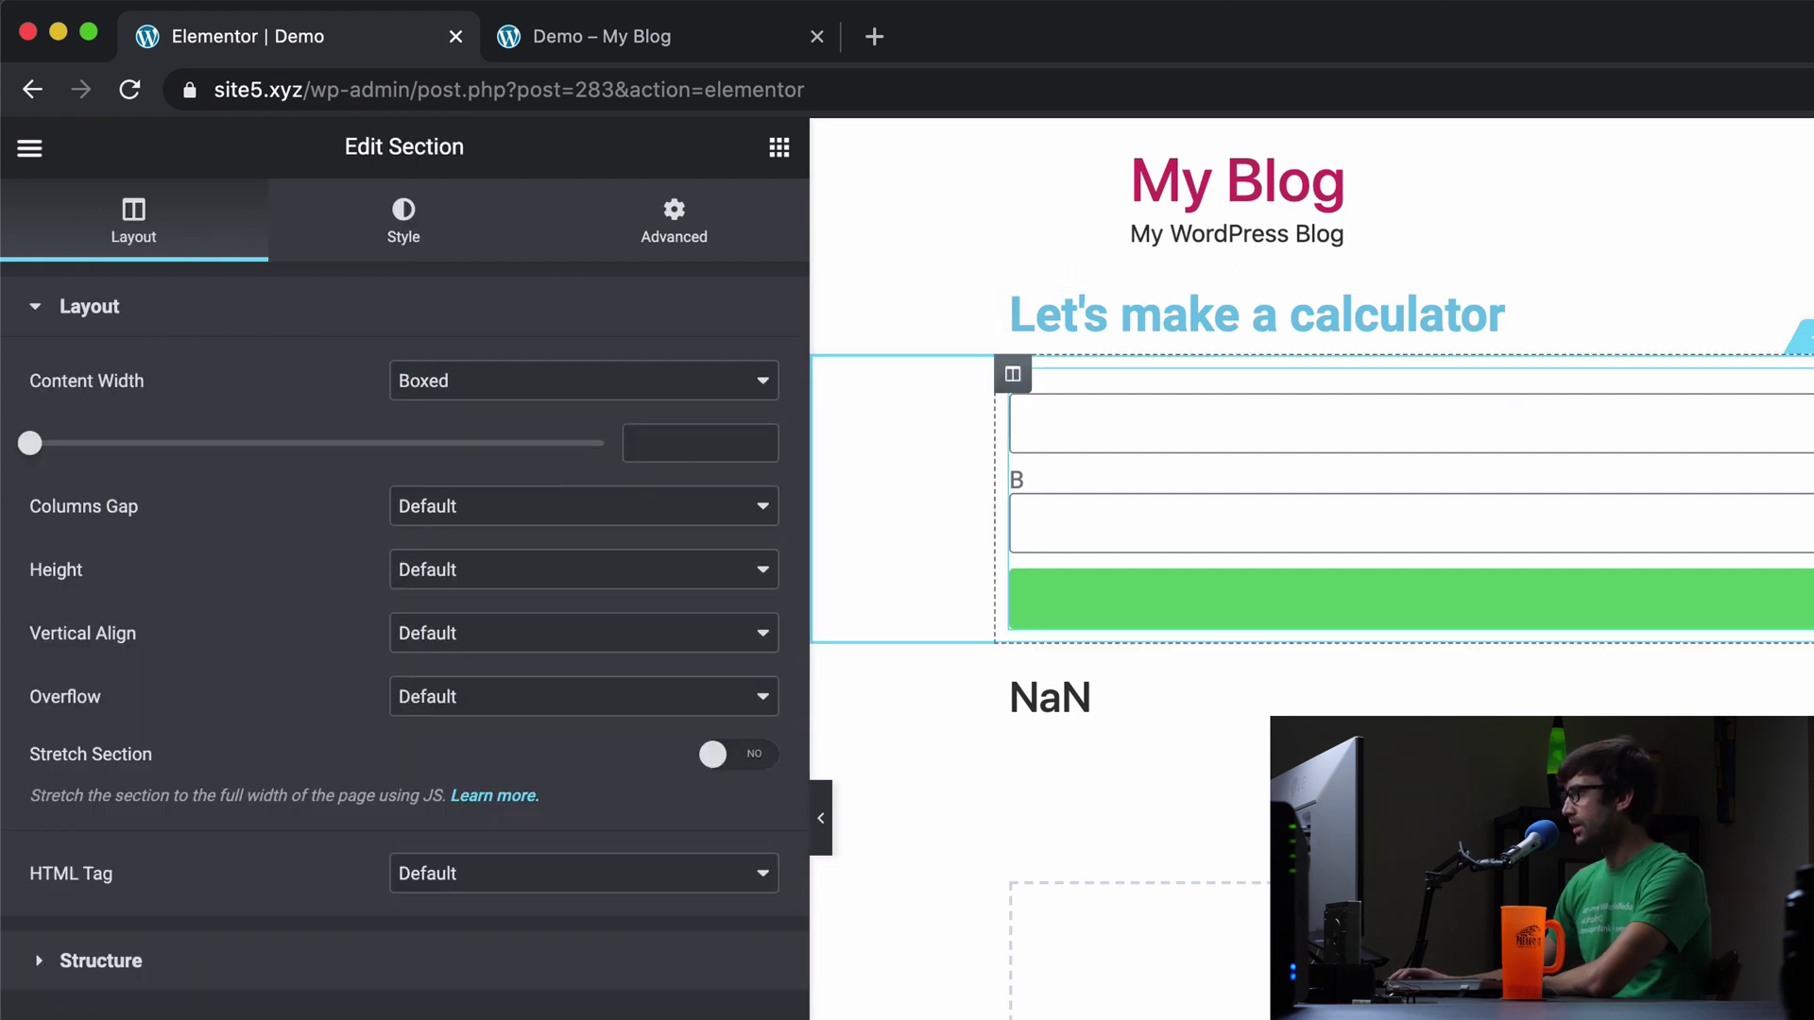
{"action": "left_click", "coordinate": [1181, 510]}
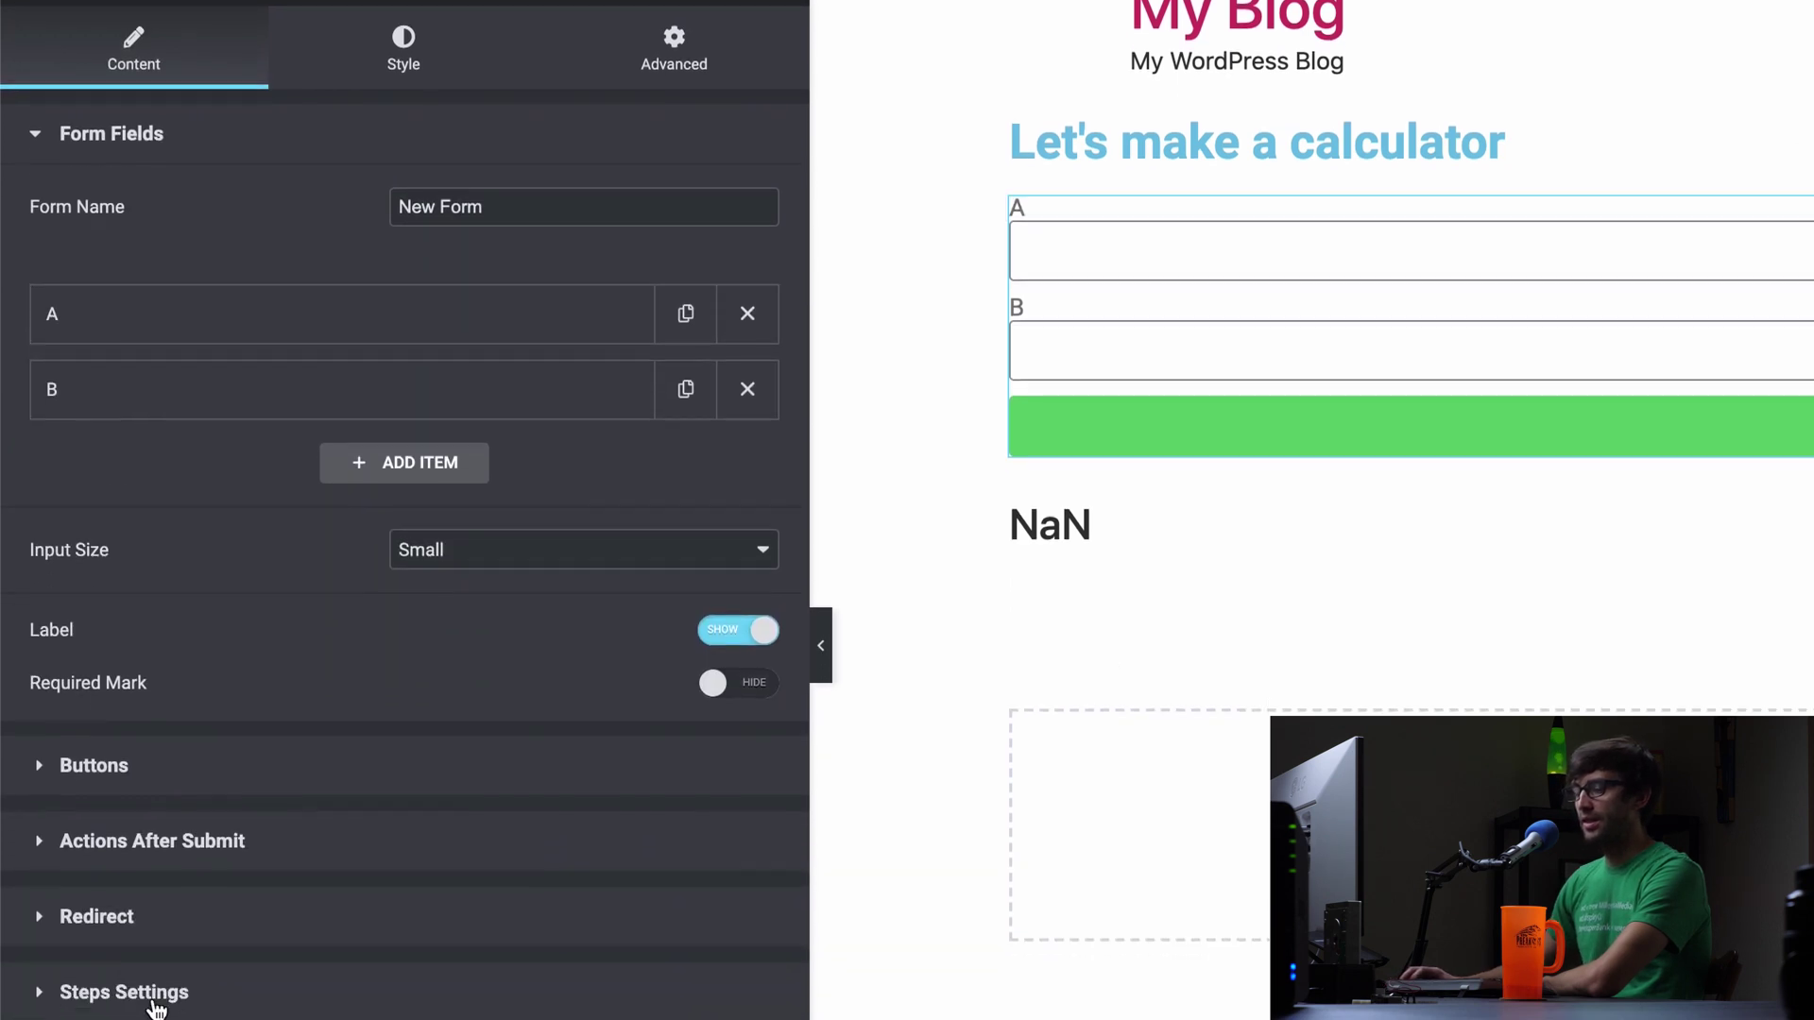
{"action": "left_click", "coordinate": [34, 926]}
{"action": "scroll", "coordinate": [198, 888], "scroll_direction": "down", "scroll_amount": 5}
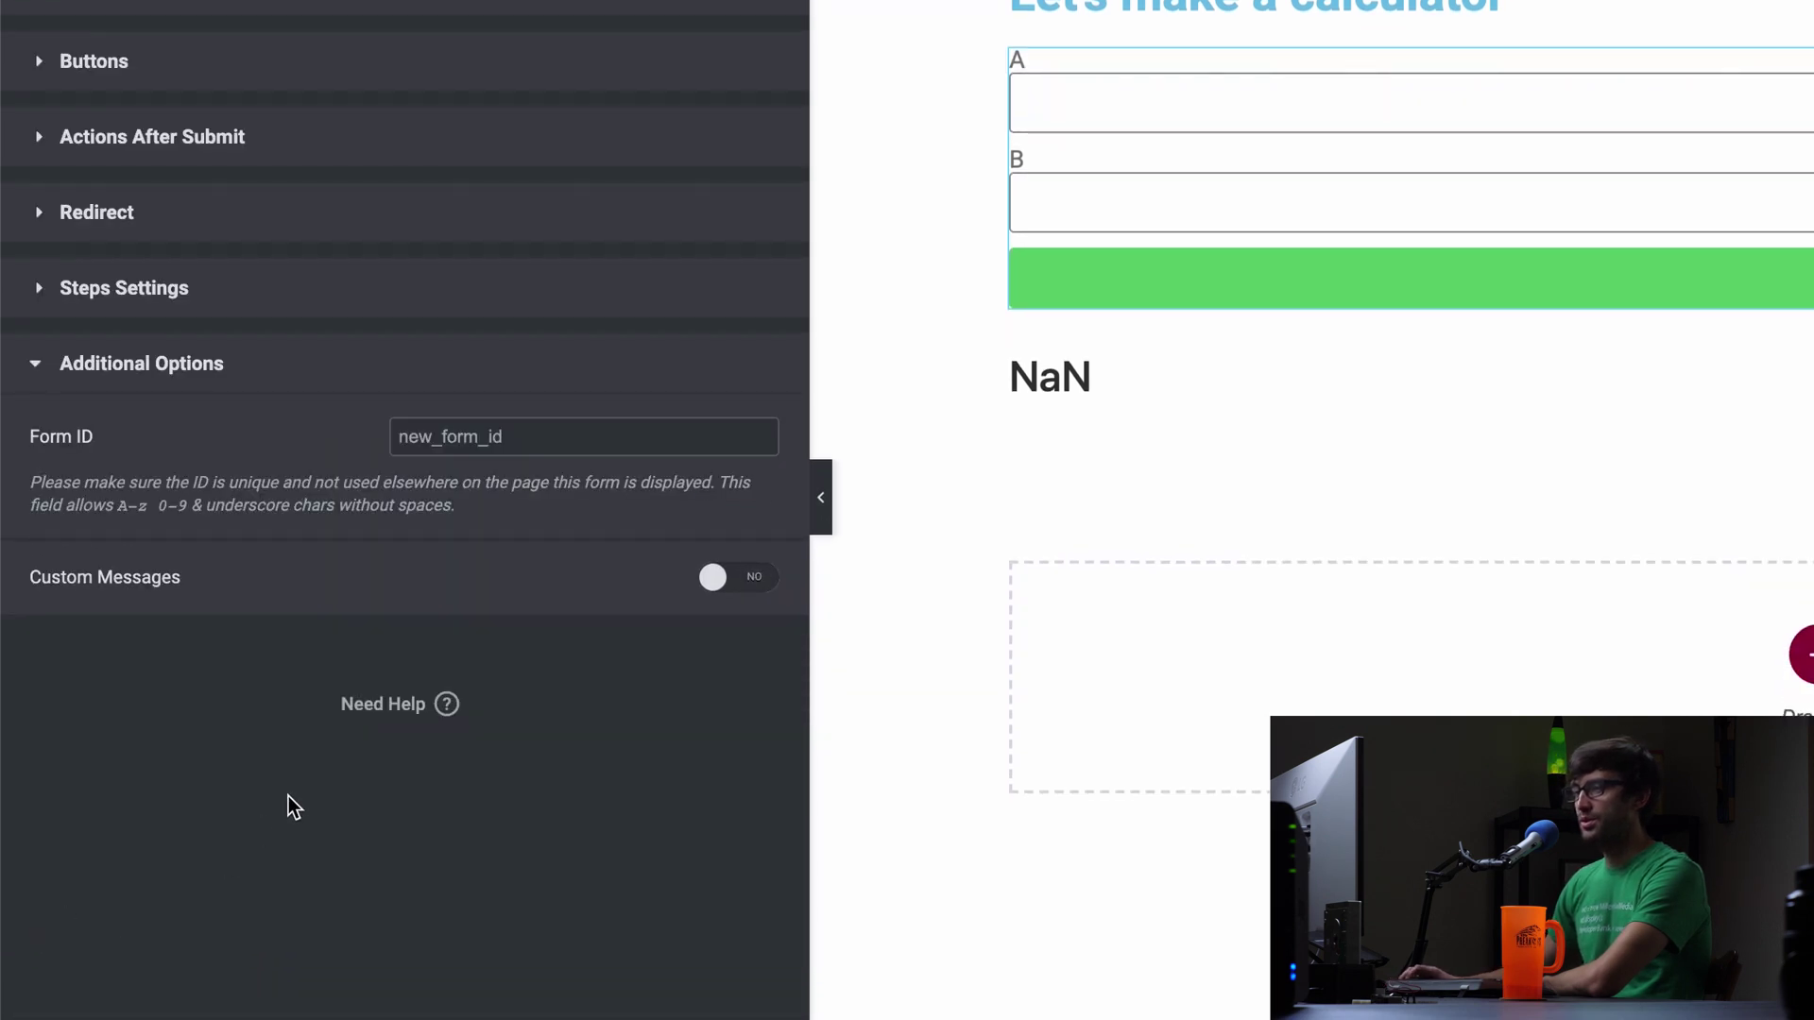
{"action": "left_click", "coordinate": [726, 592]}
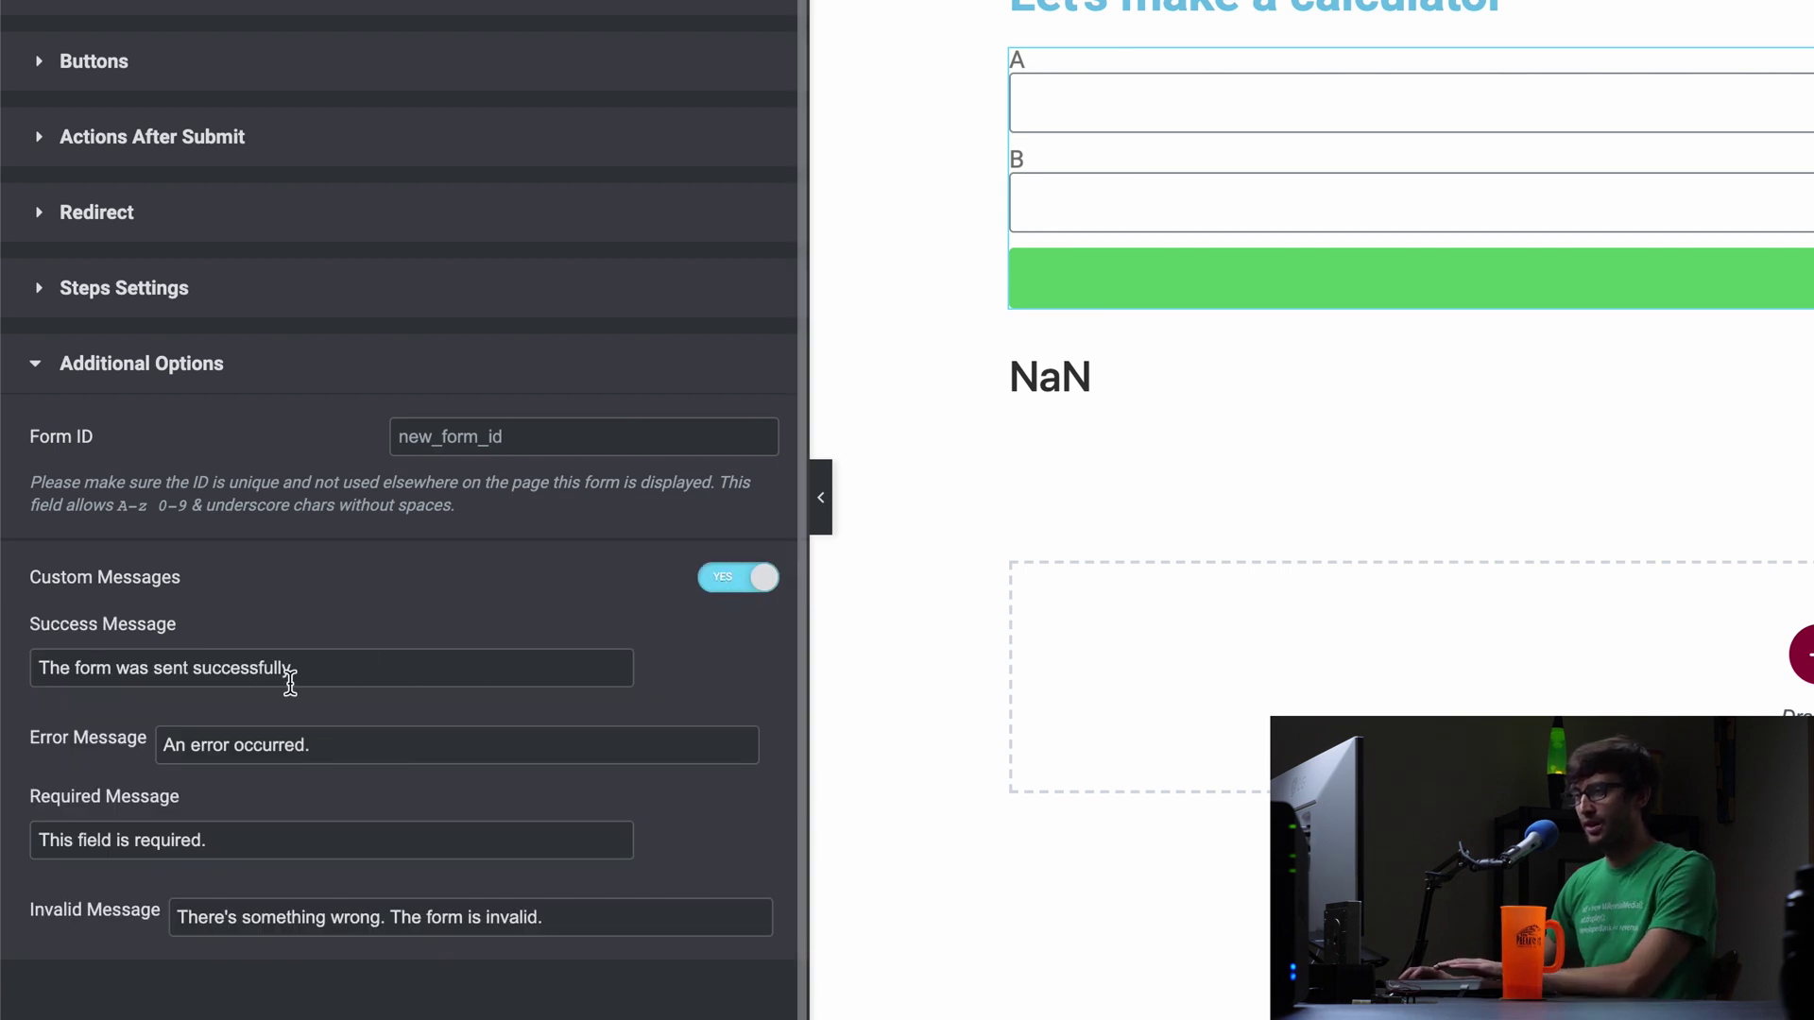
Step: Review the default success, error, required-field and invalid-form message texts
{"action": "left_click_drag", "start_coordinate": [417, 676], "coordinate": [5, 657]}
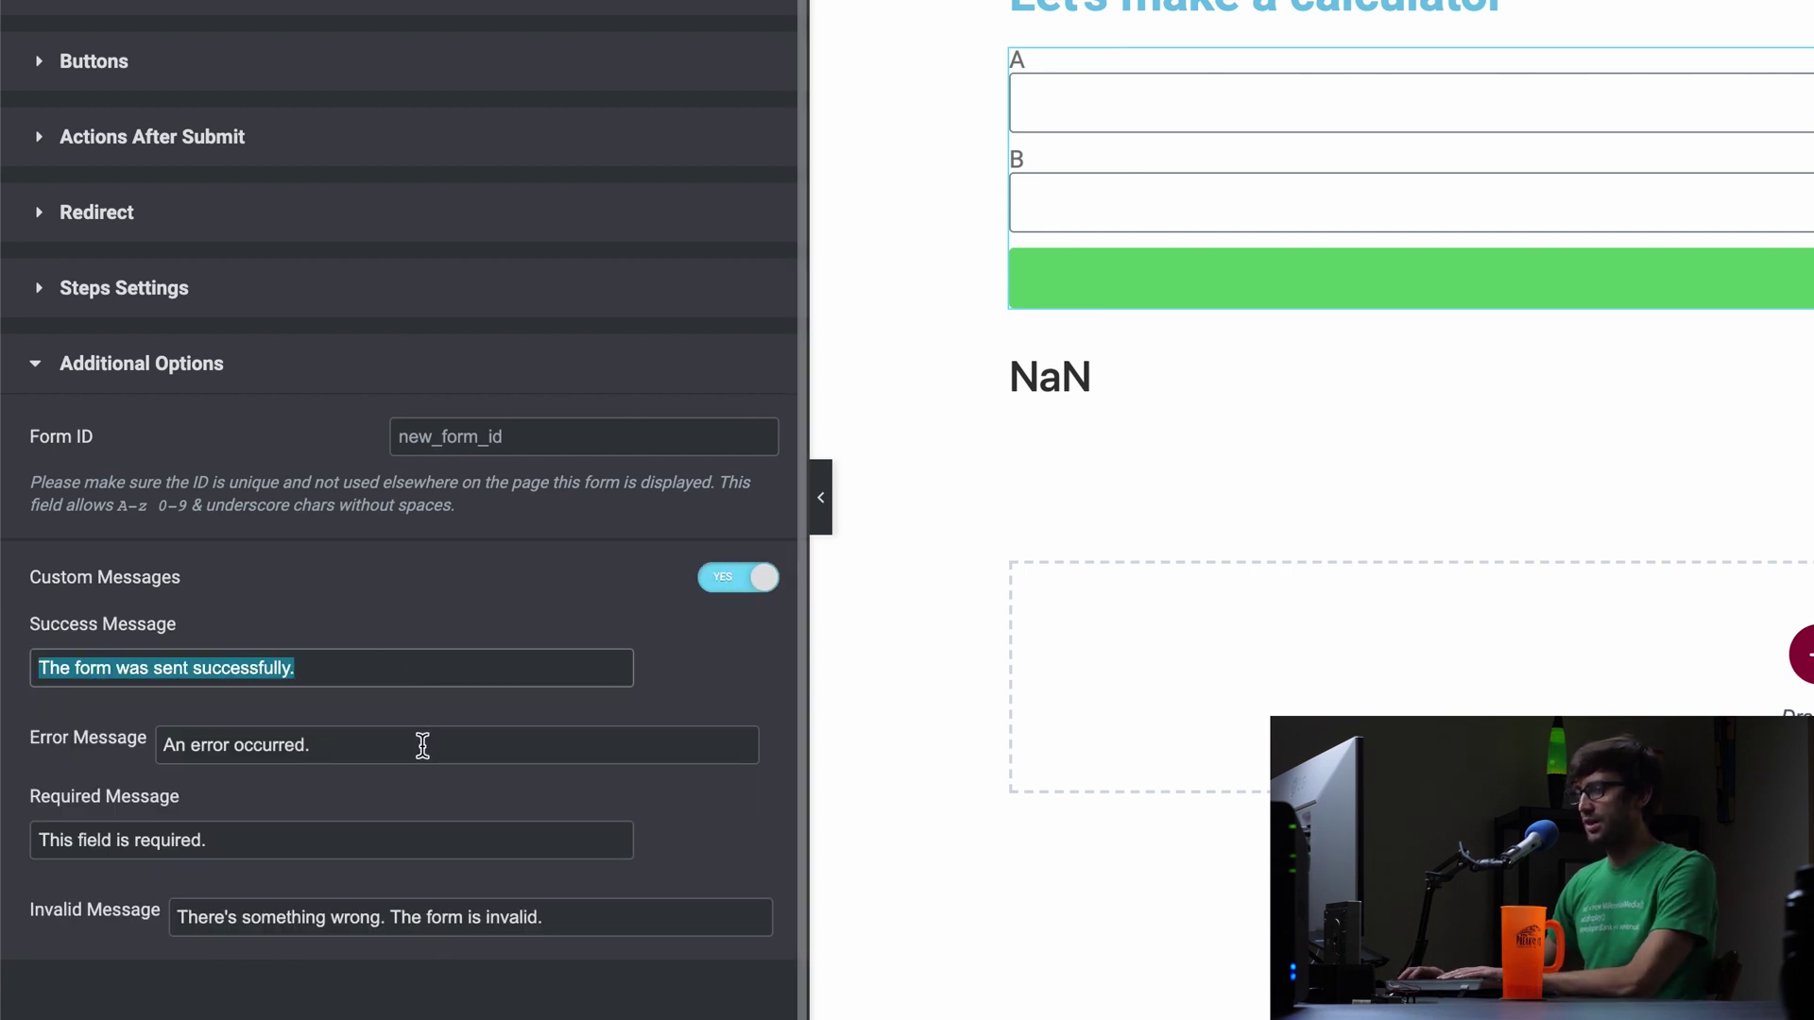
{"action": "left_click_drag", "start_coordinate": [423, 746], "coordinate": [5, 715]}
{"action": "triple_click", "coordinate": [255, 823]}
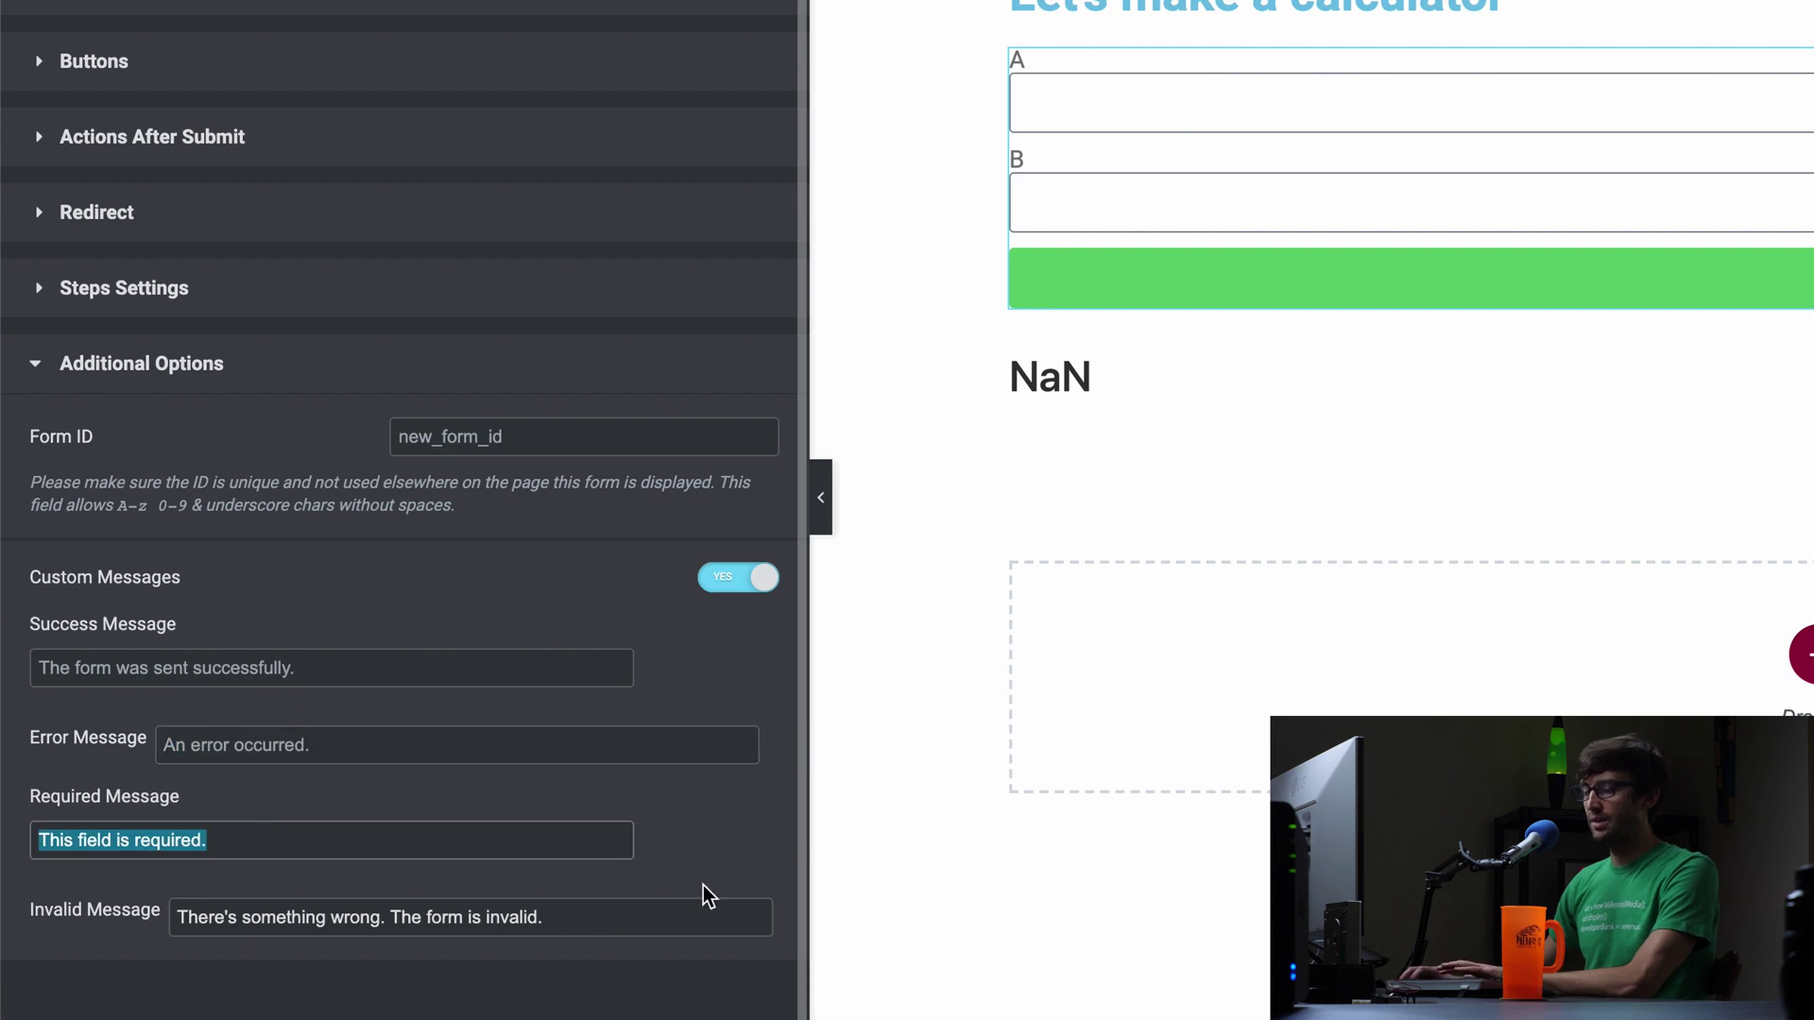
{"action": "left_click_drag", "start_coordinate": [672, 910], "coordinate": [80, 888]}
{"action": "left_click", "coordinate": [89, 877]}
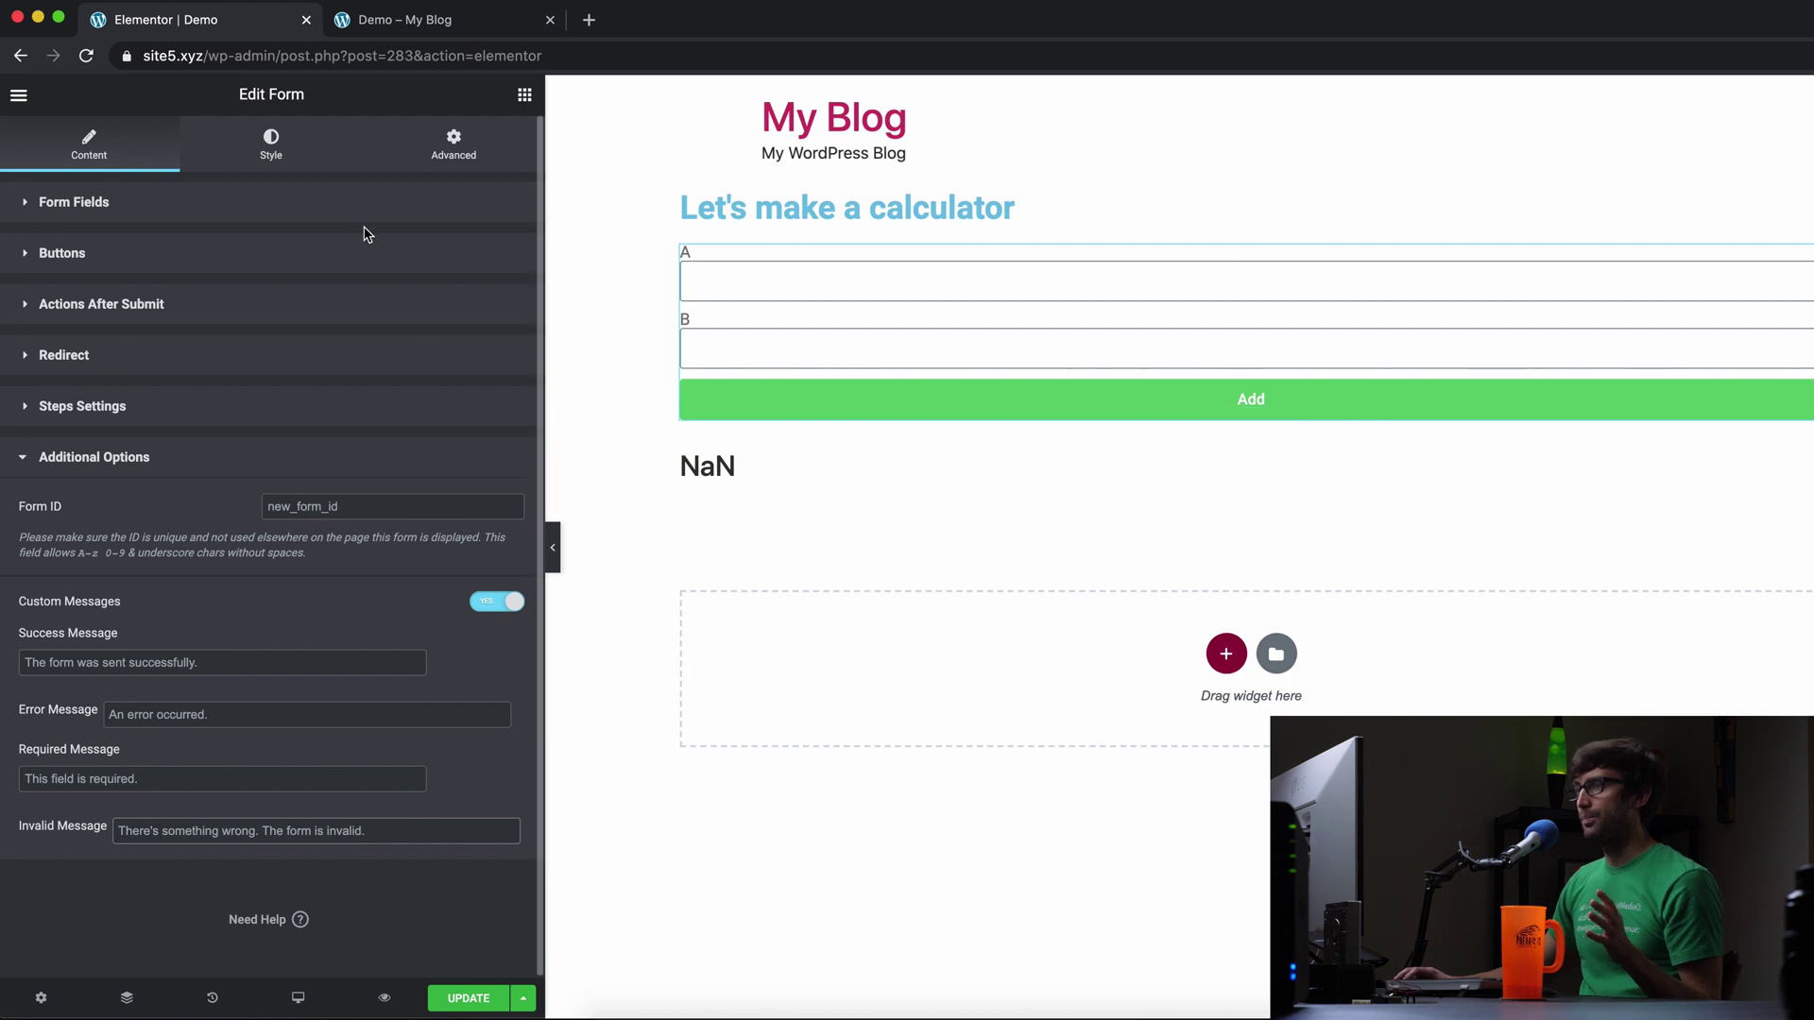
Step: Open the NaN result widget's HTML and highlight the line 8 getElementById call
{"action": "left_click", "coordinate": [813, 458]}
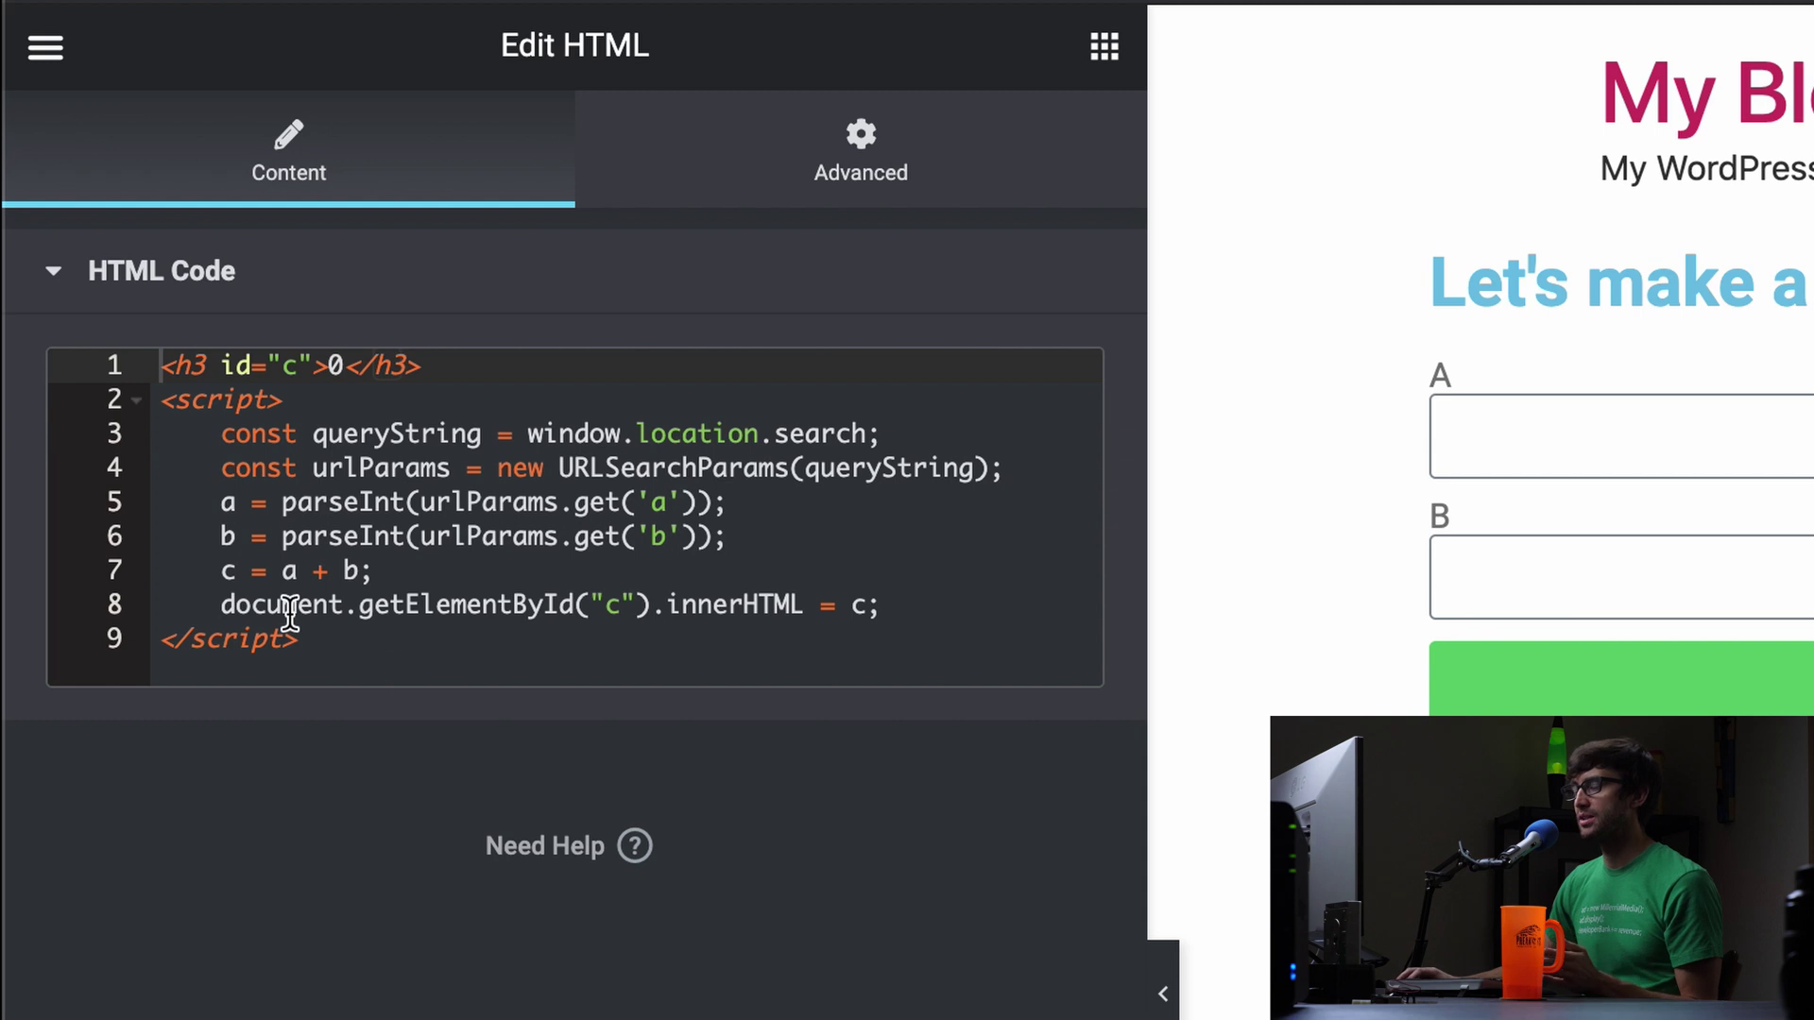
{"action": "left_click_drag", "start_coordinate": [284, 604], "coordinate": [803, 604]}
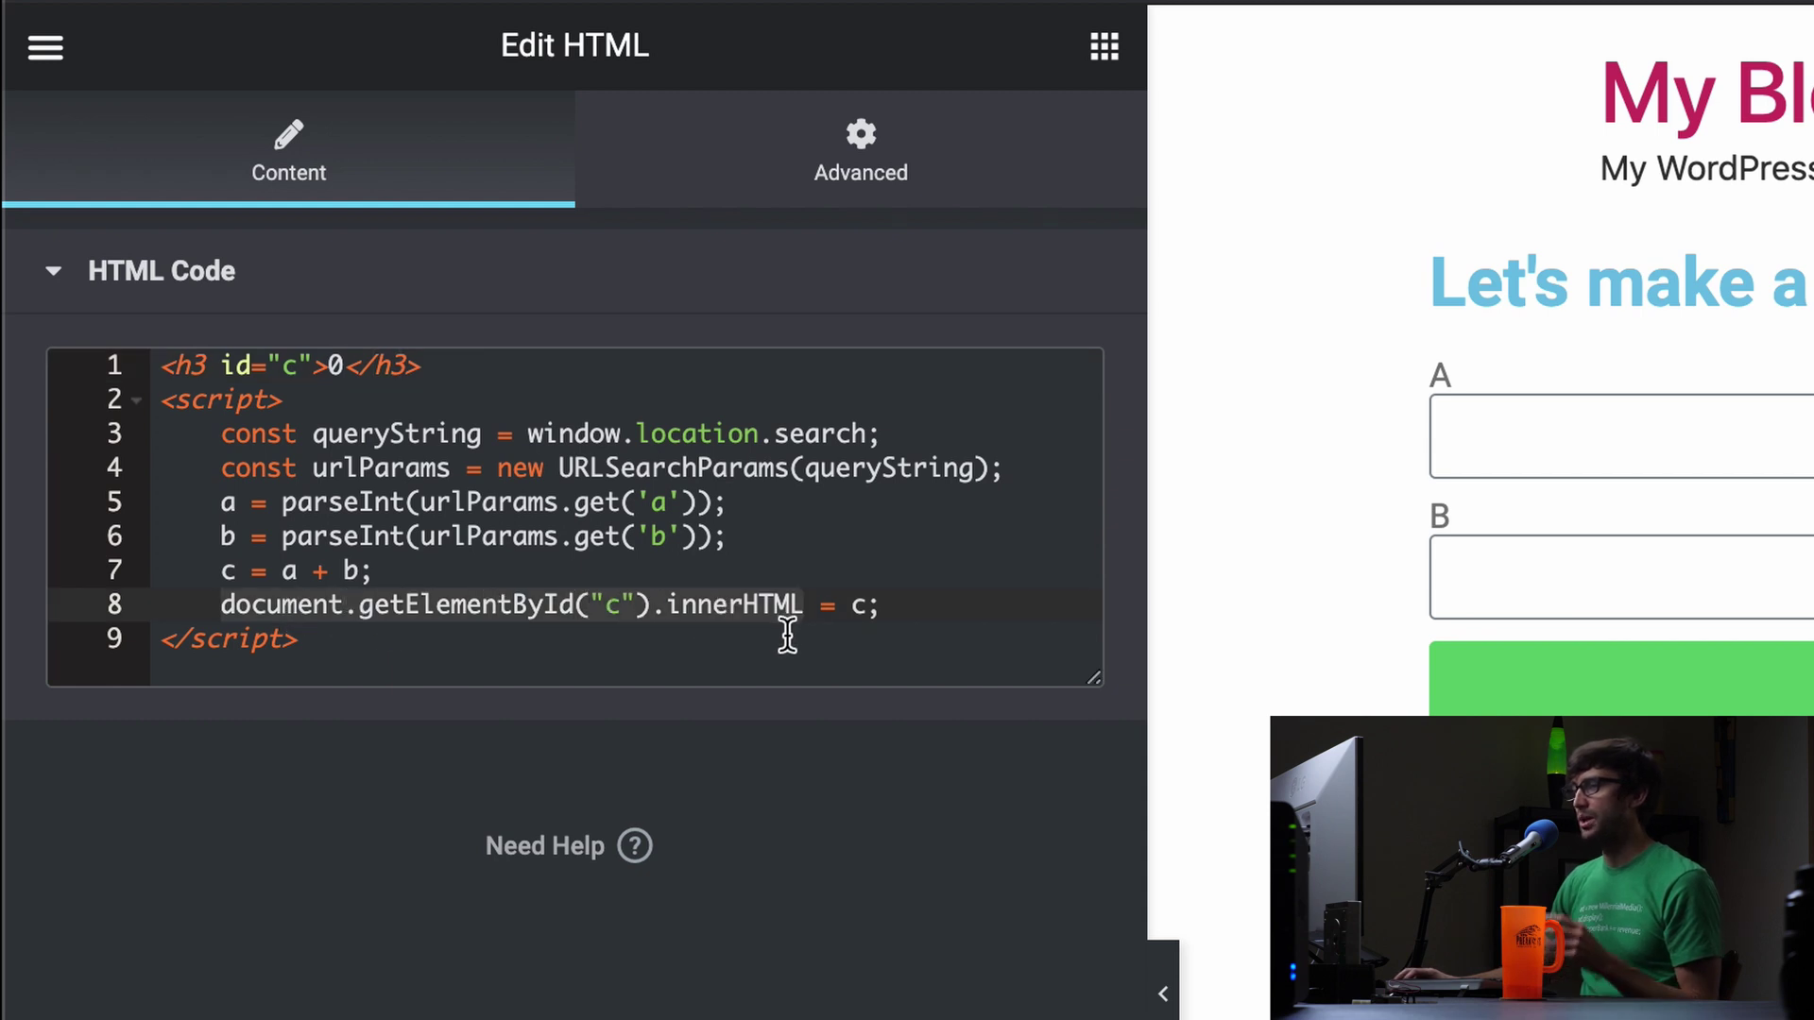
{"action": "left_click", "coordinate": [886, 607]}
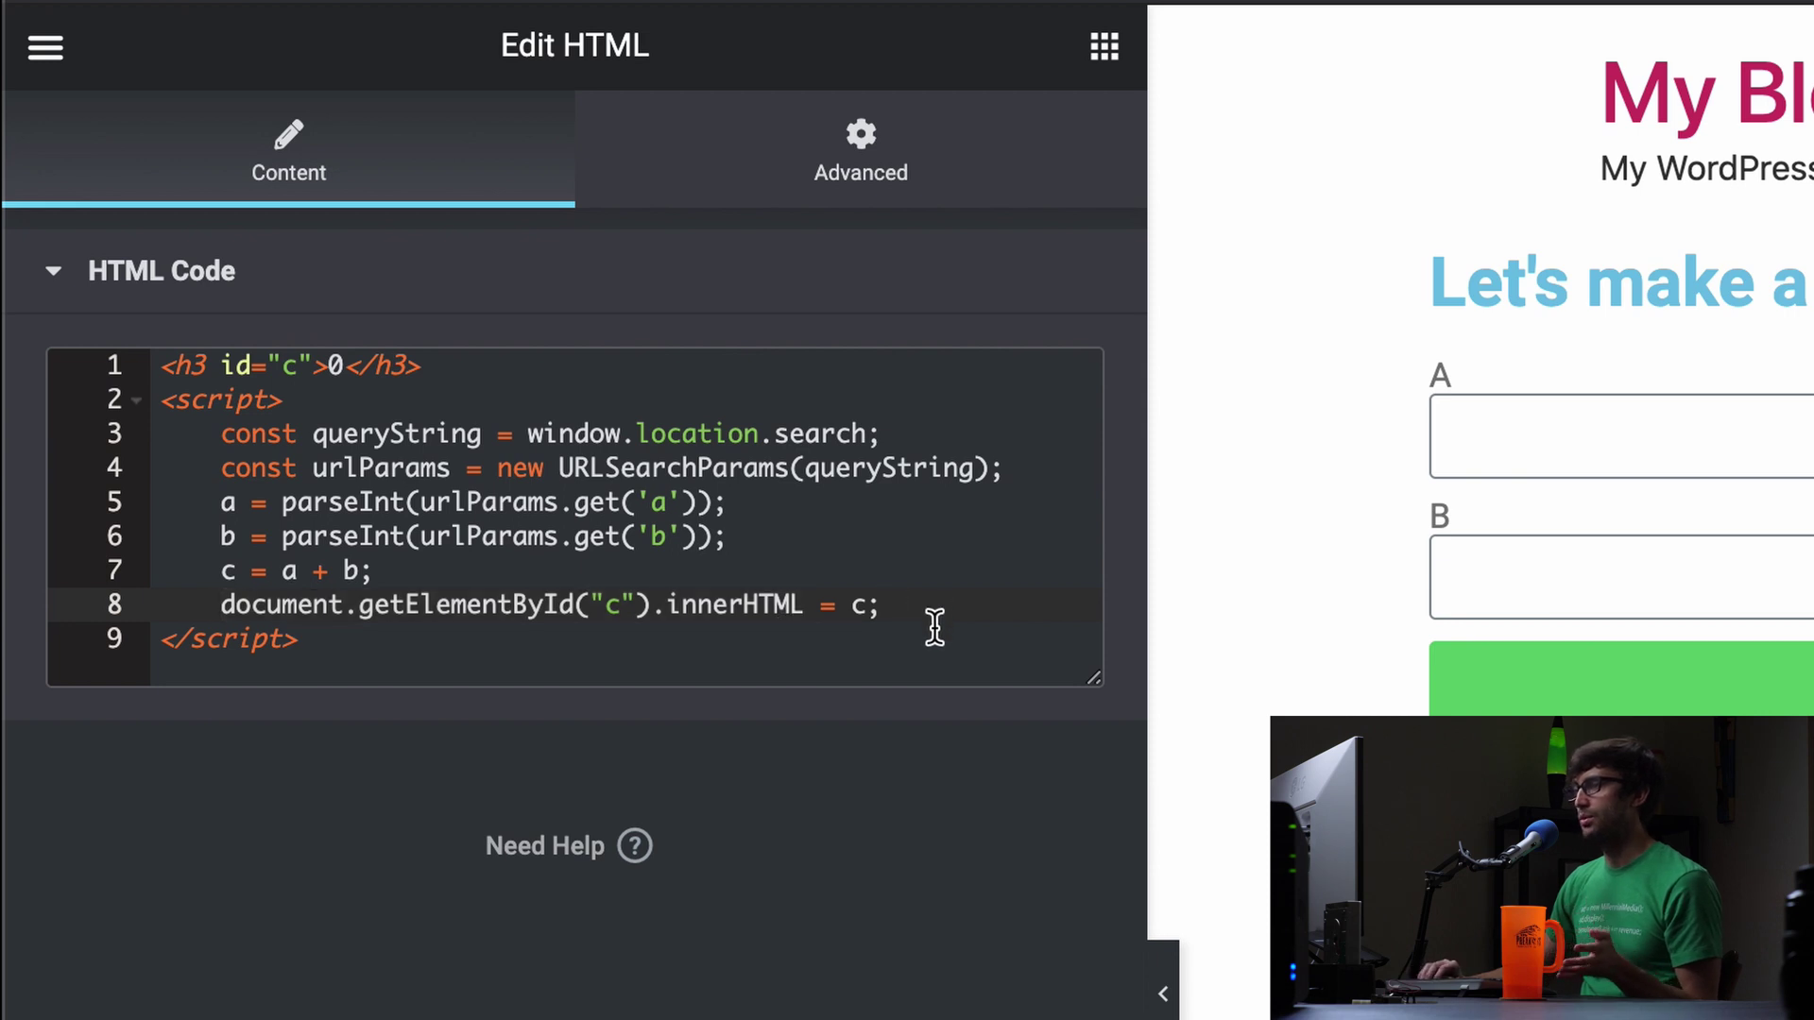